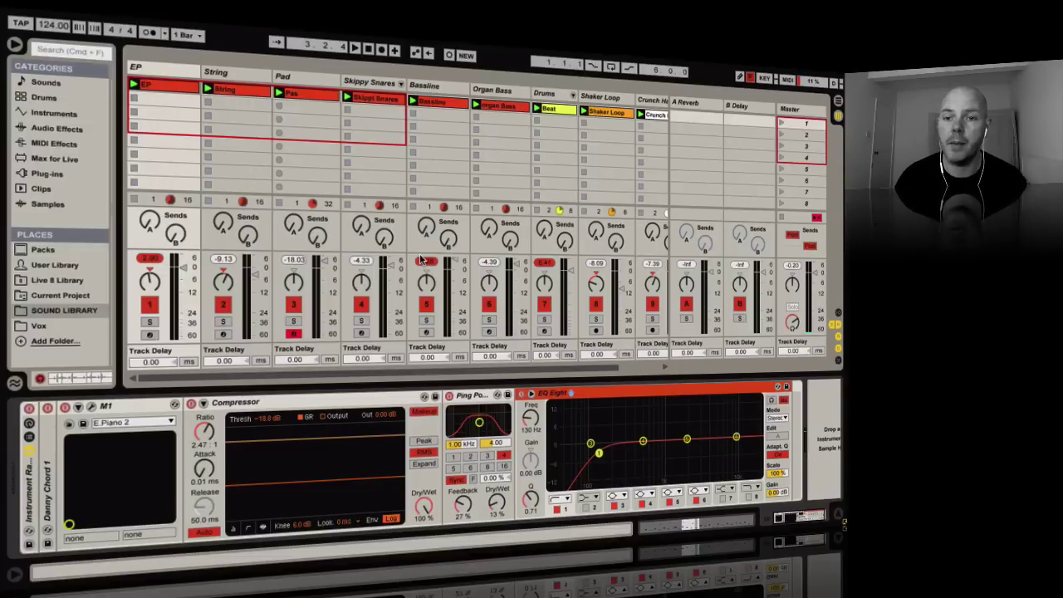
Step: Play the song, mute then restore the Pad and String tracks, and select an EP clip slot
key("space")
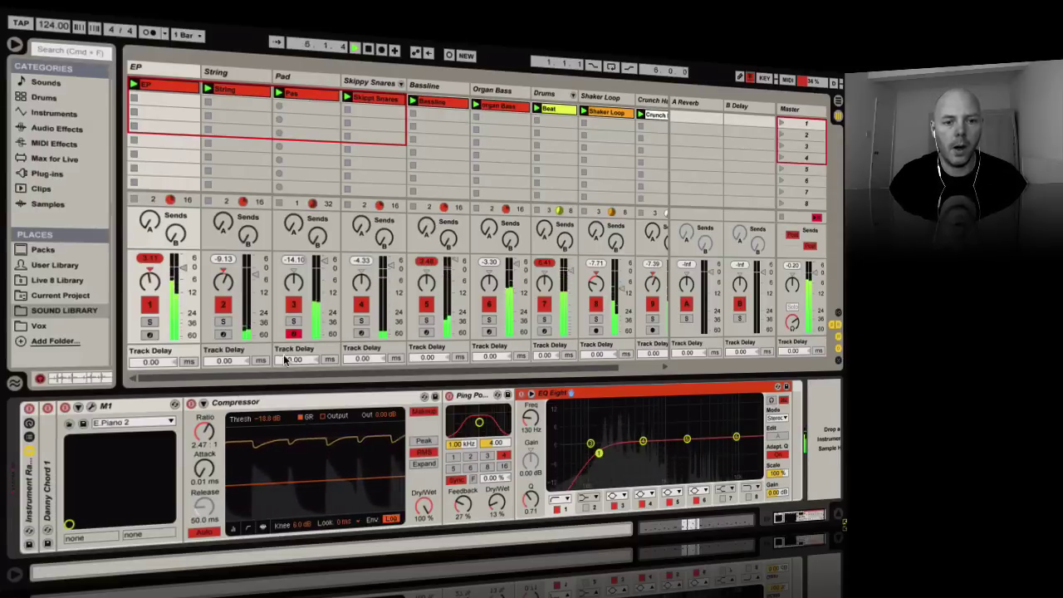
left_click(293, 304)
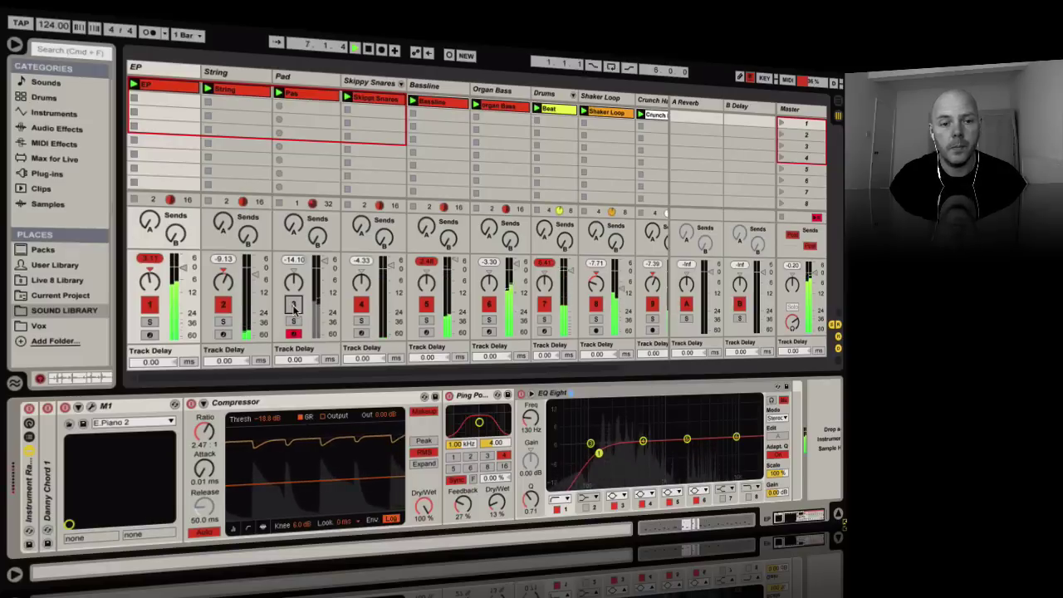
left_click(222, 305)
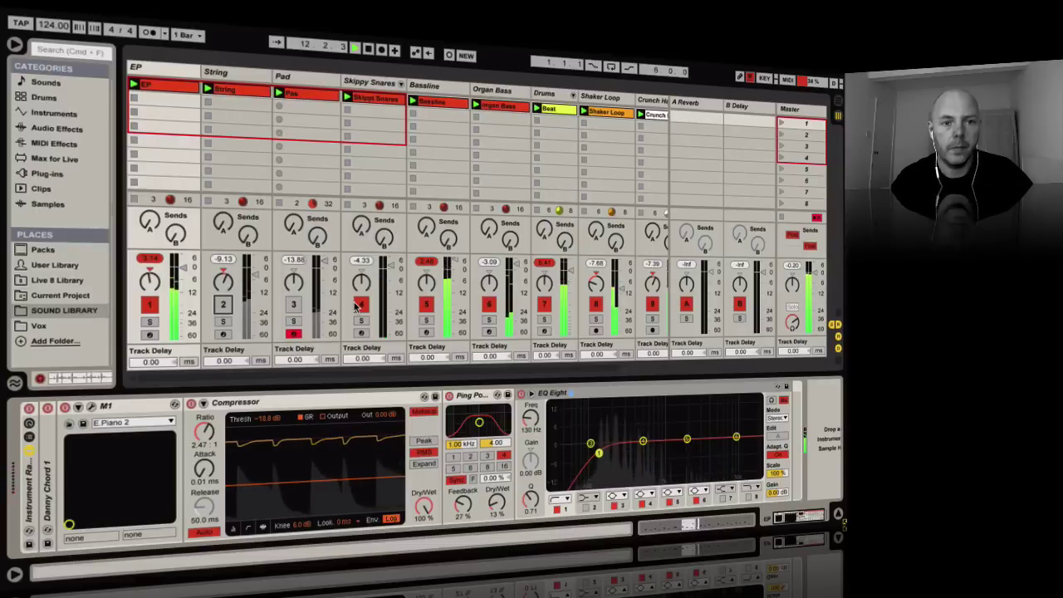
left_click(227, 305)
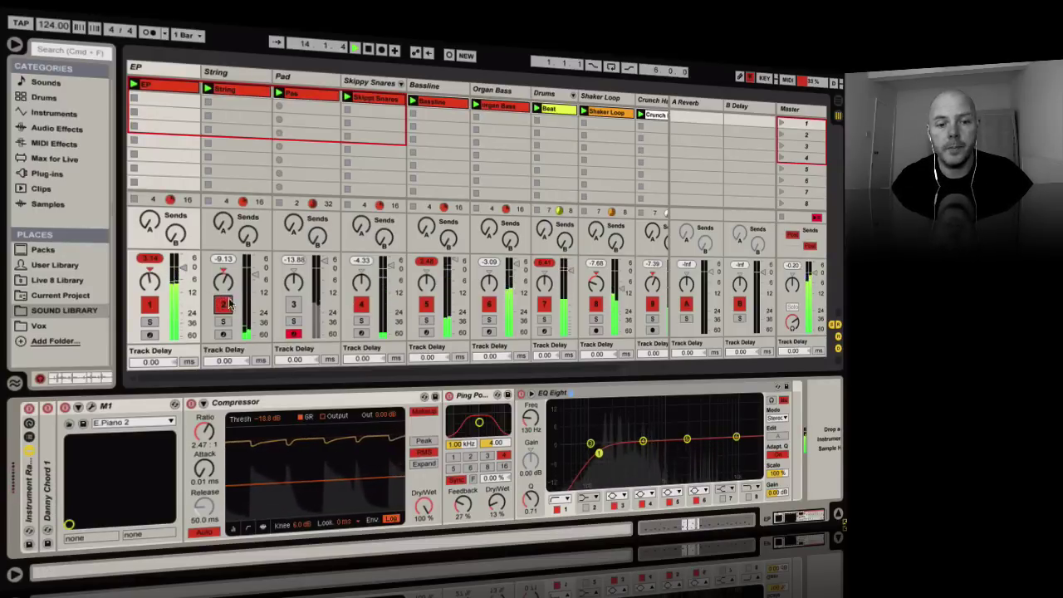
left_click(294, 305)
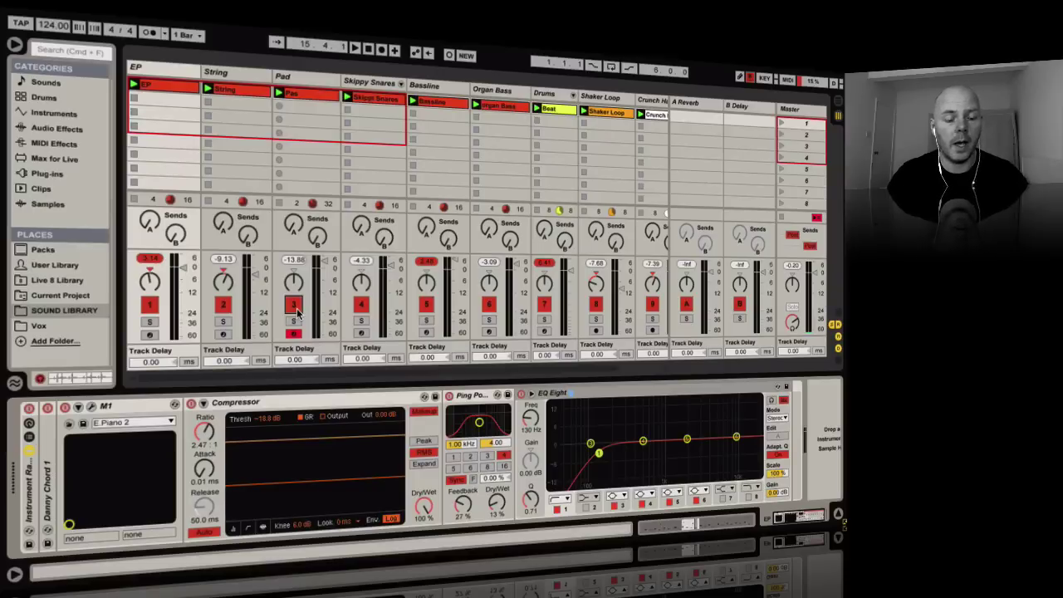
left_click(161, 97)
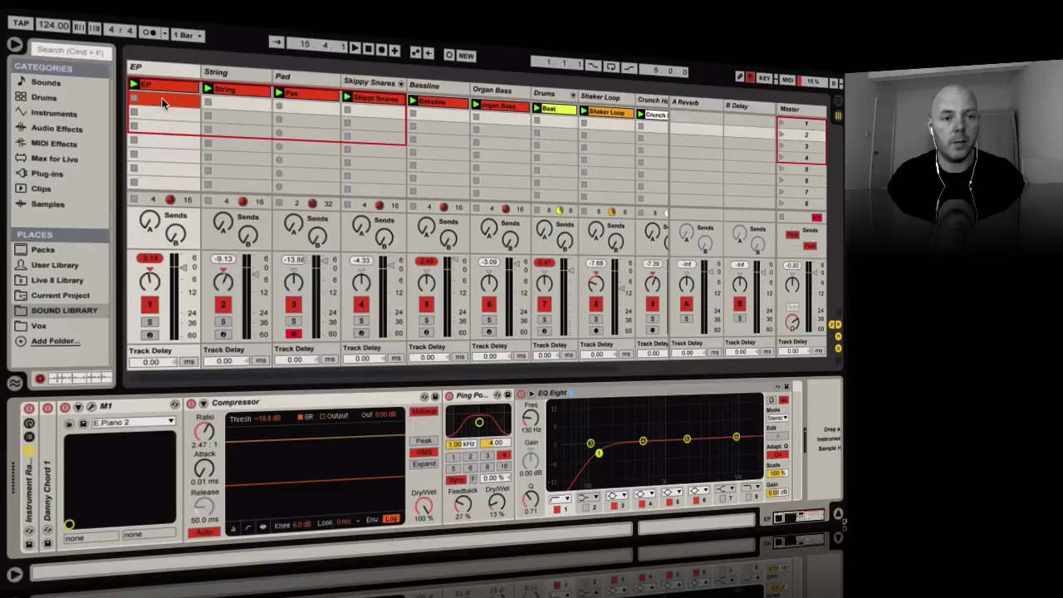
Step: Select all session clips and drop them into the Arrangement at 1.1.1
key("super+a")
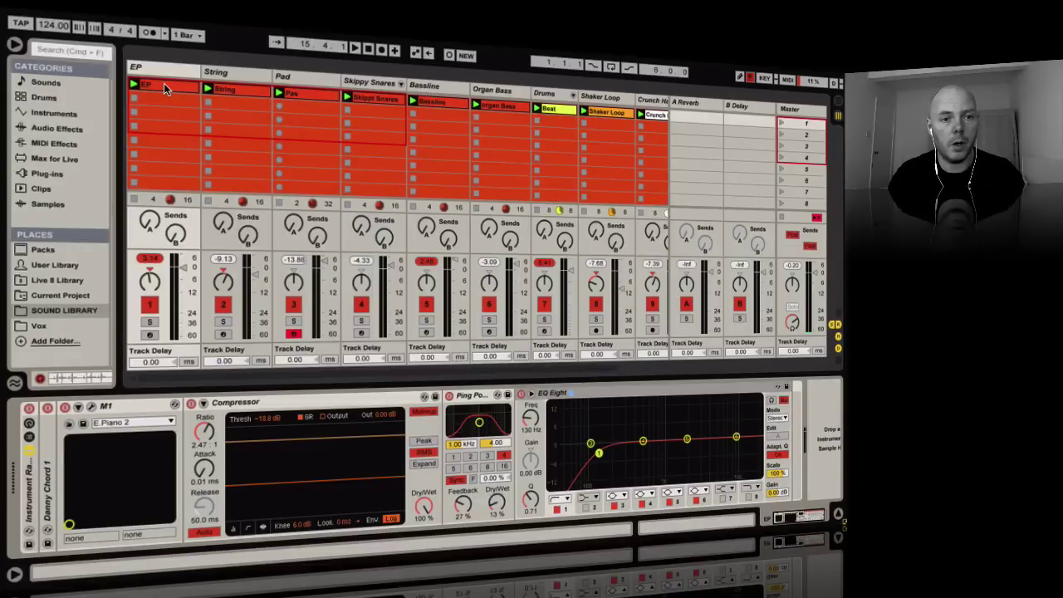
key("Tab")
left_click_drag(164, 83, 36, 131)
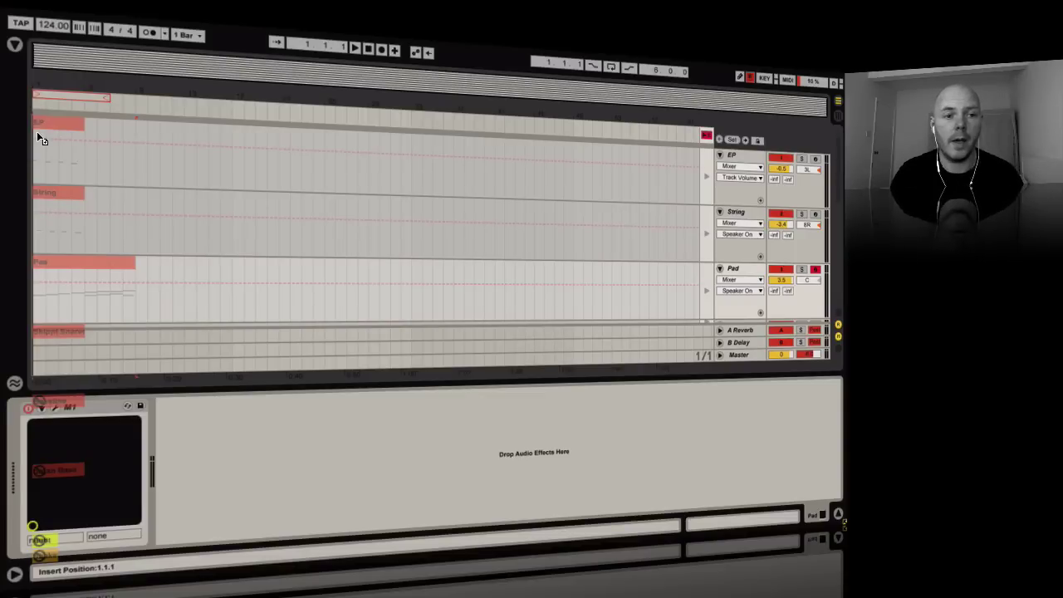
left_click_drag(36, 131, 37, 131)
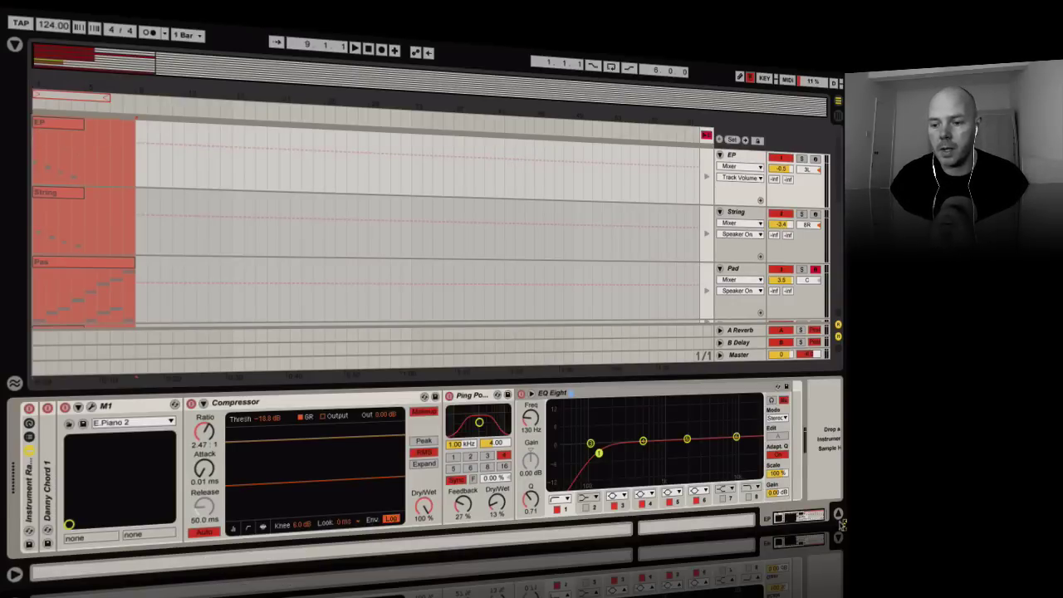
Step: Hide the Detail View, select the loop range and EP clip, then use Back to Arrangement
left_click(840, 518)
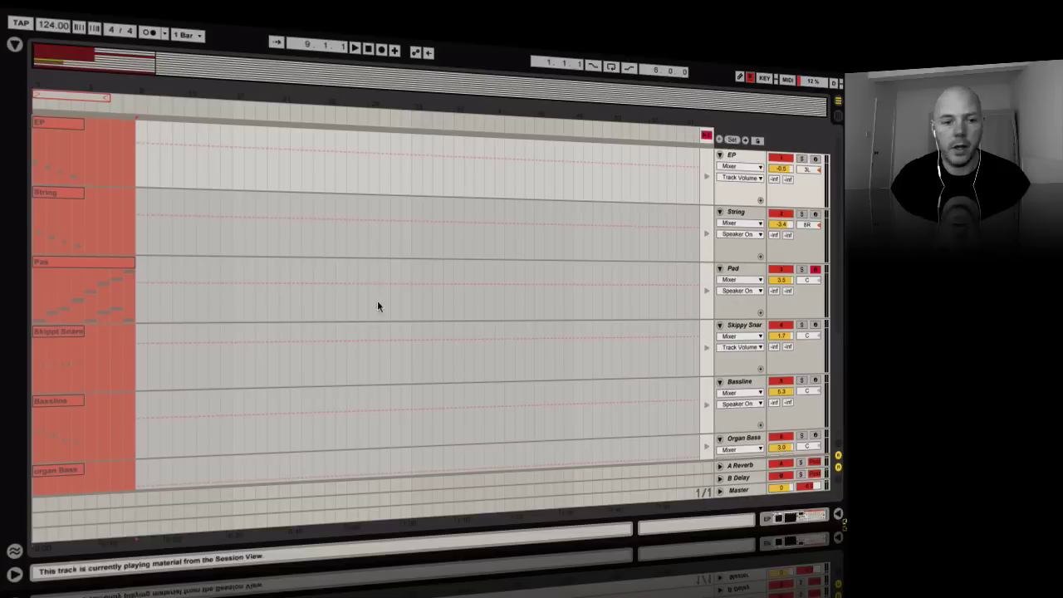
left_click(86, 103)
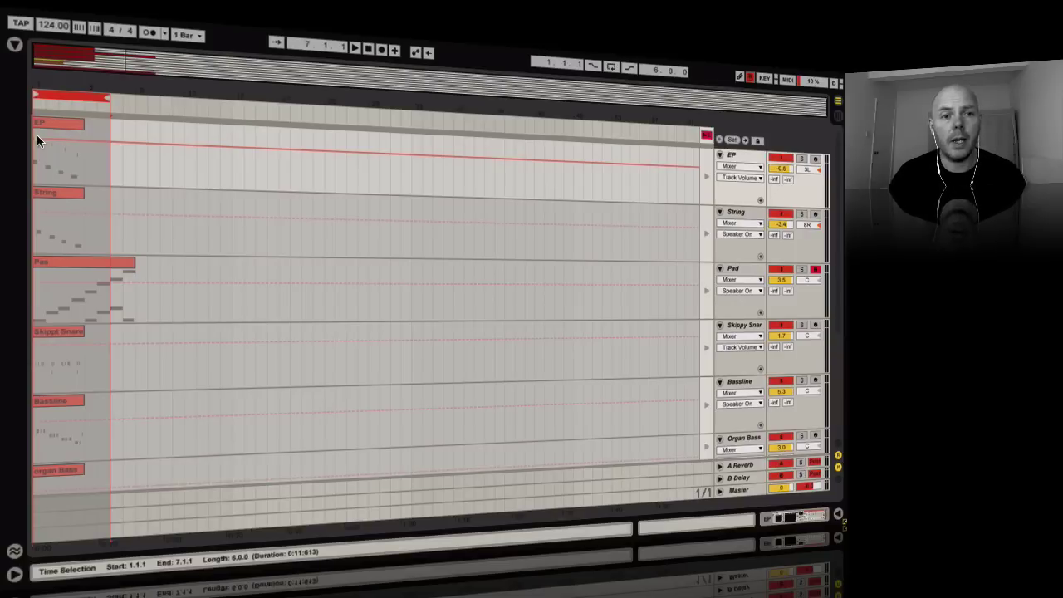
left_click(60, 125)
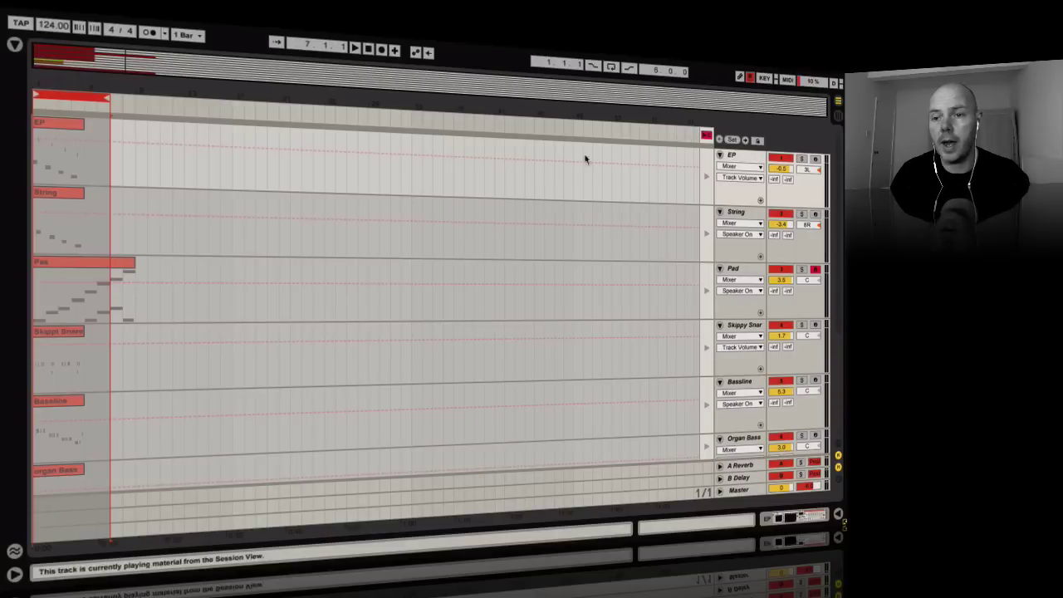
left_click(741, 157)
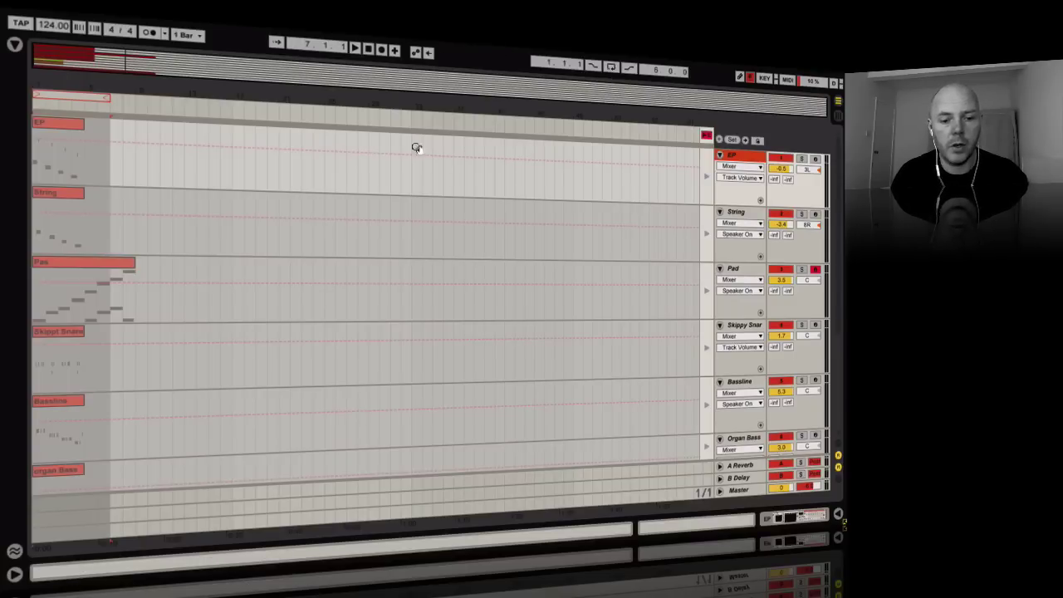
left_click(16, 573)
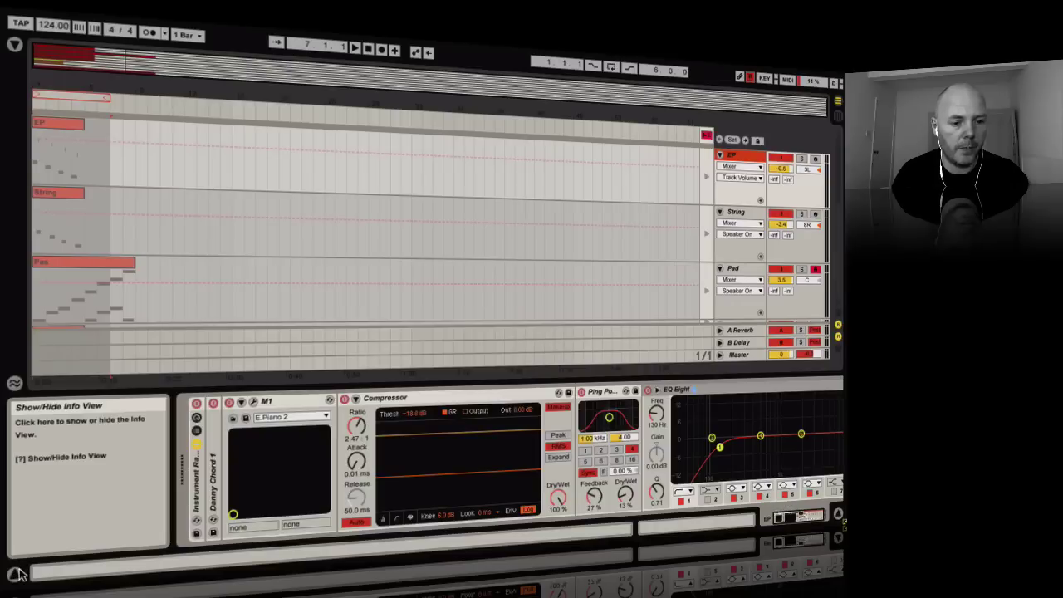
left_click(706, 135)
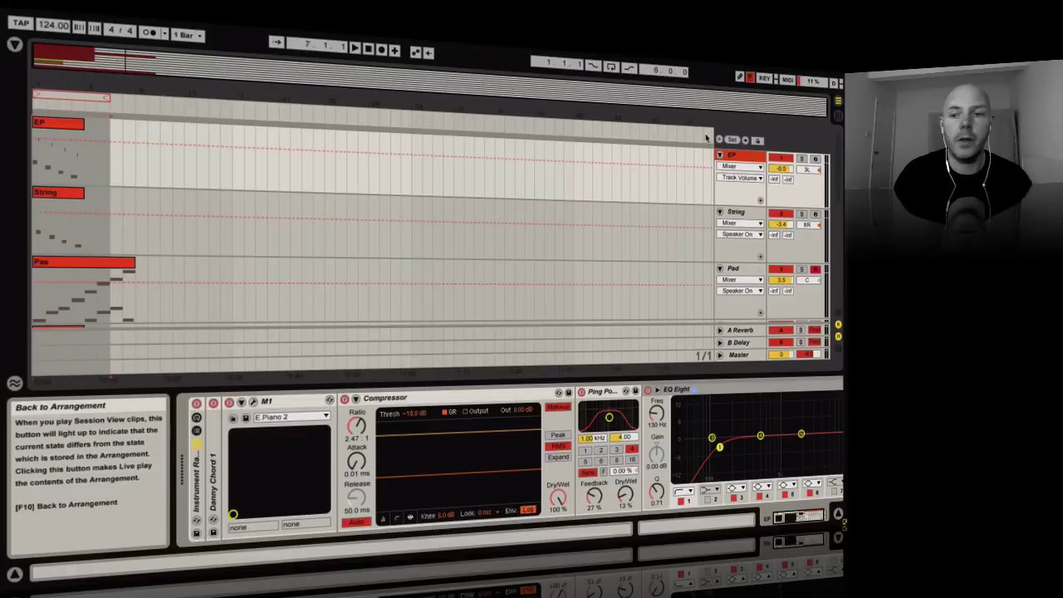
Step: Extend the loop to 8 bars and duplicate the EP and String clips after themselves
left_click(88, 97)
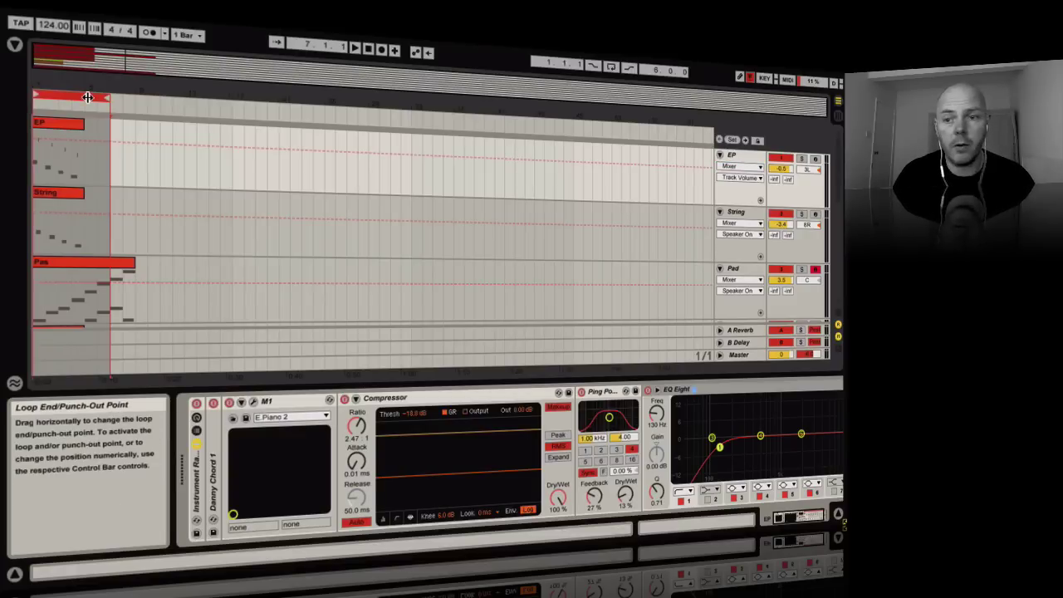
left_click_drag(110, 100, 94, 83)
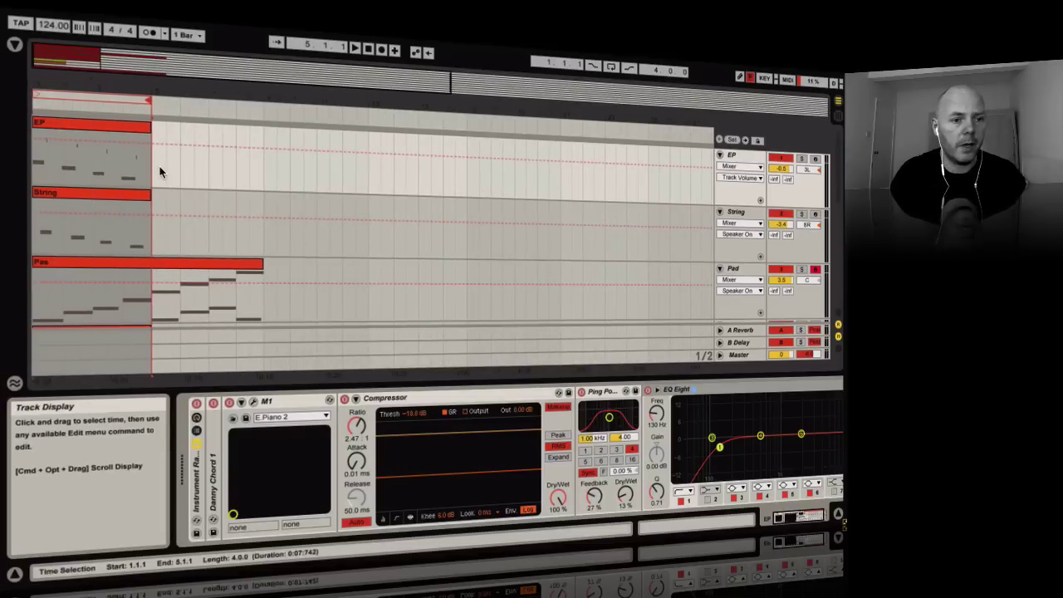
left_click_drag(148, 99, 262, 102)
left_click(127, 126)
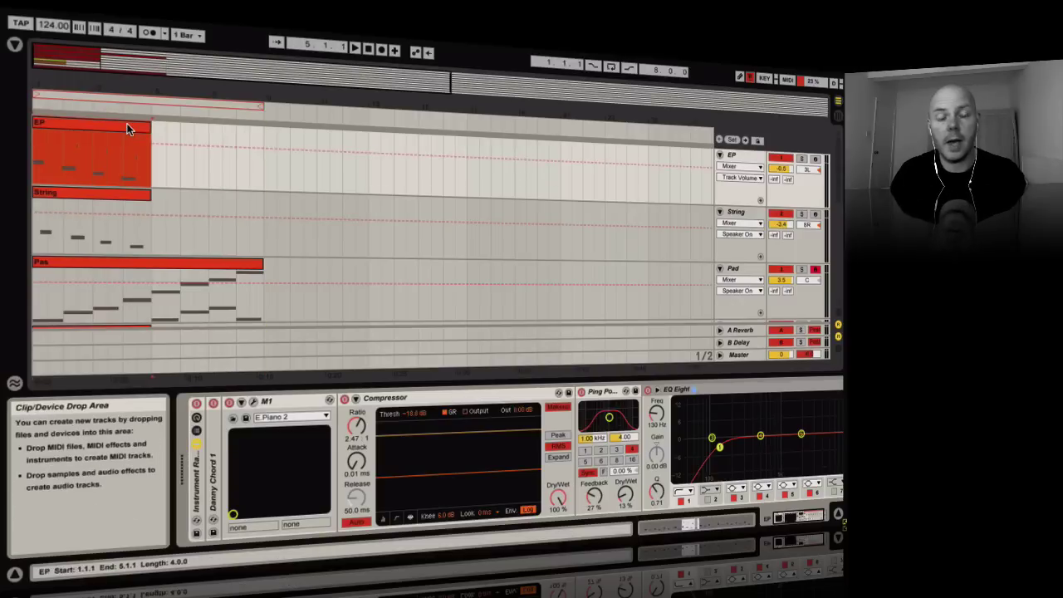
key("ctrl+d")
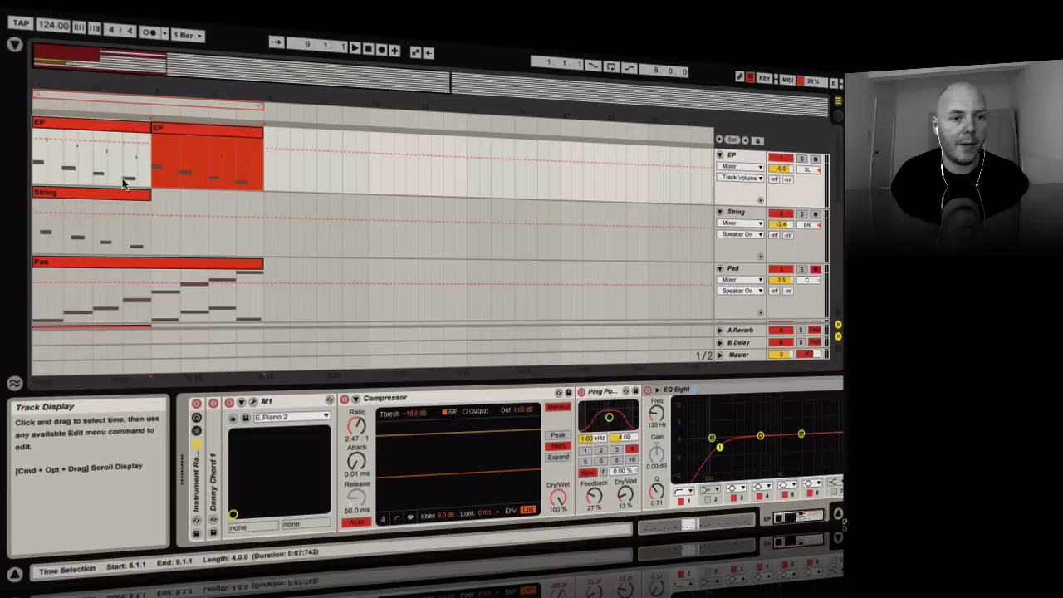
left_click(118, 192)
key("ctrl+d")
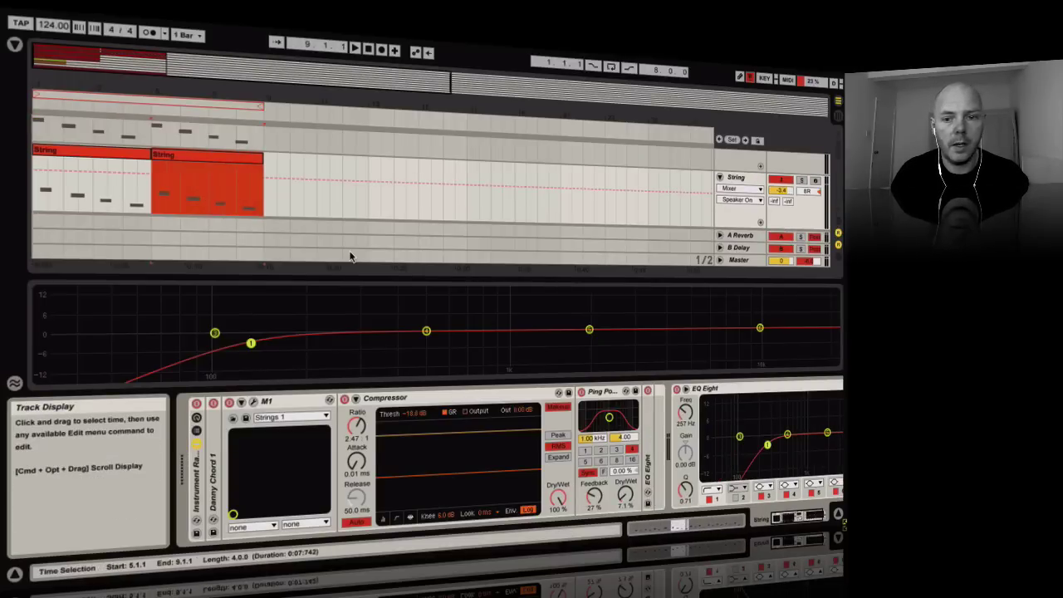
Step: Consolidate the two String clips into one 8-bar clip
left_click(14, 573)
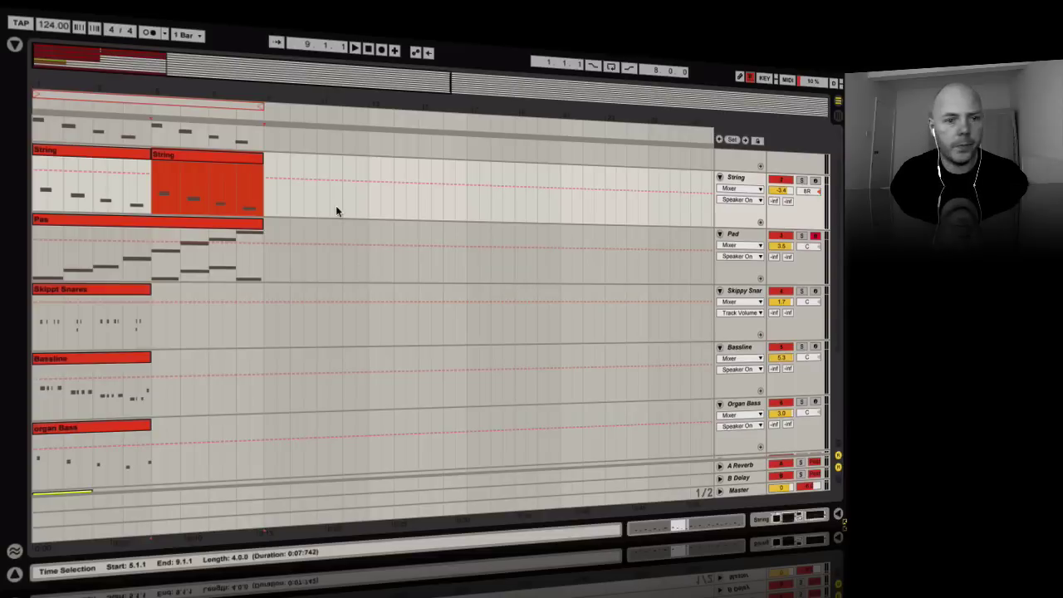
left_click_drag(257, 195, 30, 186)
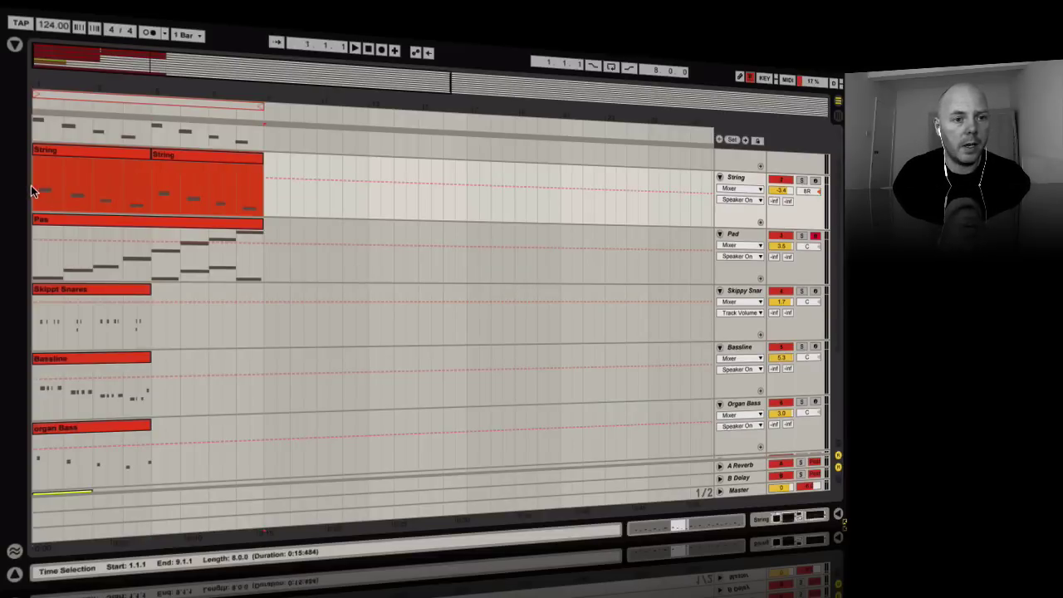
right_click(92, 149)
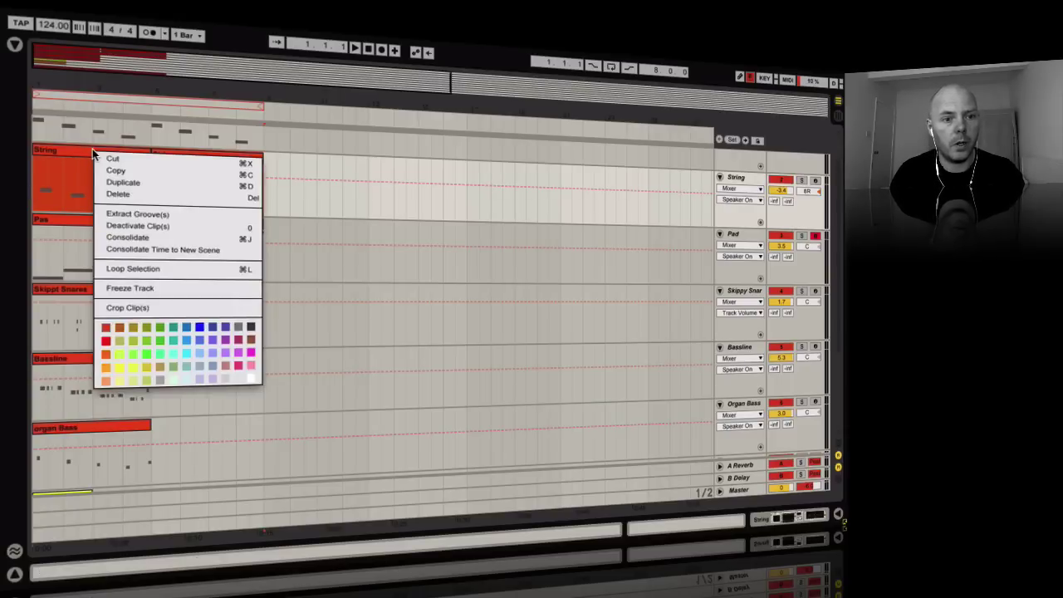
left_click(172, 239)
Step: Consolidate the two EP clips into one 8-bar clip spanning bars 1–9
scroll(216, 243, "up", 2)
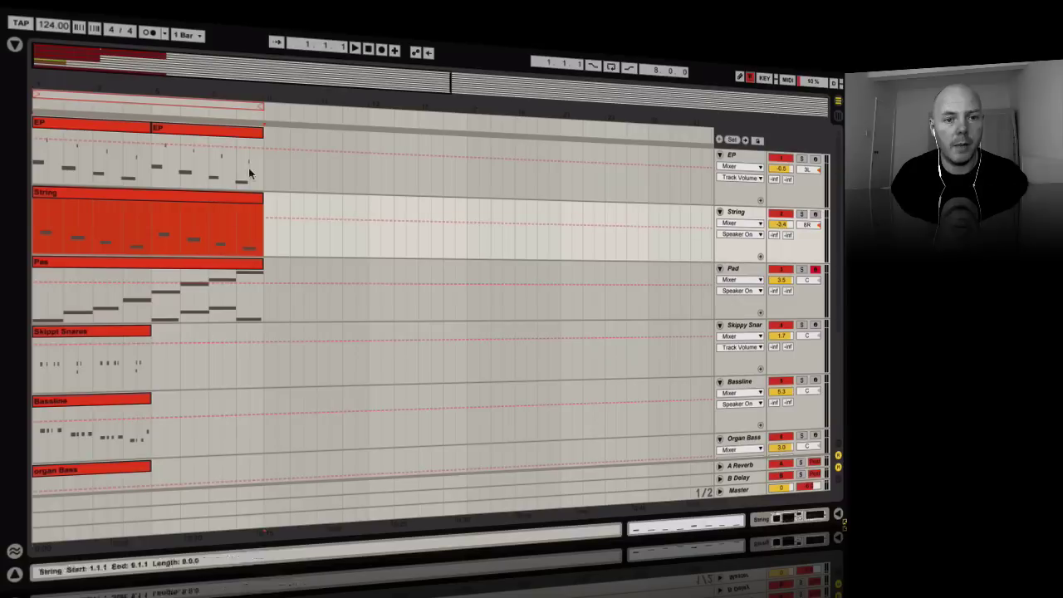
left_click_drag(263, 161, 37, 155)
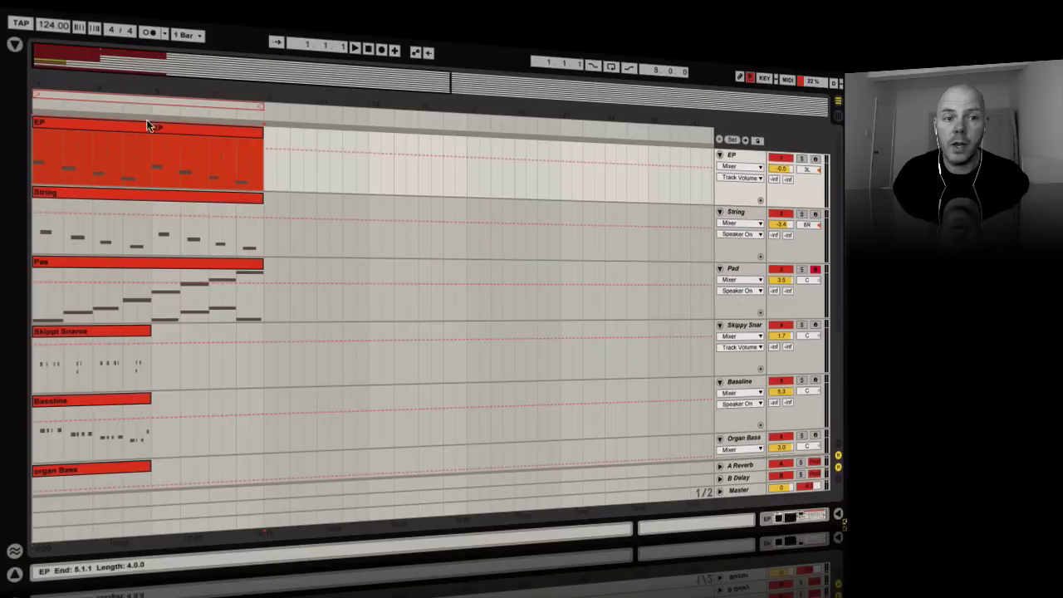
right_click(170, 137)
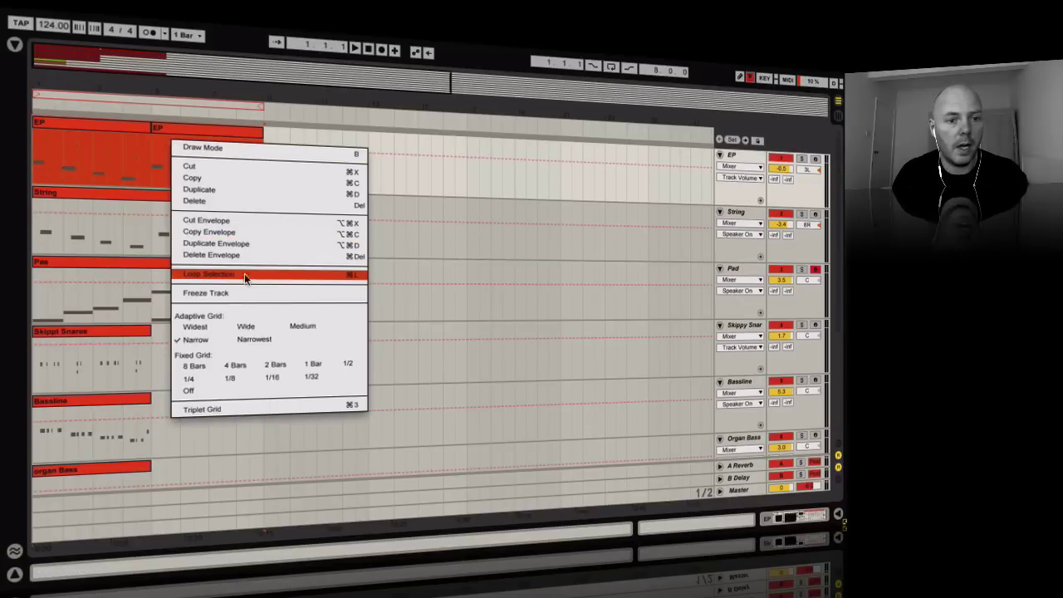
left_click(129, 129)
right_click(130, 130)
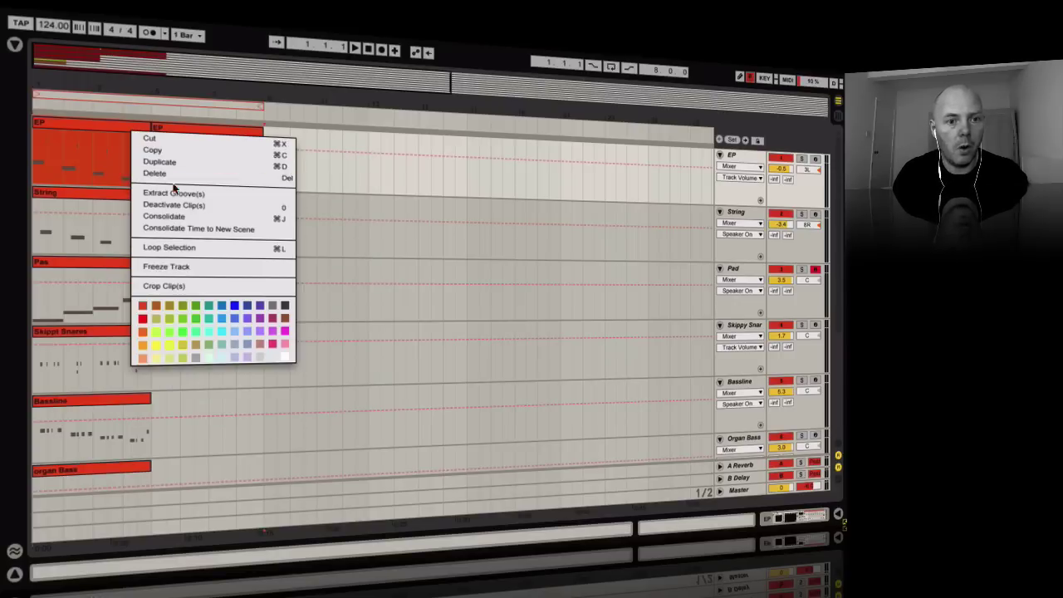
left_click(192, 213)
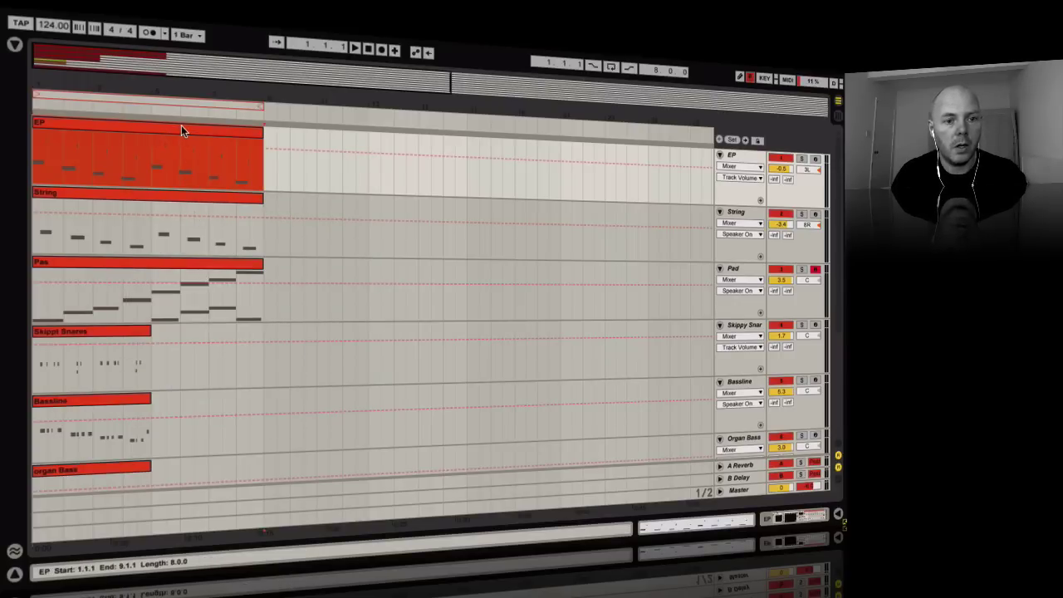
Step: Duplicate the Skippt Snares clip and consolidate both copies into one clip
left_click(135, 331)
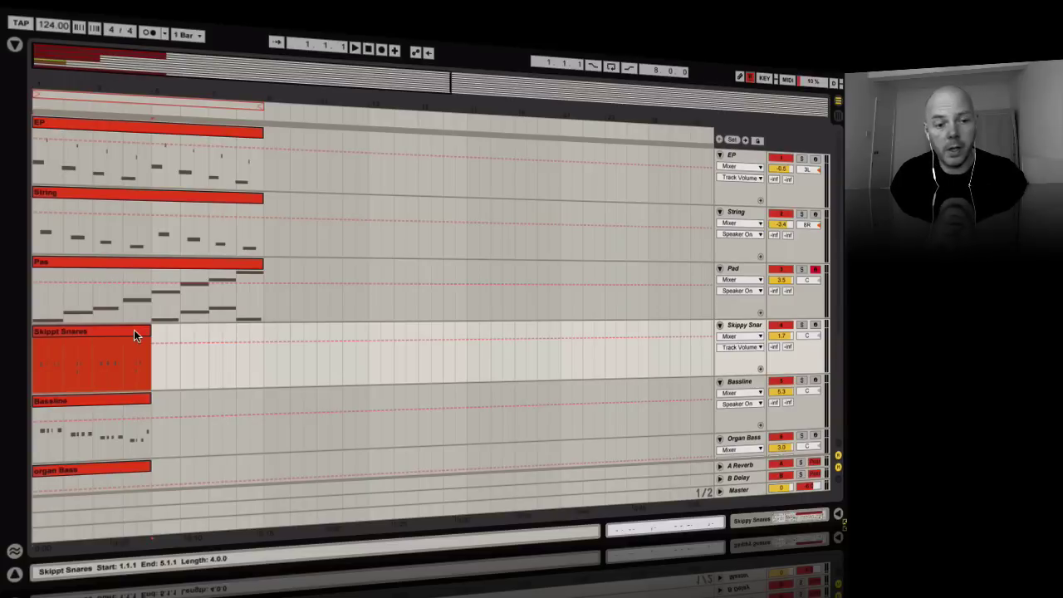
key("ctrl+d")
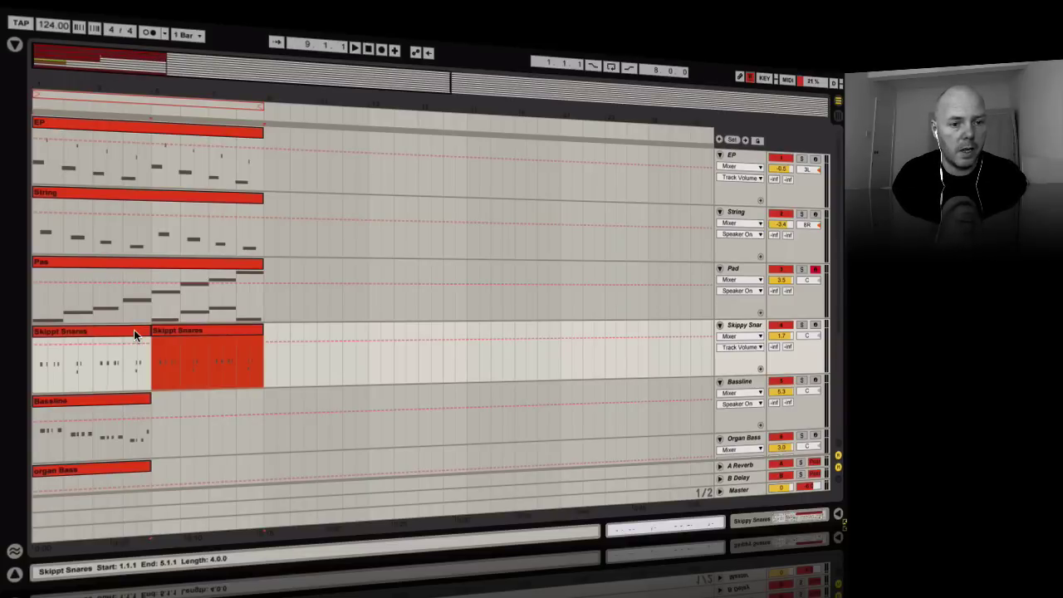
left_click(237, 374)
mouse_move(258, 371)
left_mouse_down()
mouse_move(36, 363)
mouse_move(254, 365)
left_mouse_up()
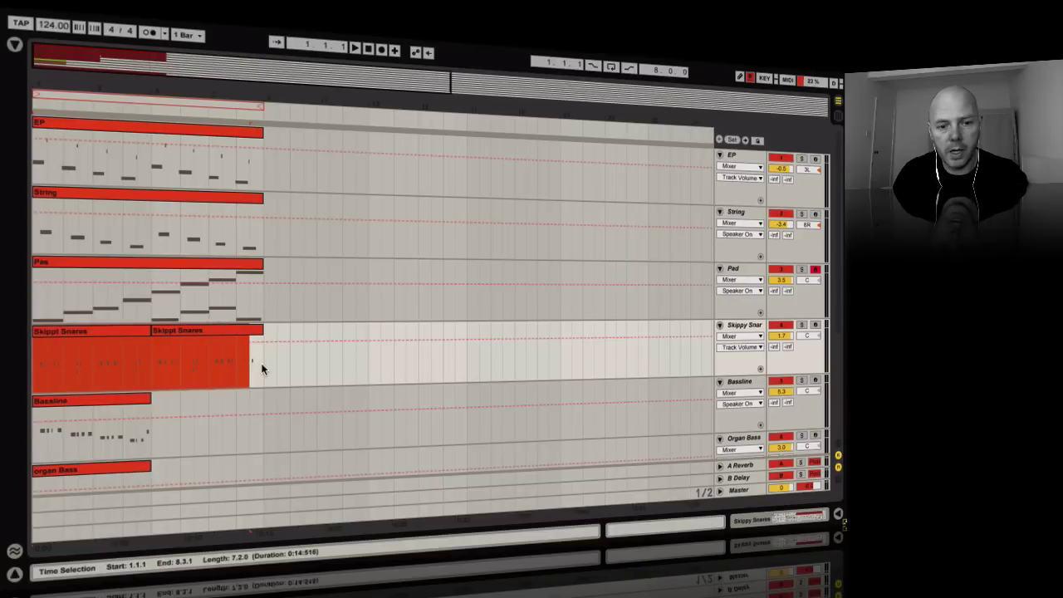
left_click_drag(261, 369, 30, 358)
left_click(192, 331)
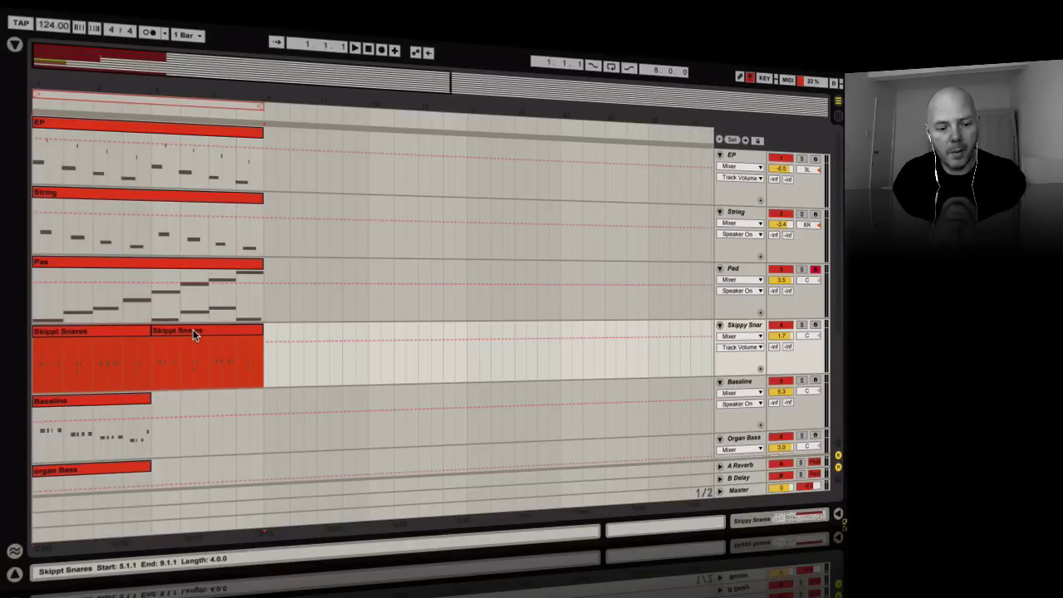
right_click(193, 329)
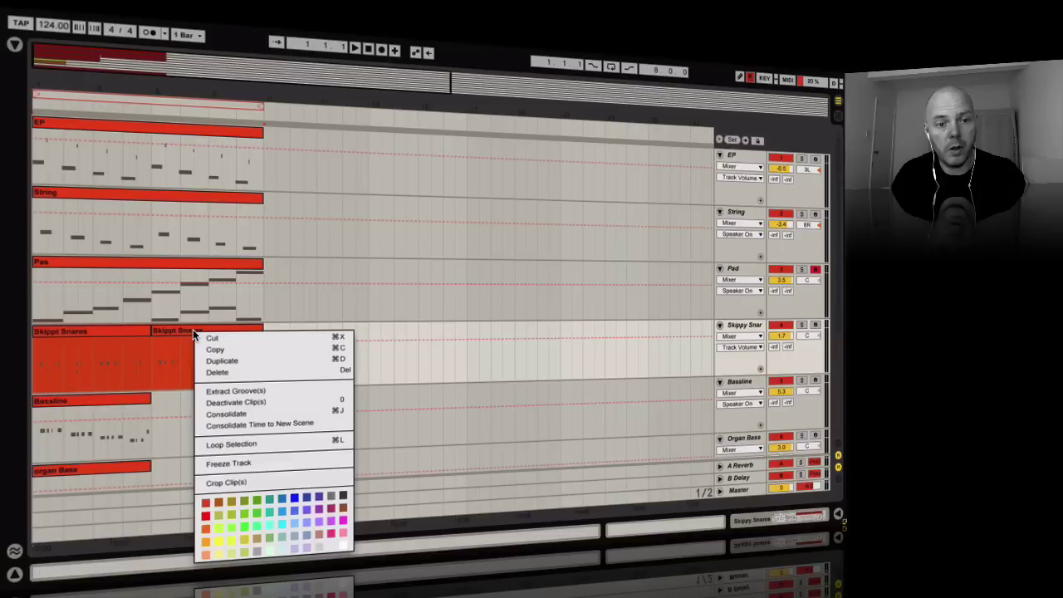
left_click(295, 402)
scroll(321, 397, "down", 3)
scroll(320, 397, "down", 2)
key("0")
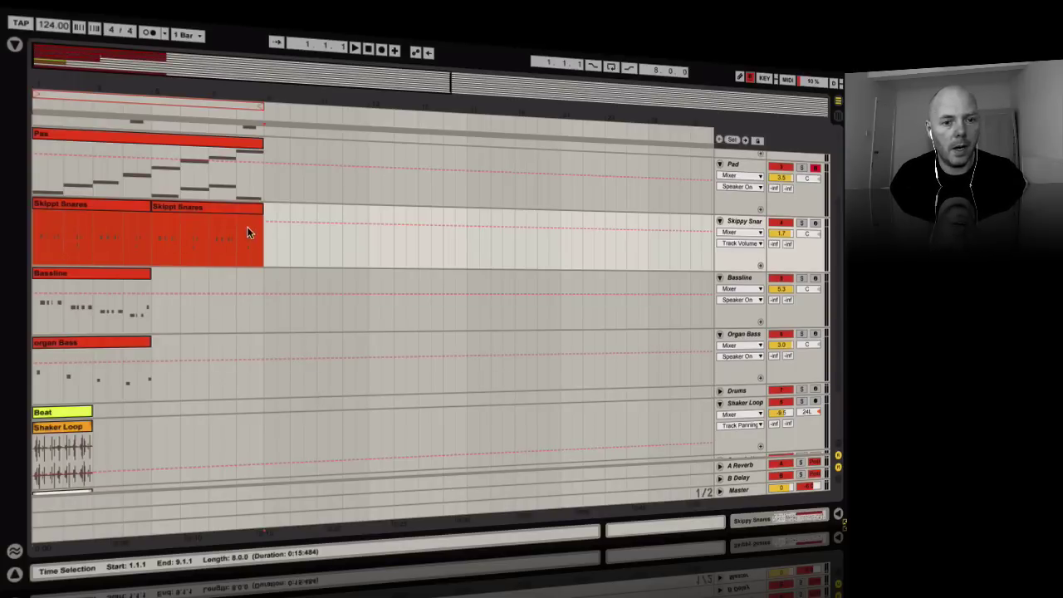
key("ctrl+j")
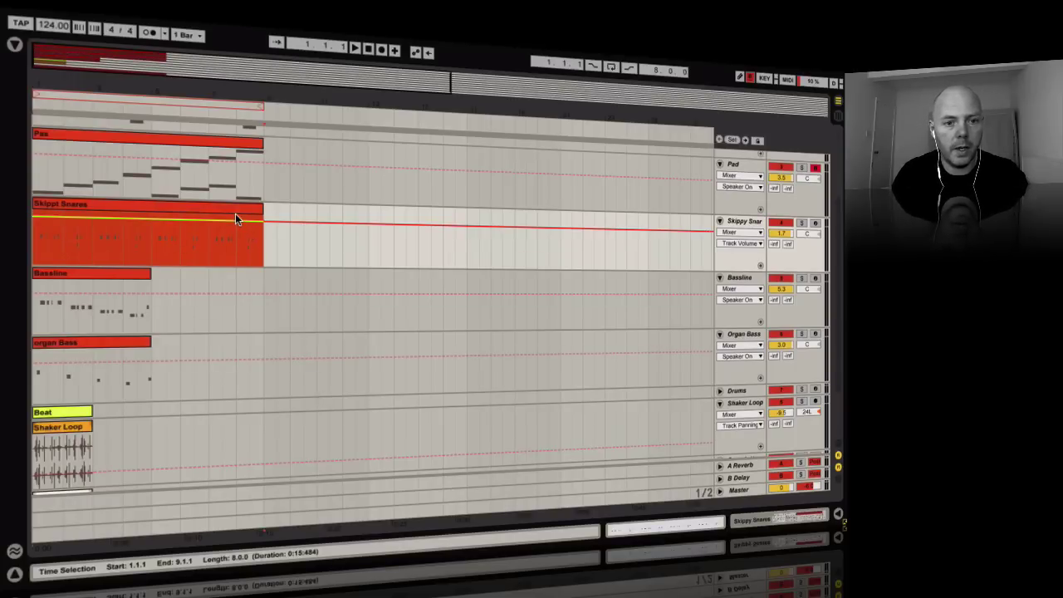
Step: Duplicate the Bassline and Organ Bass clips into bars 5–9 and consolidate each pair
left_click(138, 276)
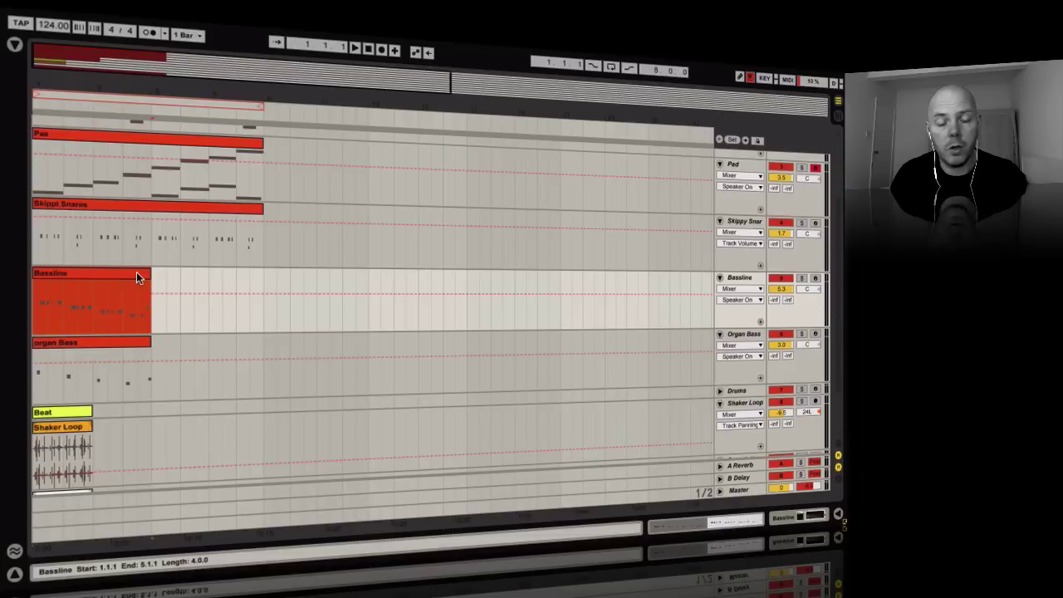
key("ctrl+d")
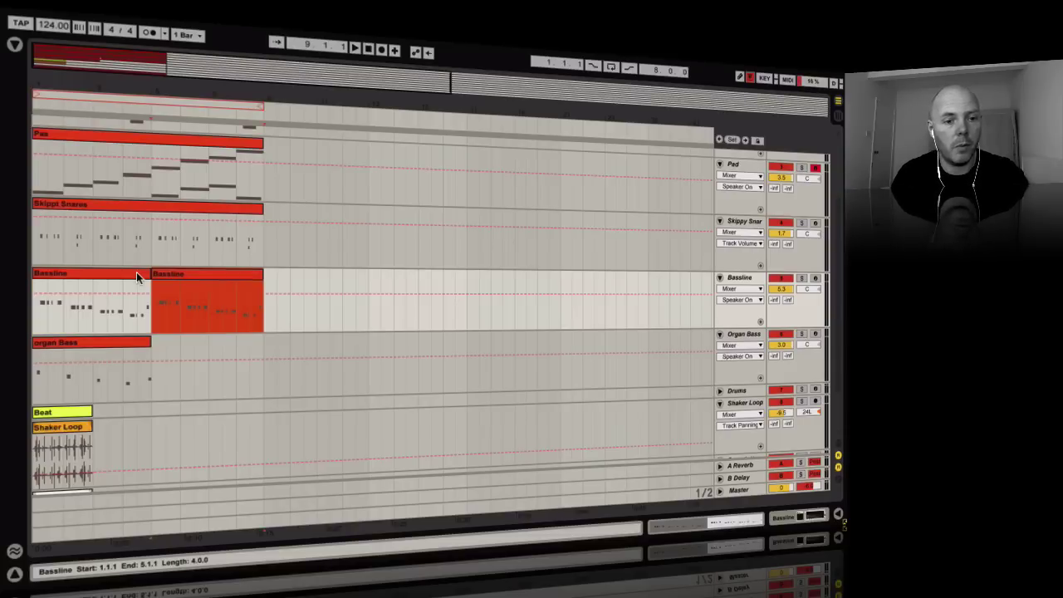
left_click(239, 308)
left_click_drag(240, 304, 37, 297)
key("ctrl+j")
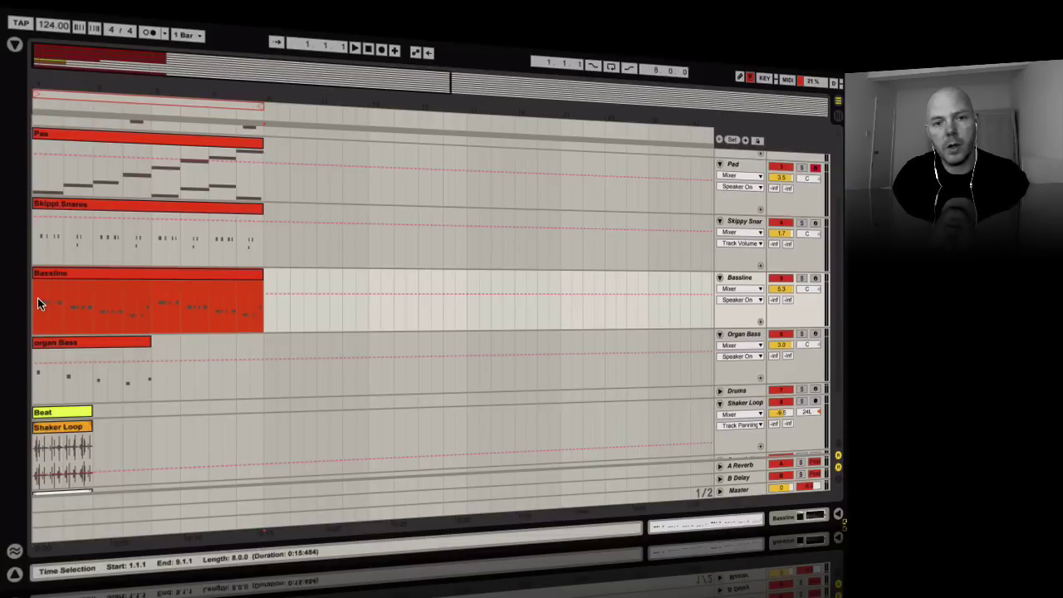
left_click(93, 343)
key("ctrl+d")
left_click(94, 380)
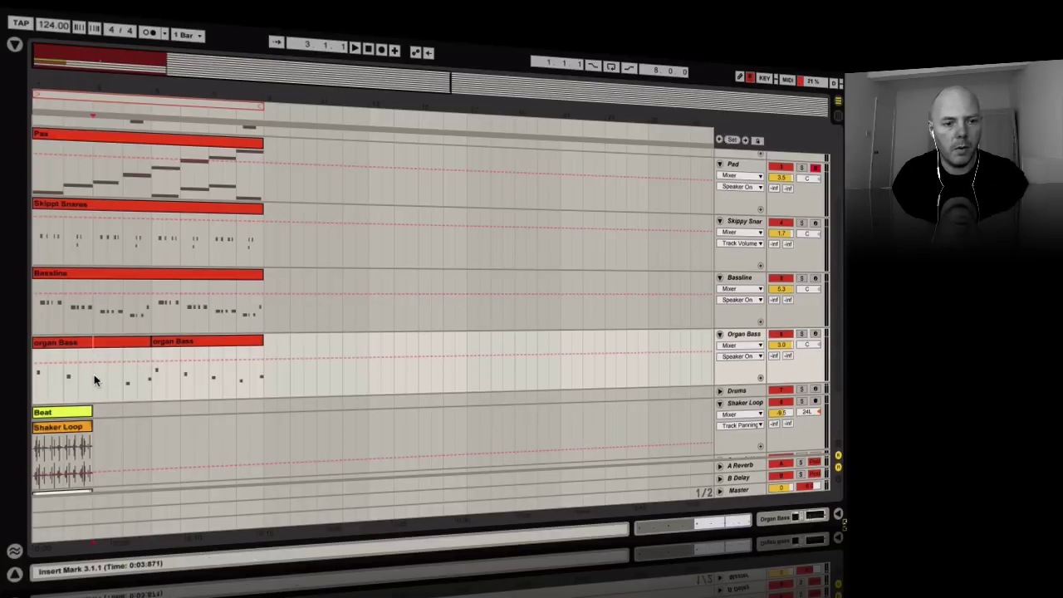
left_click_drag(38, 379, 265, 374)
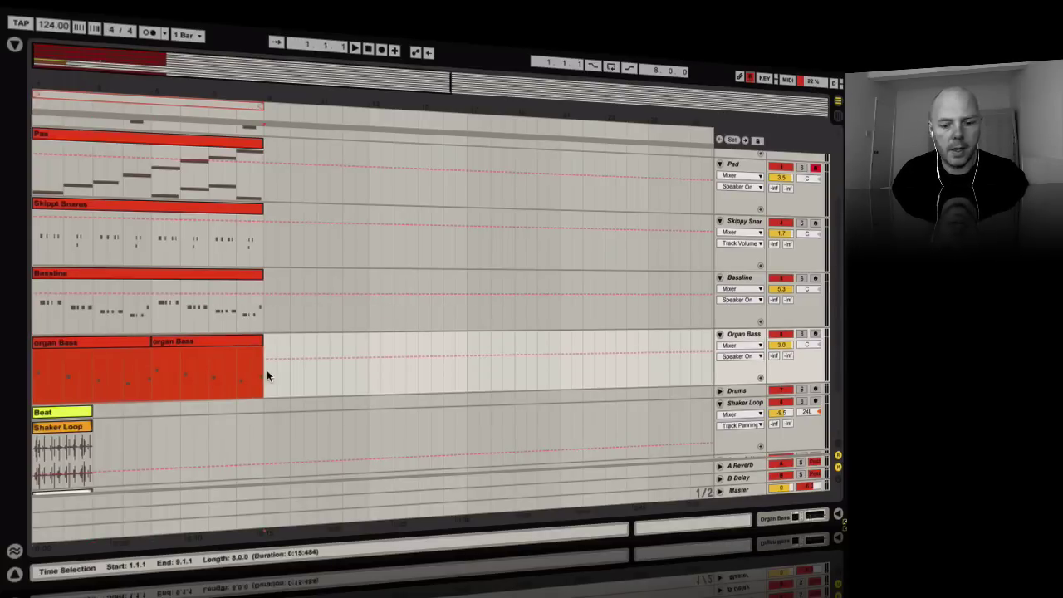
key("ctrl+j")
Step: Unfold the Drums group and merge four Beat clip copies into one bars 1–9 clip
scroll(266, 375, "down", 2)
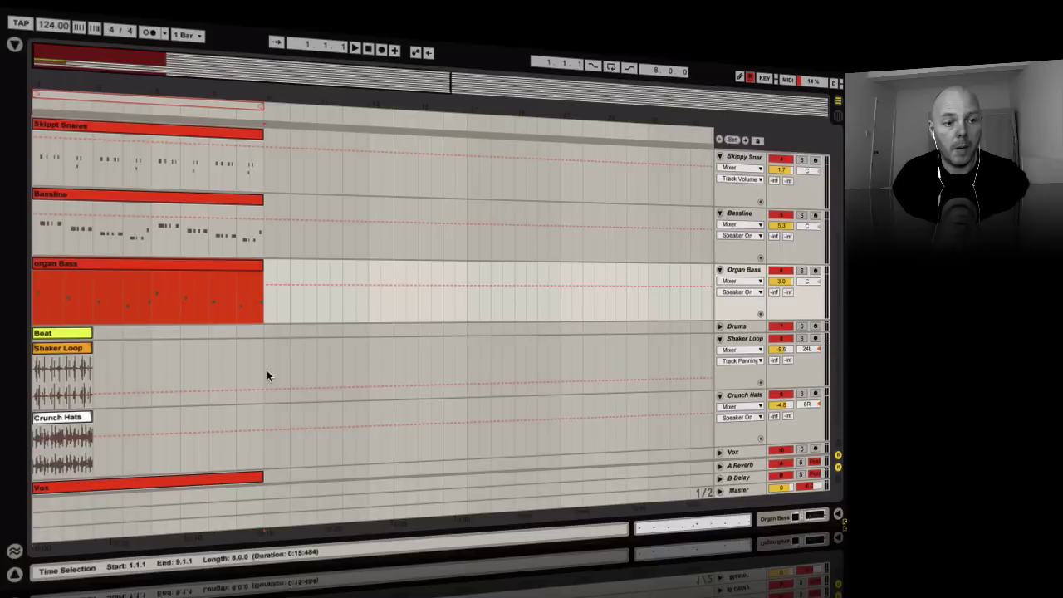
left_click(719, 325)
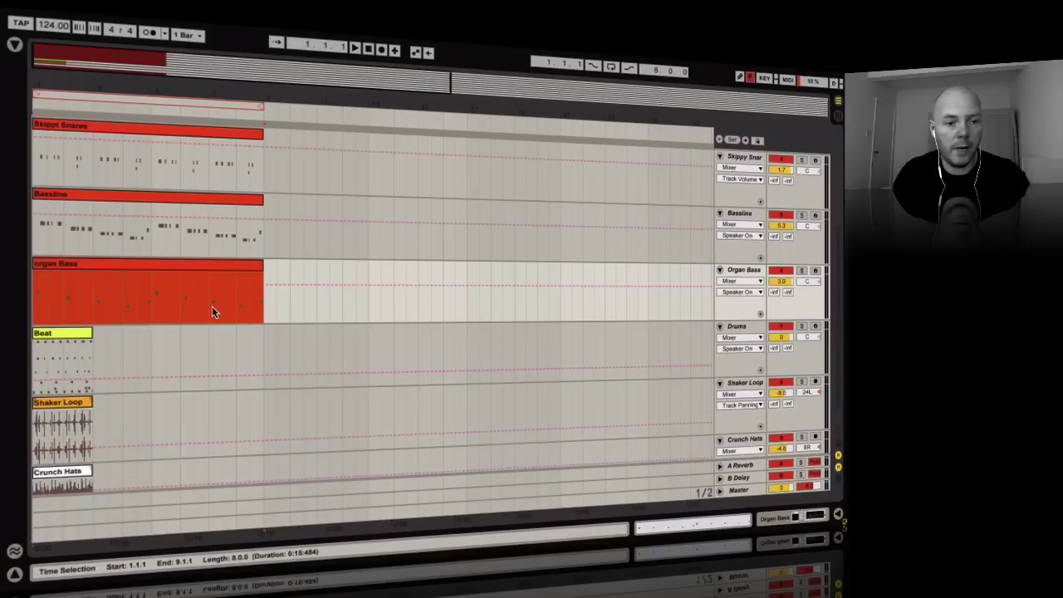
left_click(62, 335)
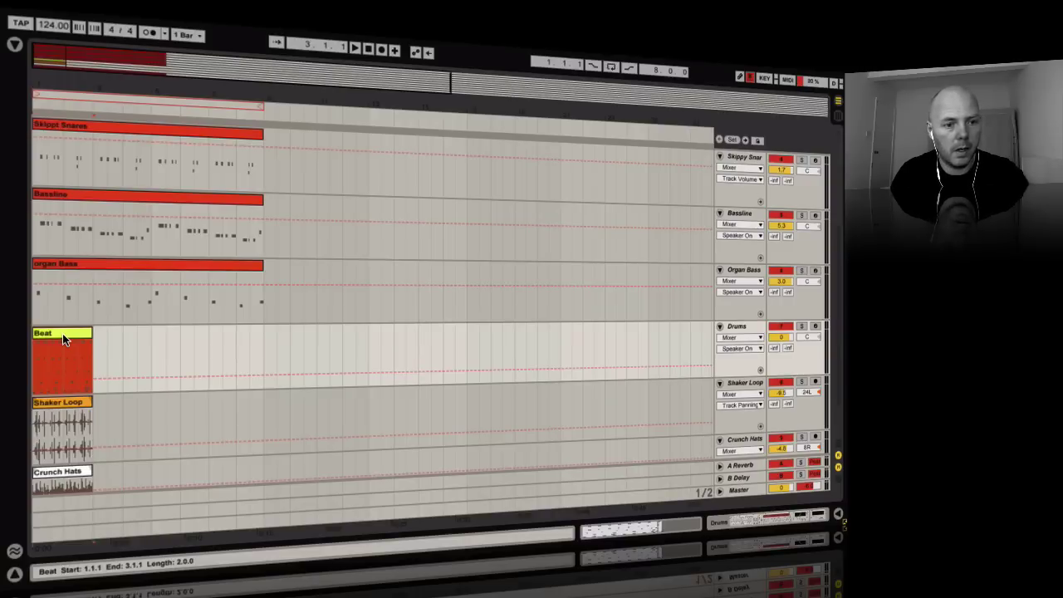
key("ctrl+d")
key("ctrl+d")
key("ctrl+d")
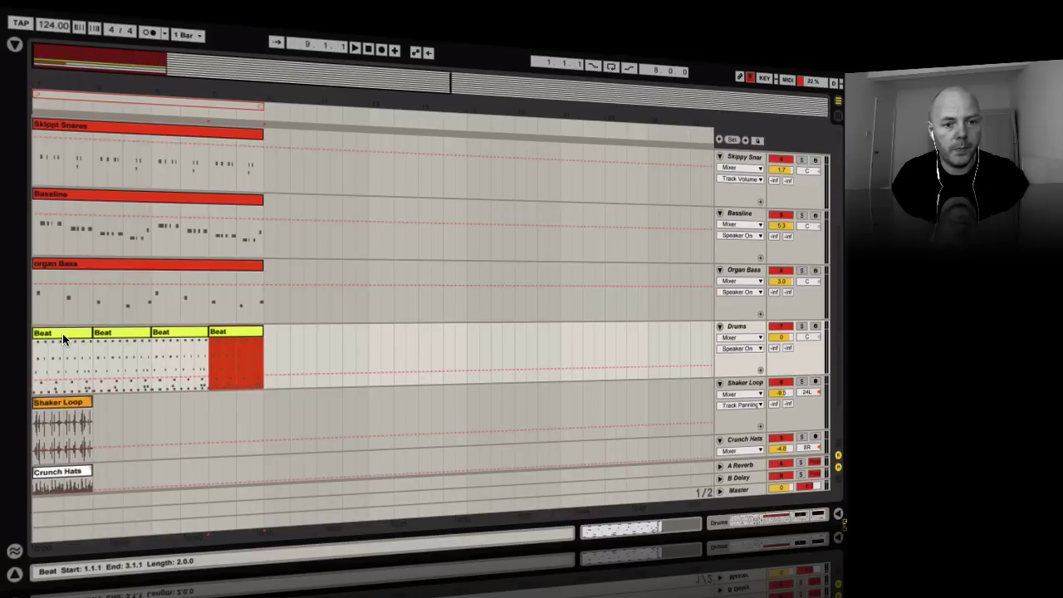
left_click_drag(264, 357, 31, 358)
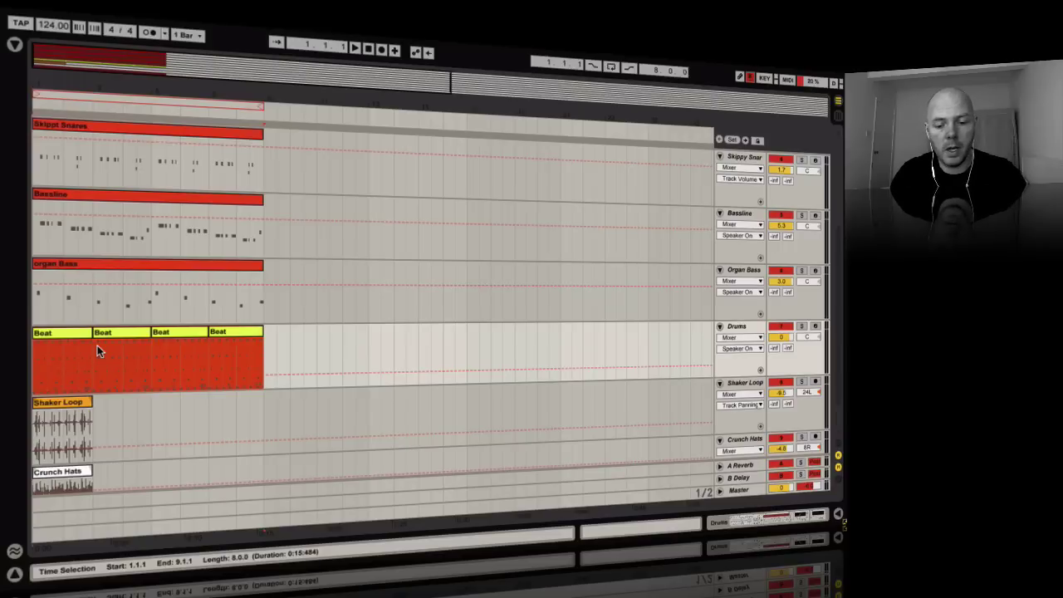
key("ctrl+j")
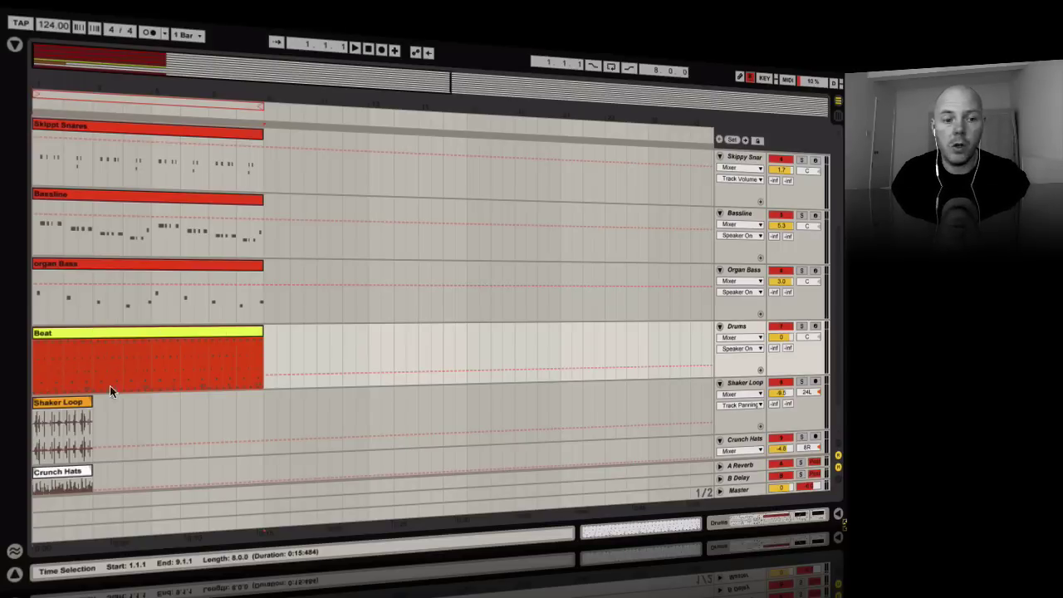
Step: Repeat Shaker Loop and Crunch Hats across bars 1–9, consolidating each into one clip
left_click(67, 402)
key("ctrl+d")
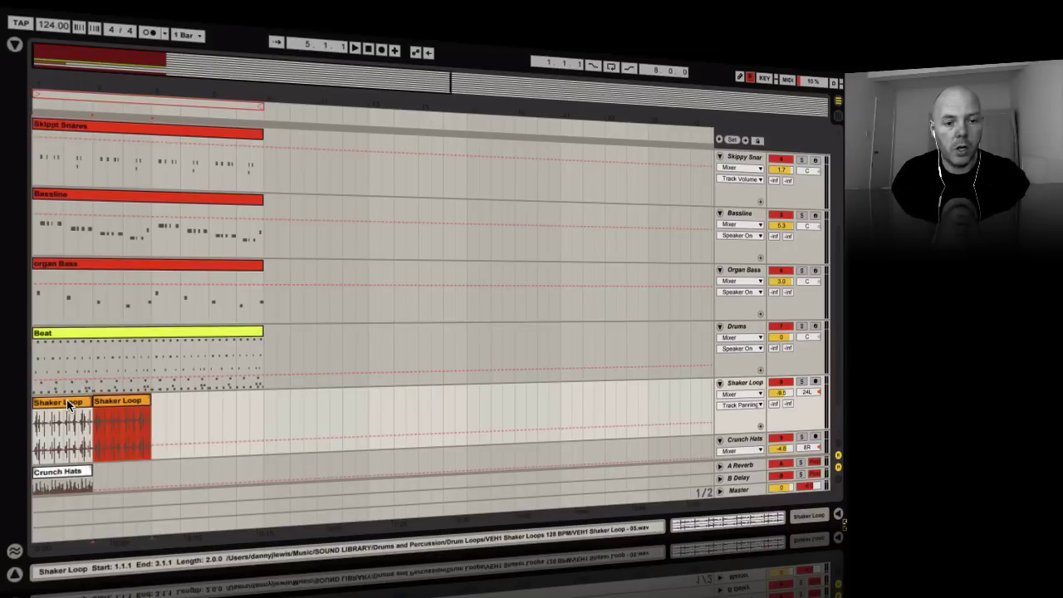
key("ctrl+d")
key("ctrl+d")
scroll(340, 351, "down", 2)
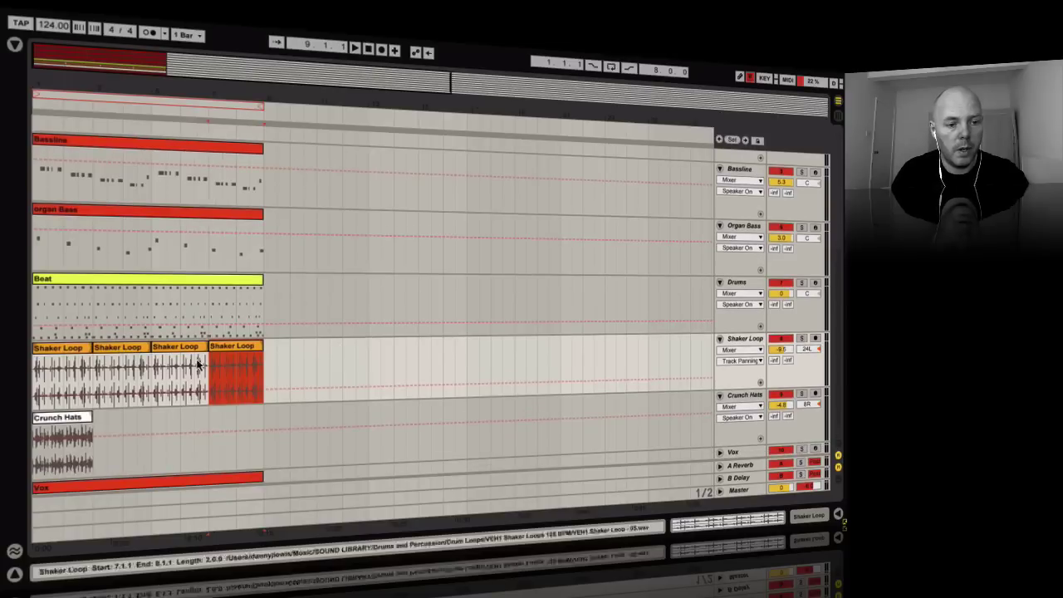
left_click(62, 418)
key("ctrl+d")
key("ctrl+d")
key("ctrl+d")
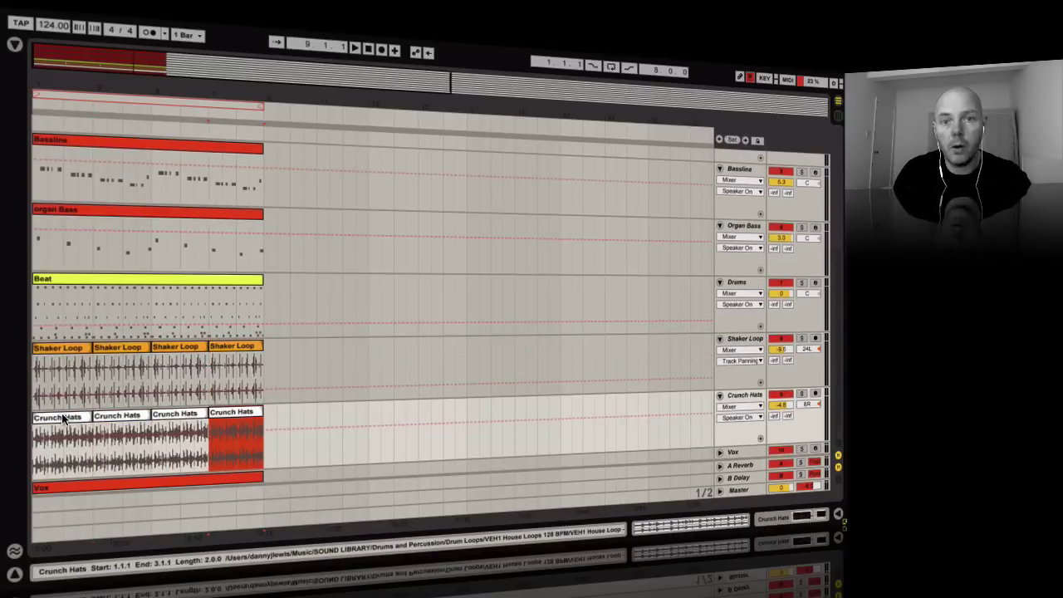
left_click_drag(32, 365, 265, 354)
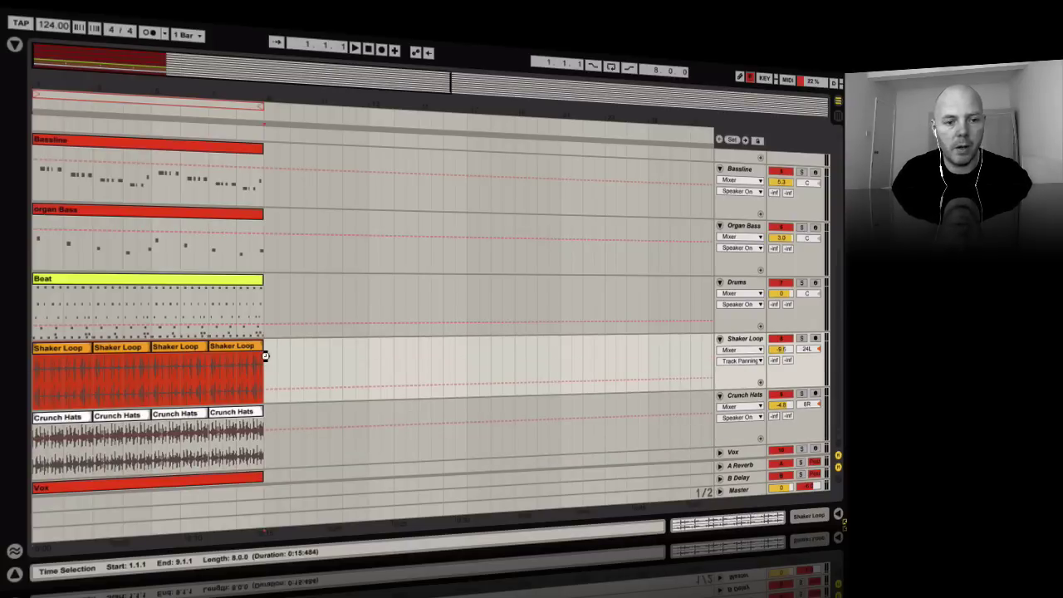
key("ctrl+j")
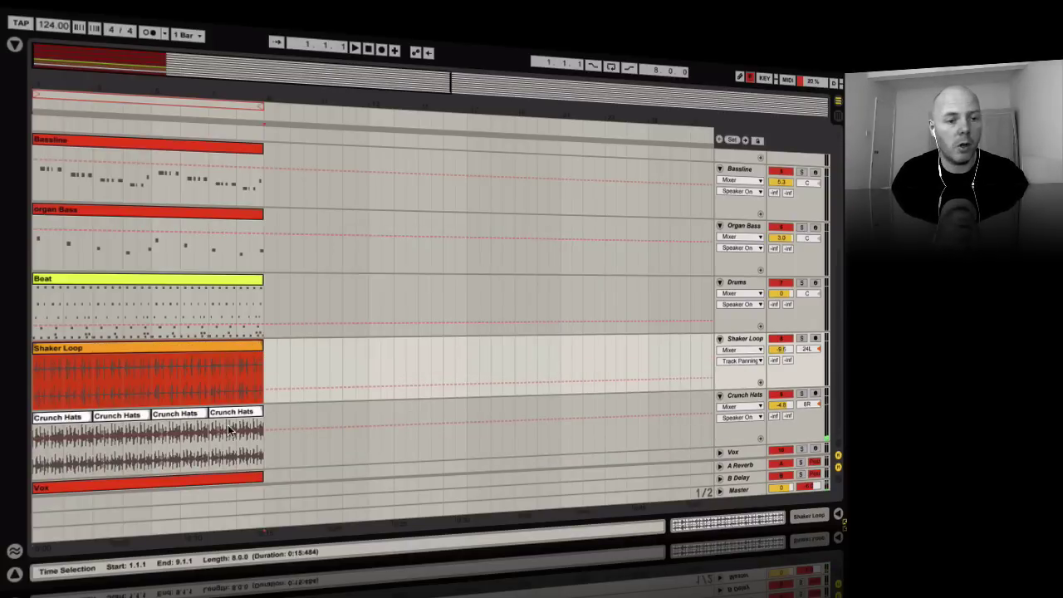
left_click_drag(257, 446, 3, 463)
key("ctrl+j")
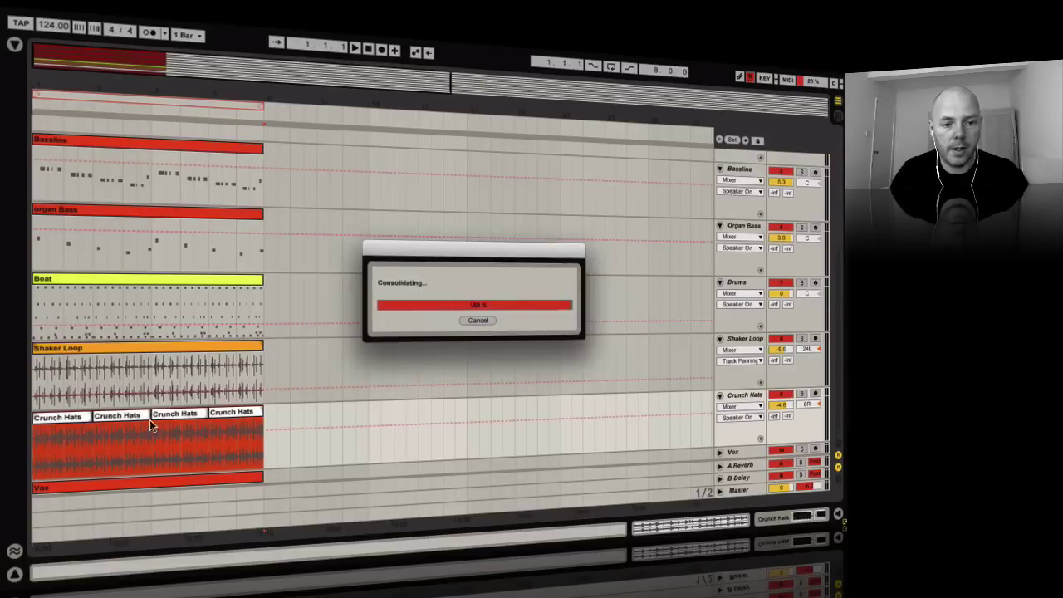
left_click(720, 451)
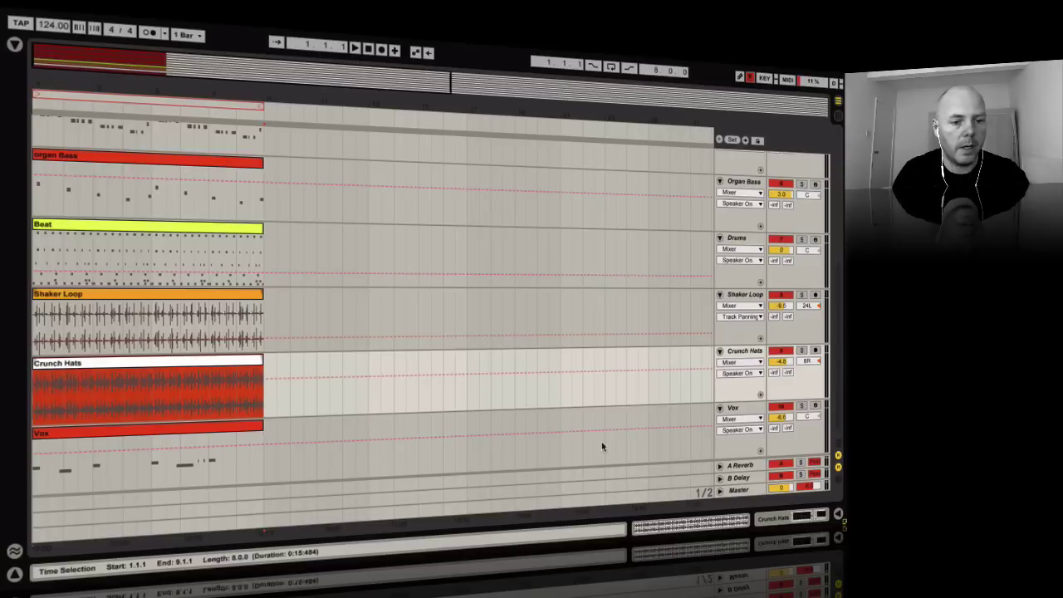
Step: Zoom out, select bars 1–9, play the loop and fold all tracks to single rows
left_click(253, 430)
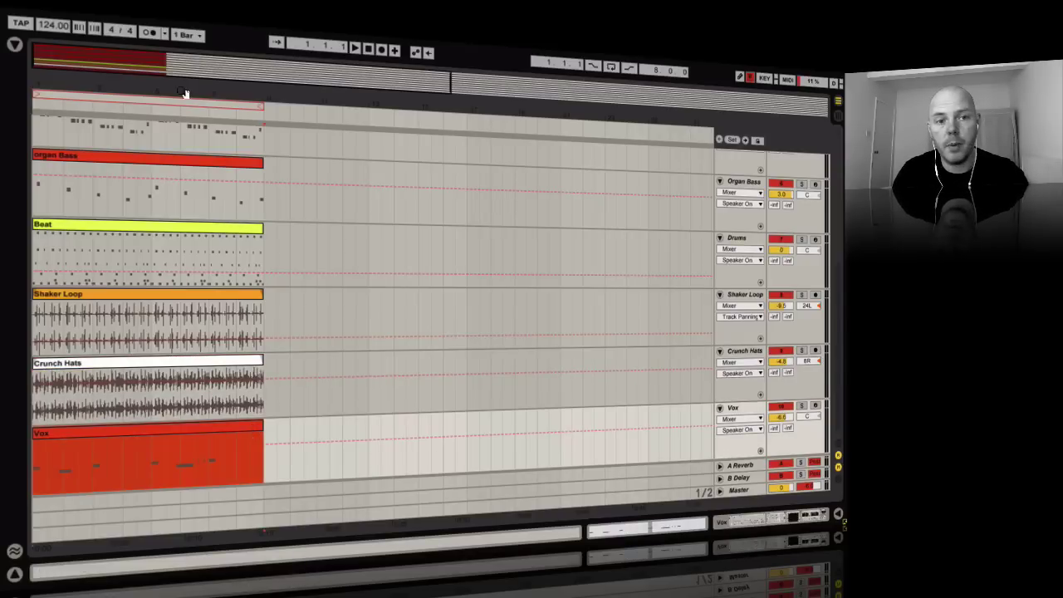
left_click_drag(176, 91, 104, 86)
scroll(444, 156, "up", 5)
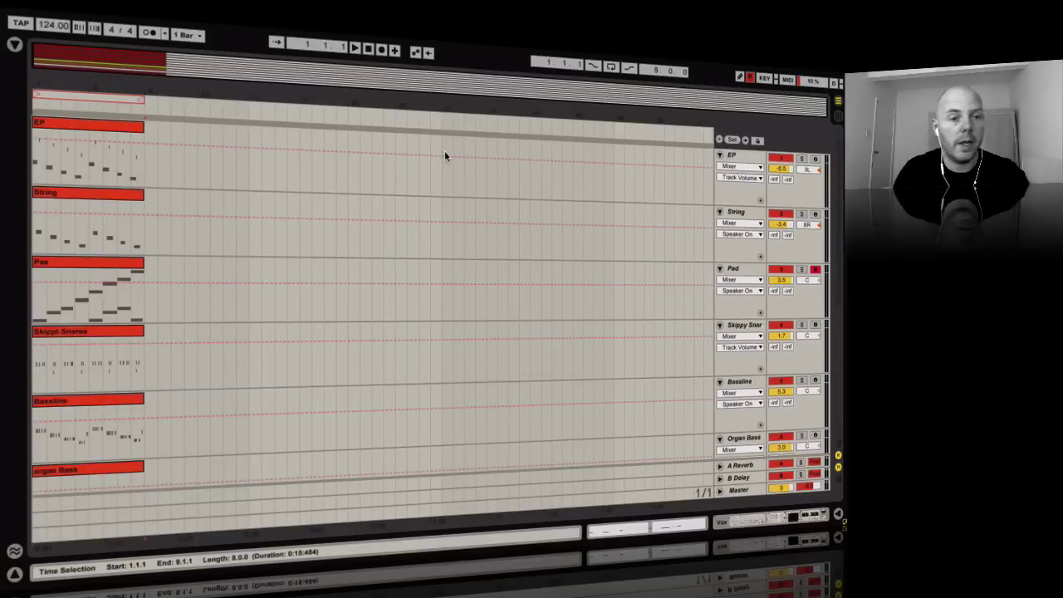
left_click(129, 102)
key("space")
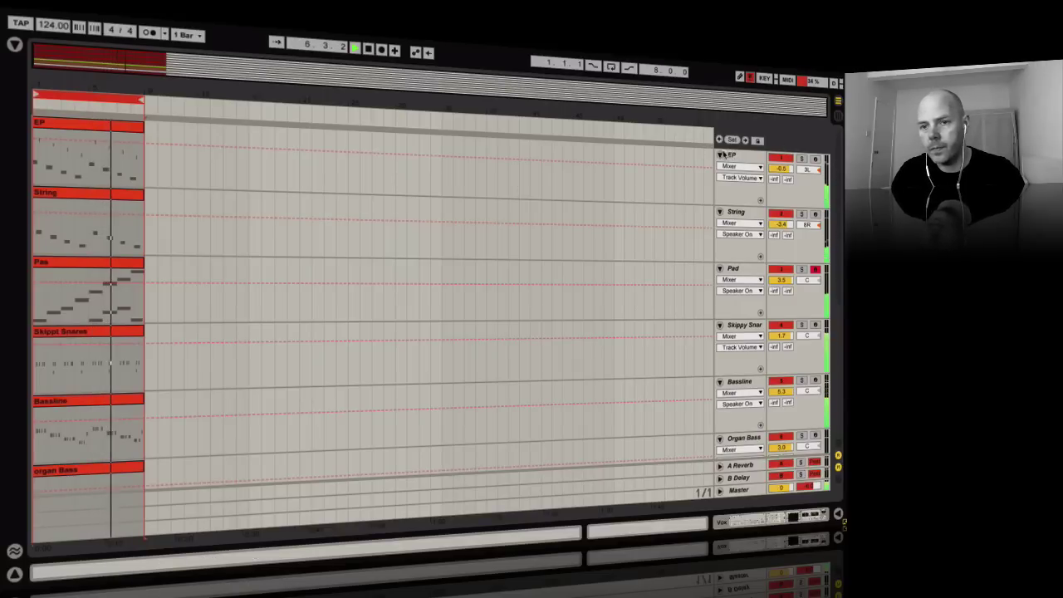
left_click(720, 157, "alt")
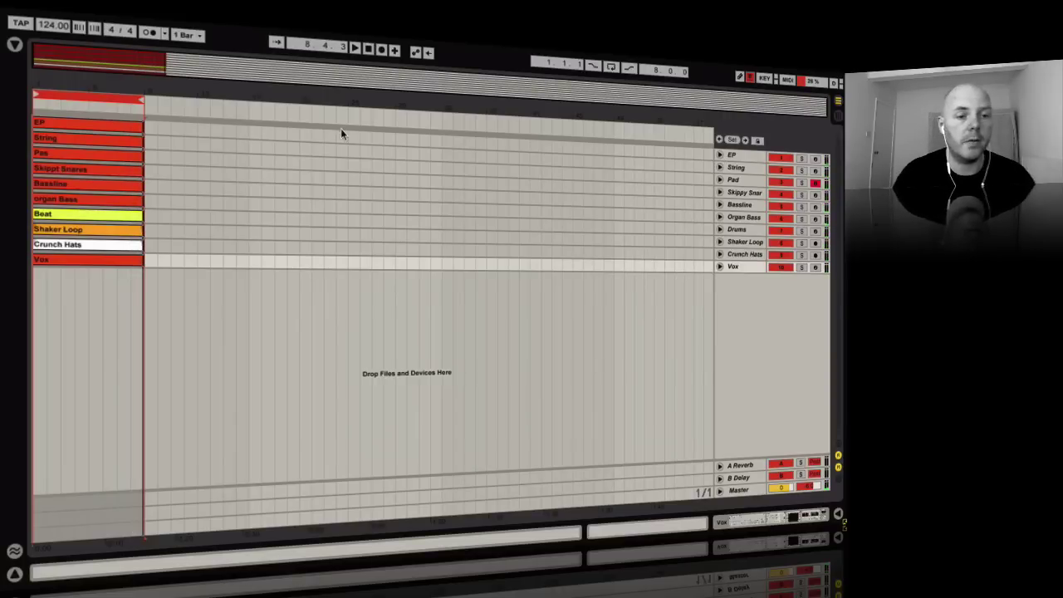
Step: Stop playback and recolour the selected Beat clips orange
key("space")
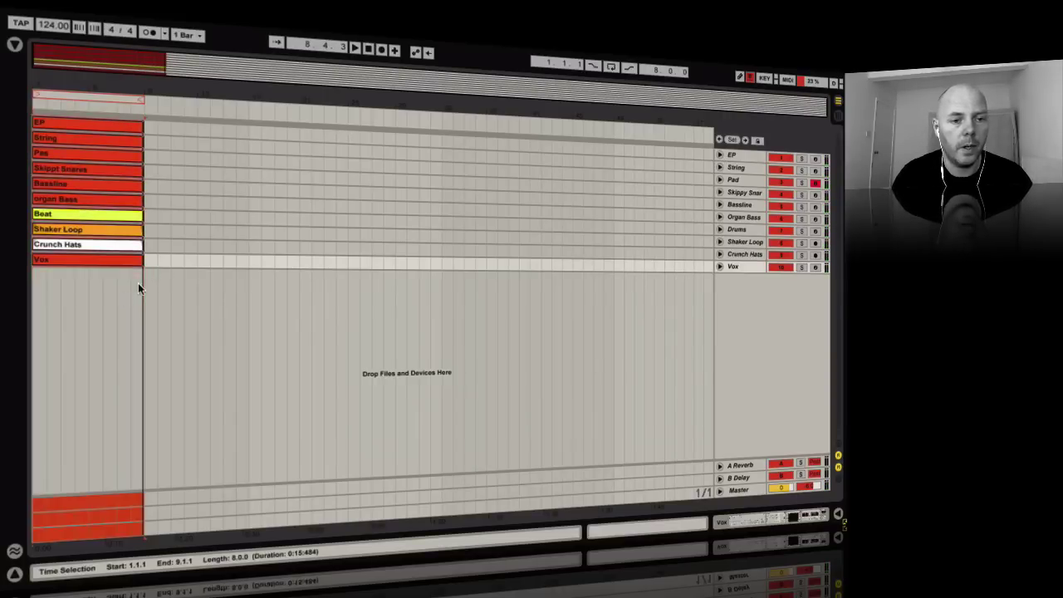
left_click(97, 217)
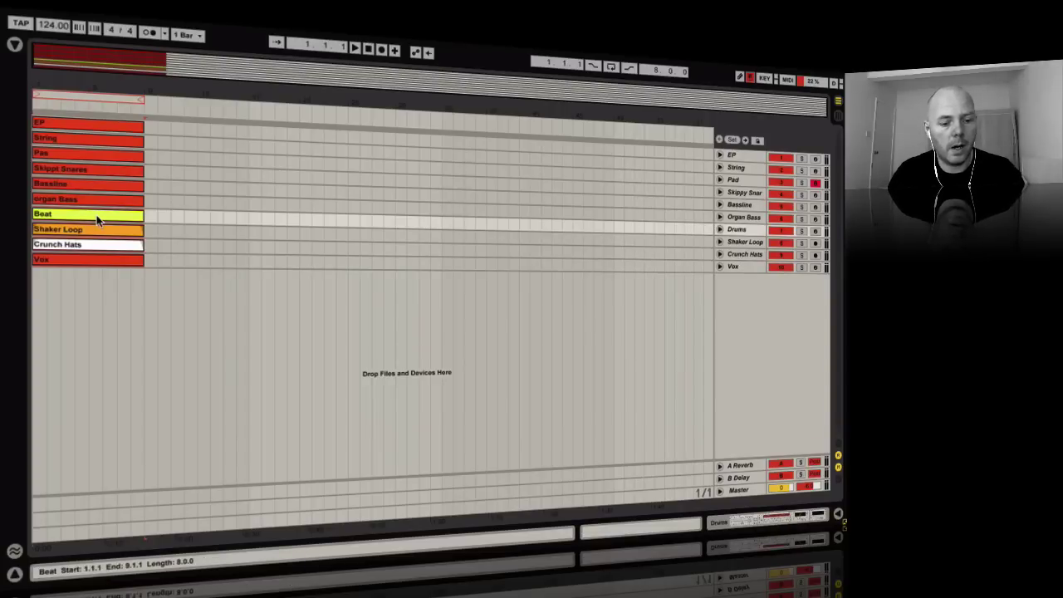
right_click(97, 217)
left_click(108, 416)
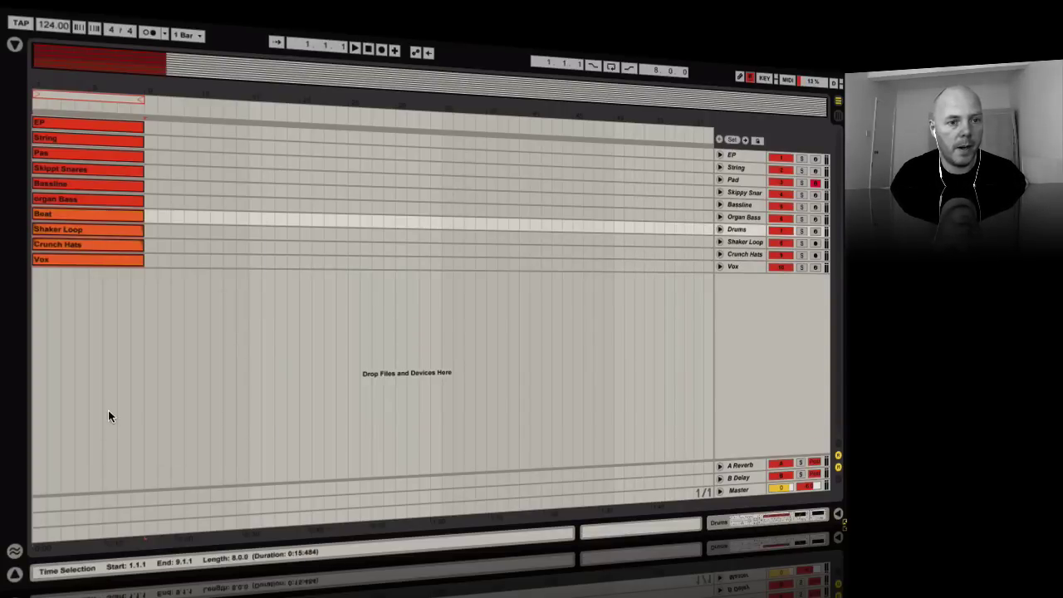
key("Down")
key("Down")
key("Down")
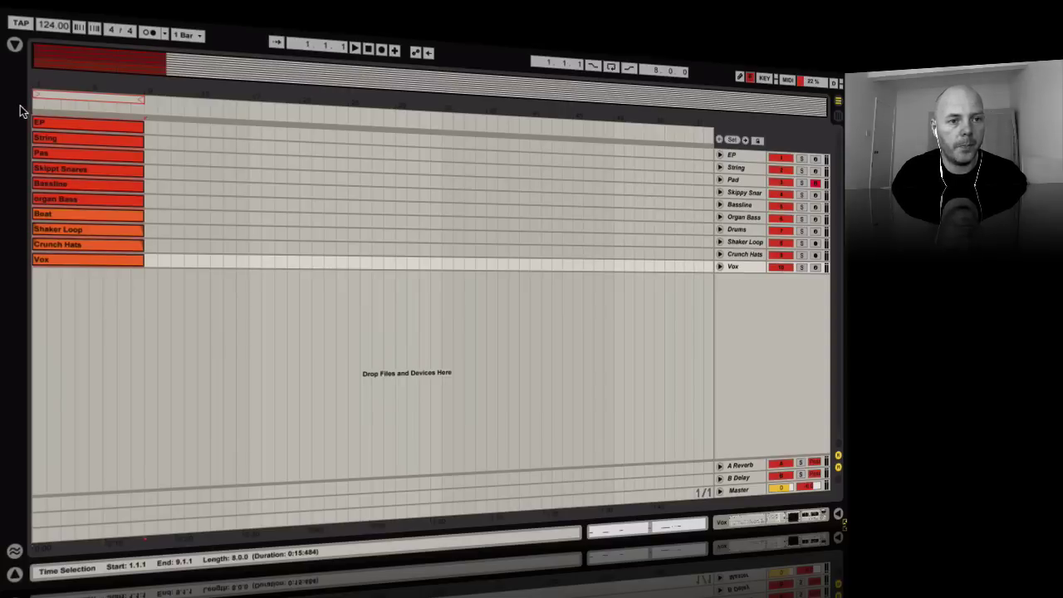
Step: Recolour the remaining red clips from EP down orange, then select the Skippt Snares clip
left_click(107, 129)
right_click(104, 133)
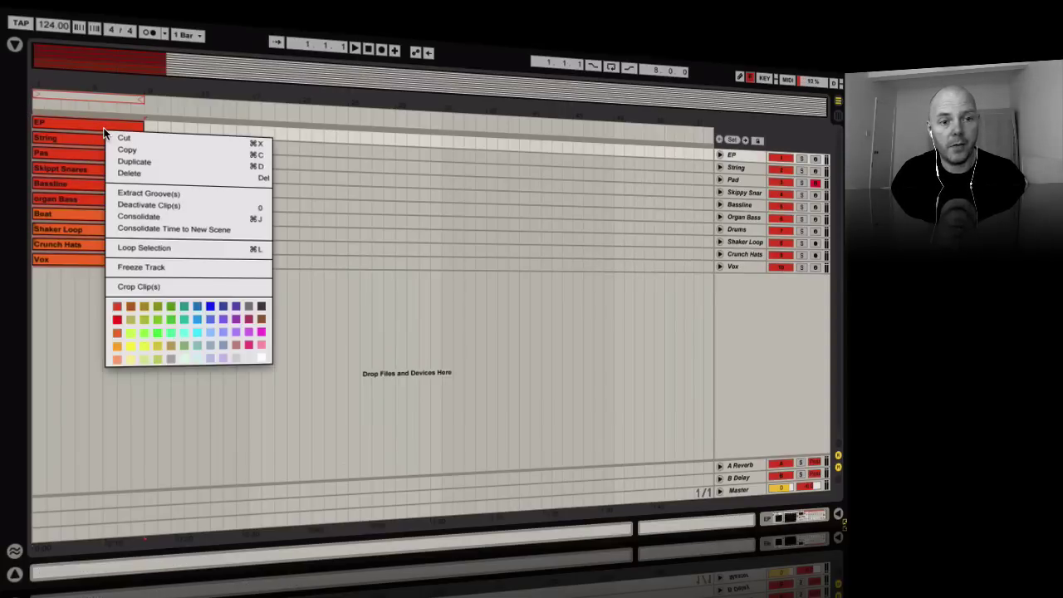
left_click(114, 323)
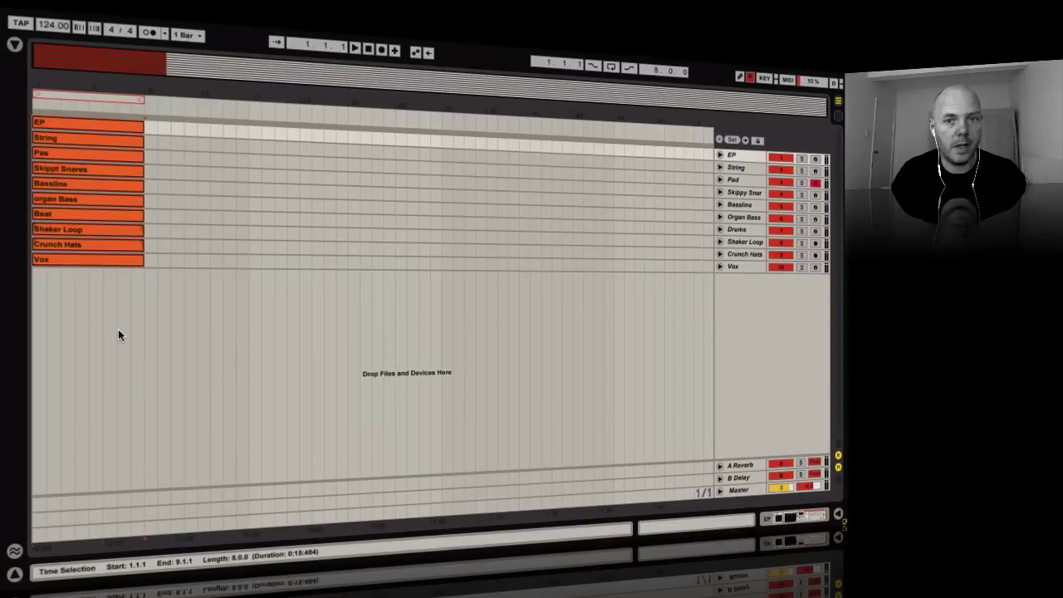
left_click(118, 367)
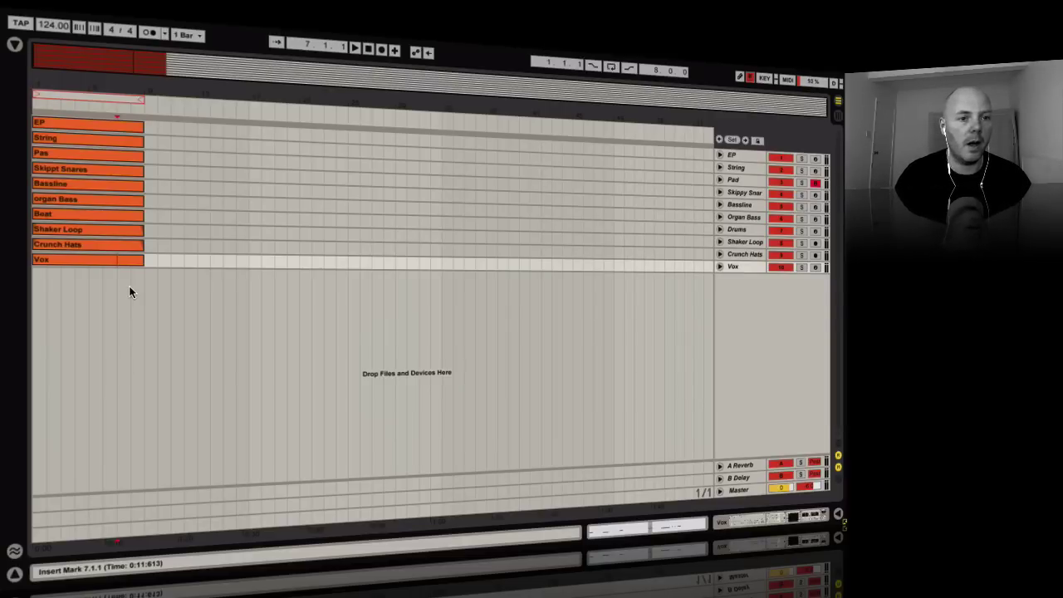
left_click(99, 170)
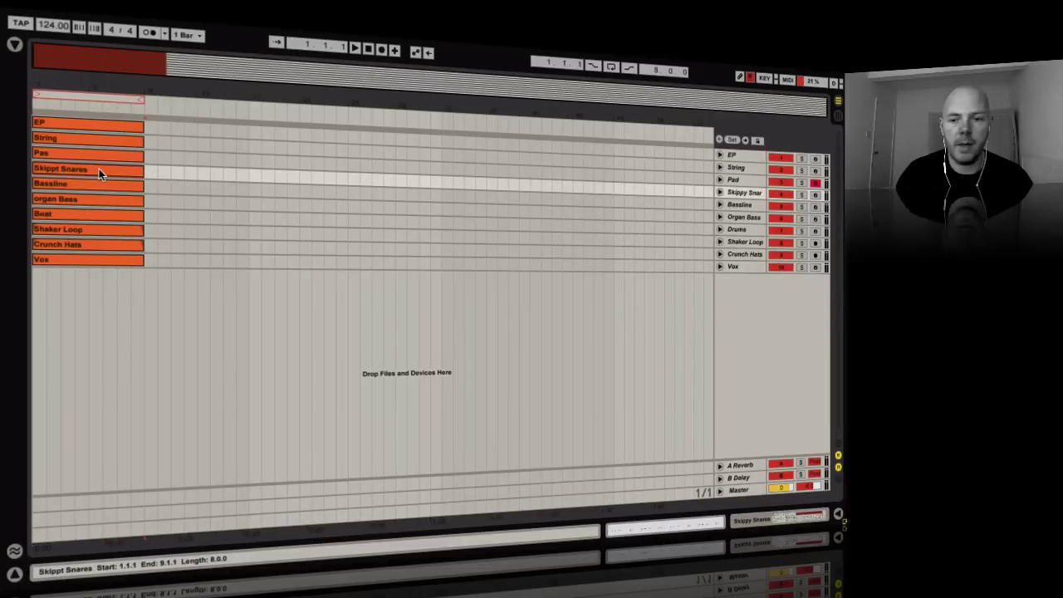
left_click(99, 170)
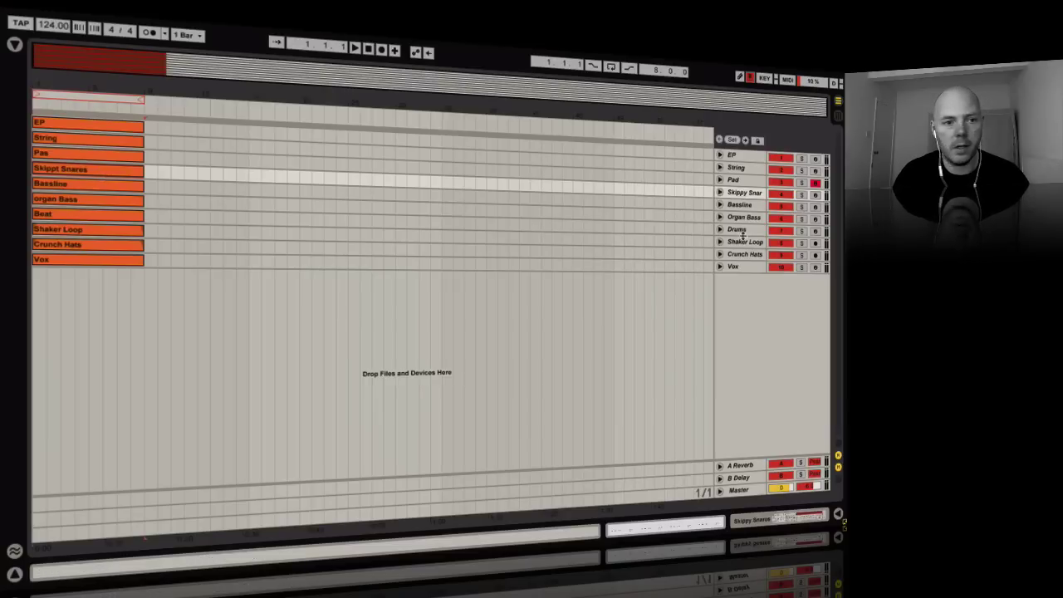
Step: Rename the Skippt Snares clip to 'Skippy Snares' in Clip View, then hide the Detail View
key("super+alt+l")
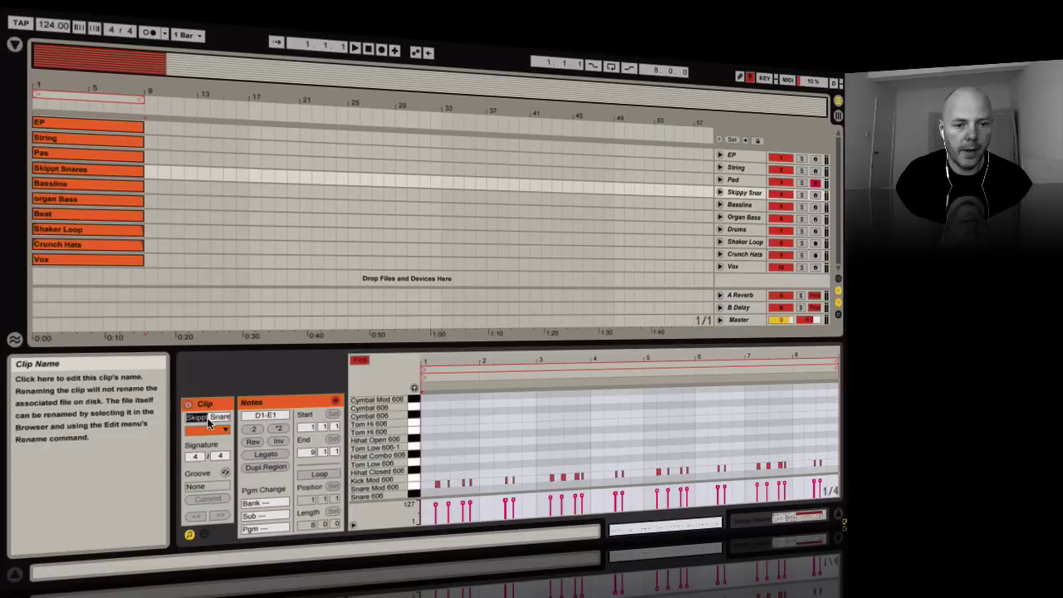
left_click(208, 424)
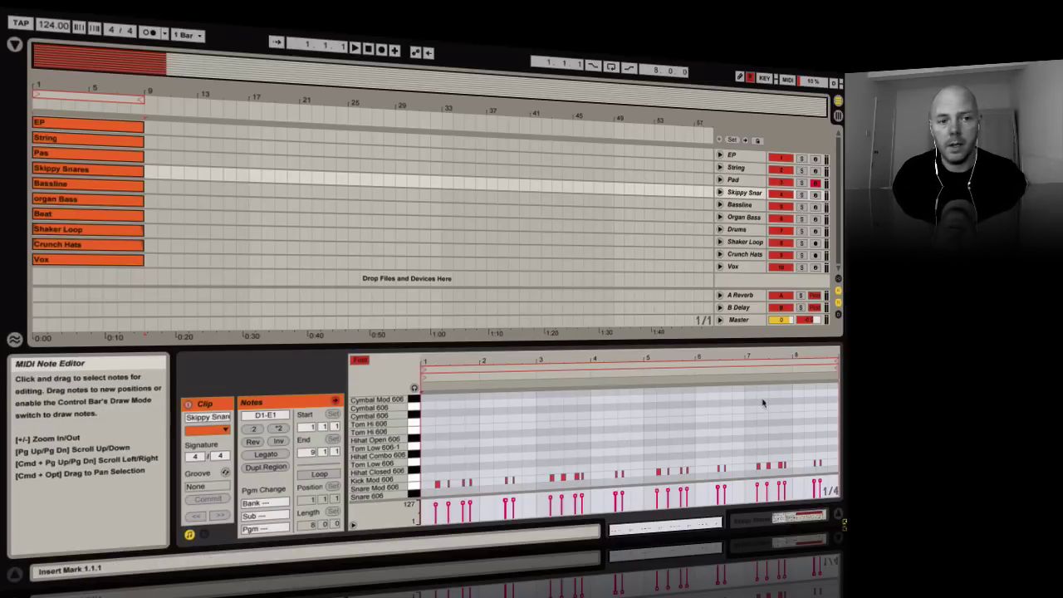
left_click(843, 523)
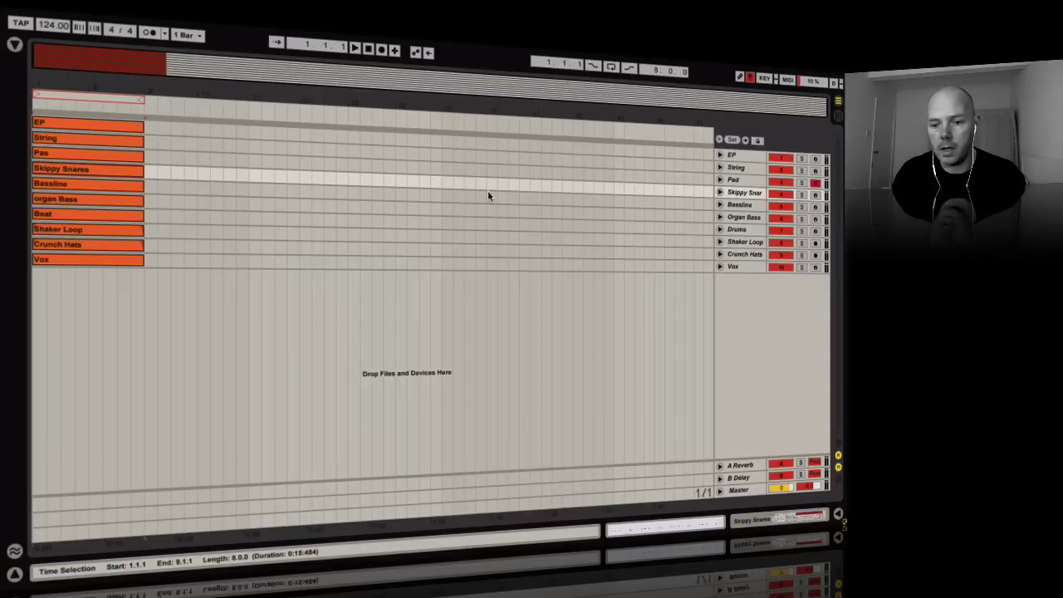
Step: Duplicate the ten-track eight-bar block five times to the right
left_click(159, 132)
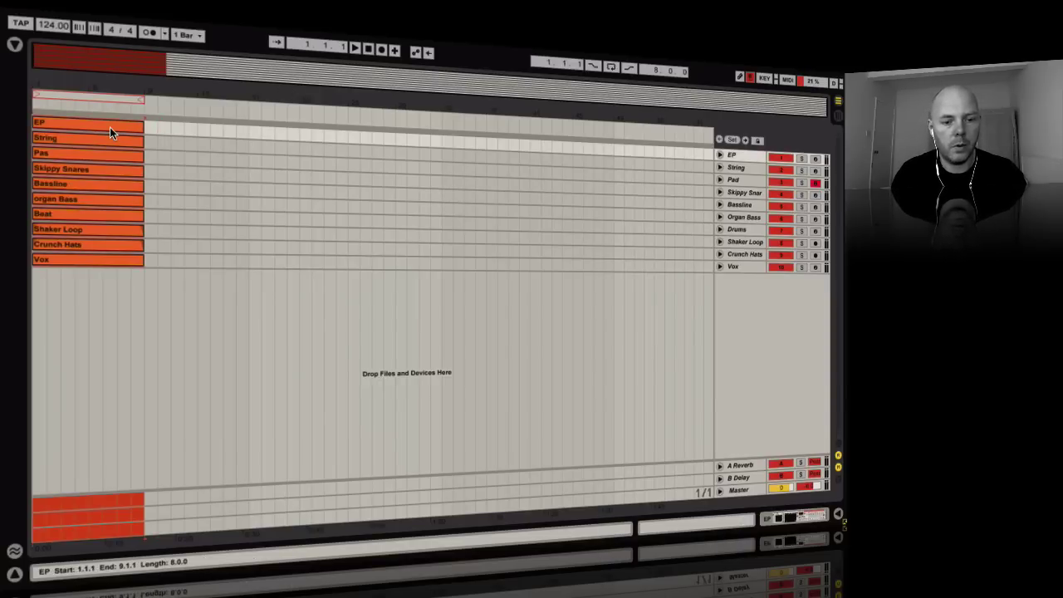
key("ctrl+d")
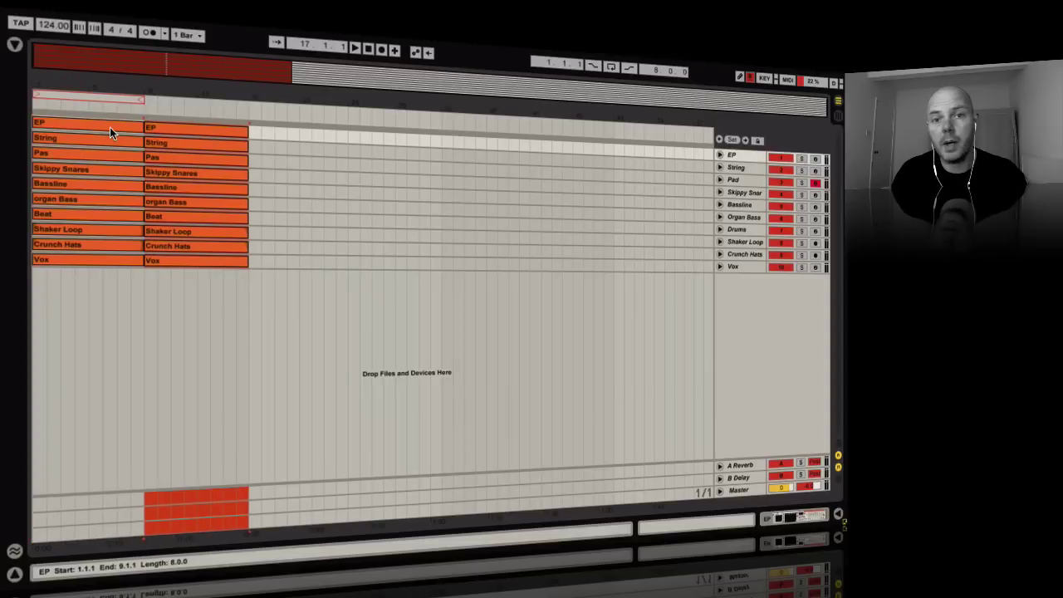
key("ctrl+d")
key("ctrl+d")
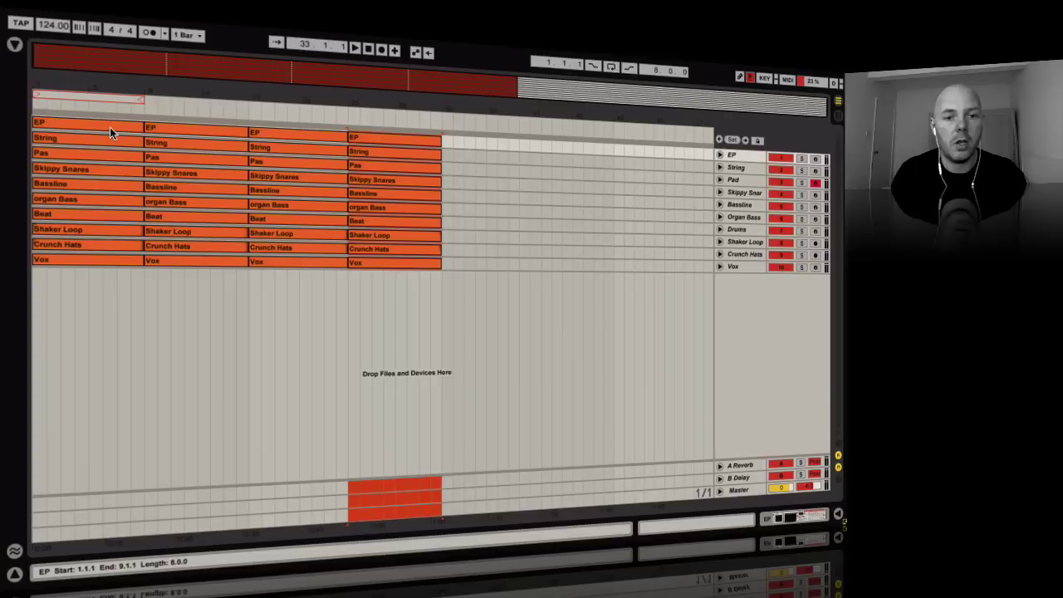
key("ctrl+d")
key("ctrl+d")
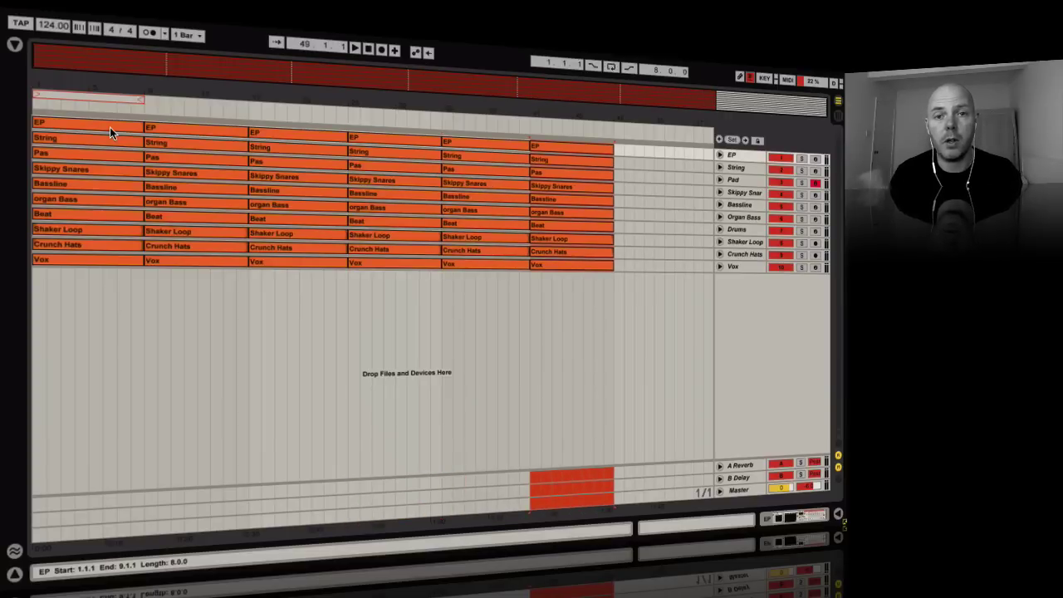
key("ctrl+d")
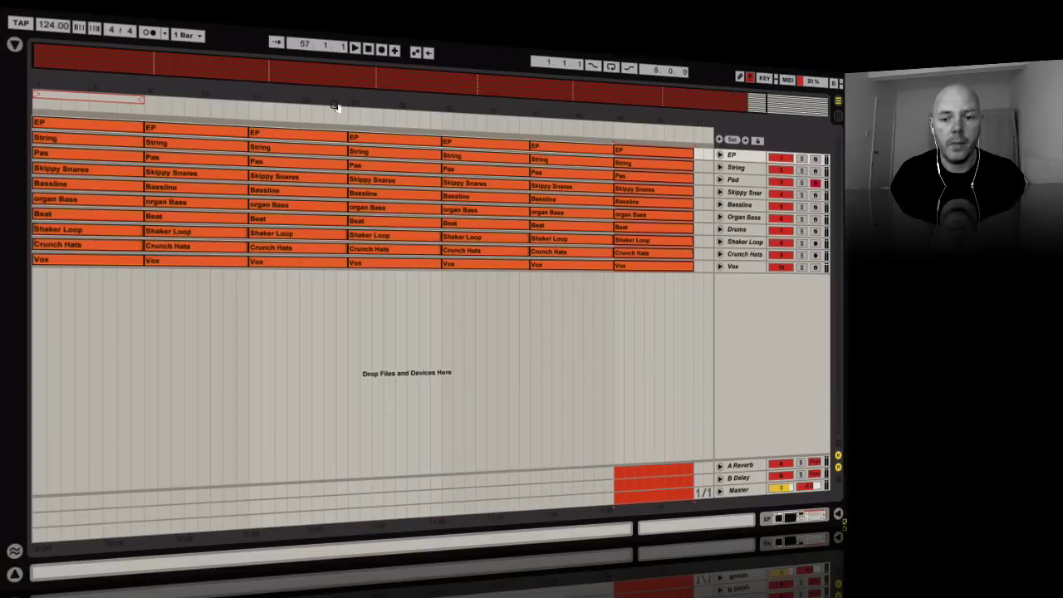
key("ctrl+d")
key("ctrl+d")
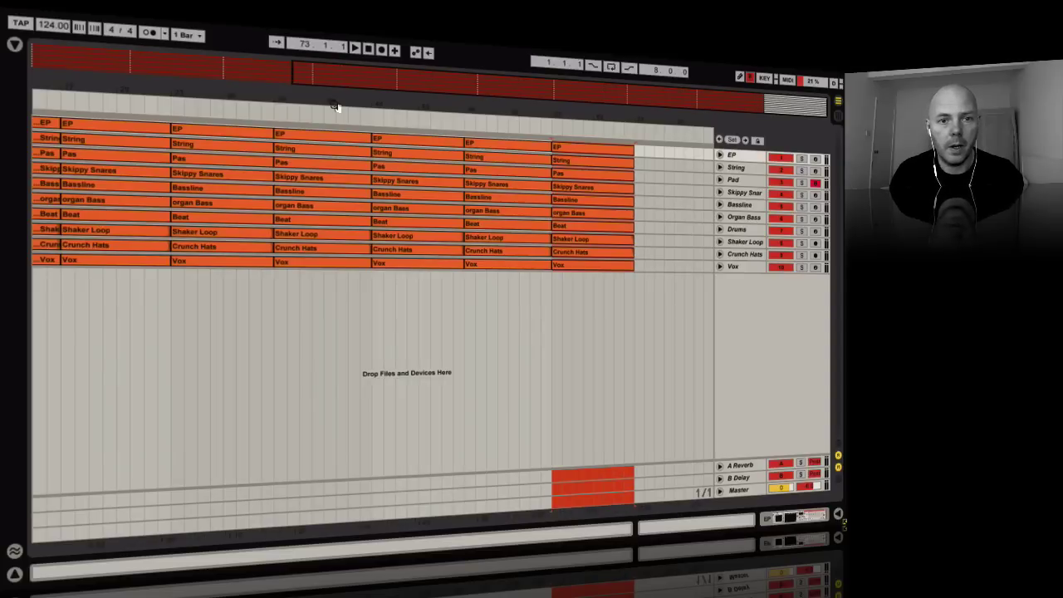
Step: Double the whole song with Cmd+A, Cmd+D, then duplicate the last block once more
key("minus")
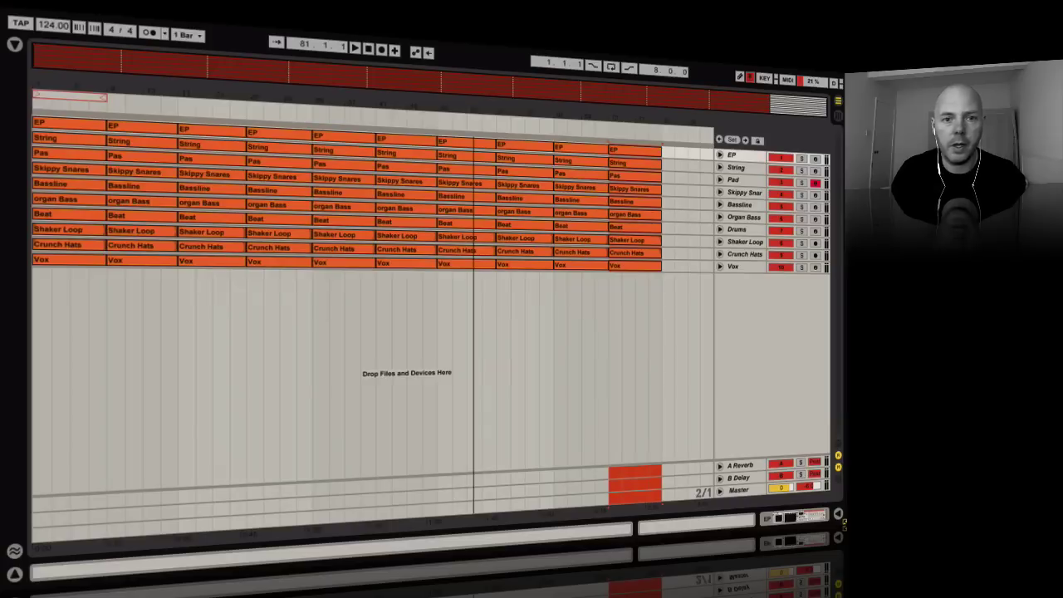
key("ctrl+a")
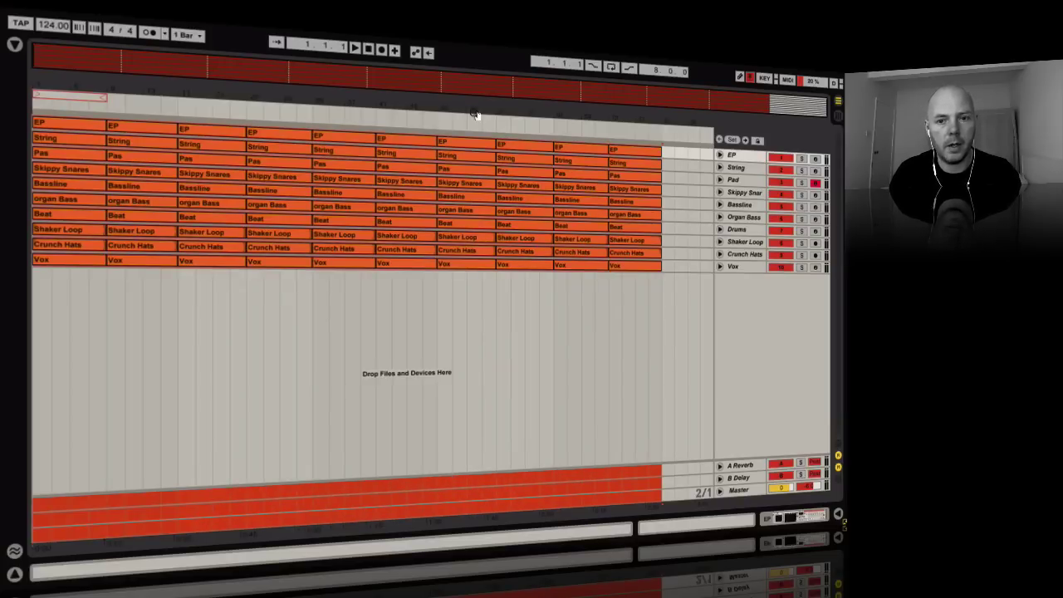
key("ctrl+d")
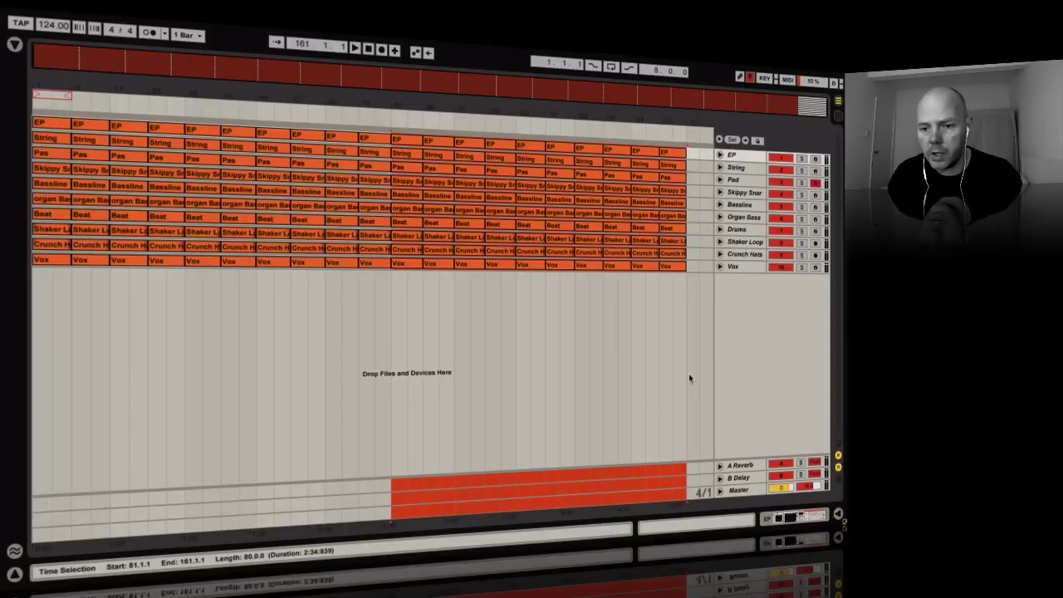
left_click(675, 320)
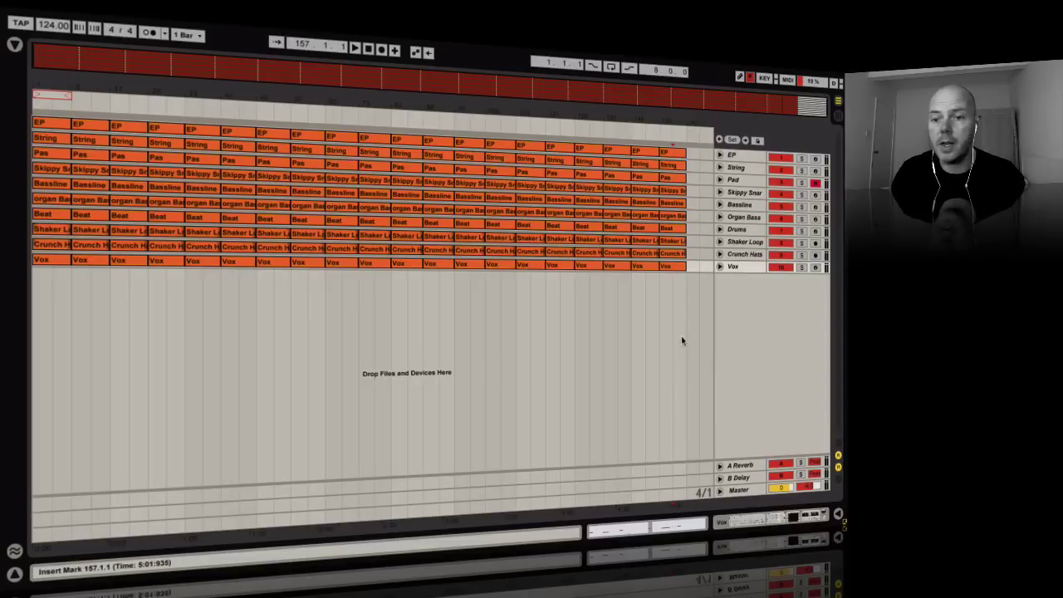
left_click_drag(633, 282, 688, 153)
key("ctrl+d")
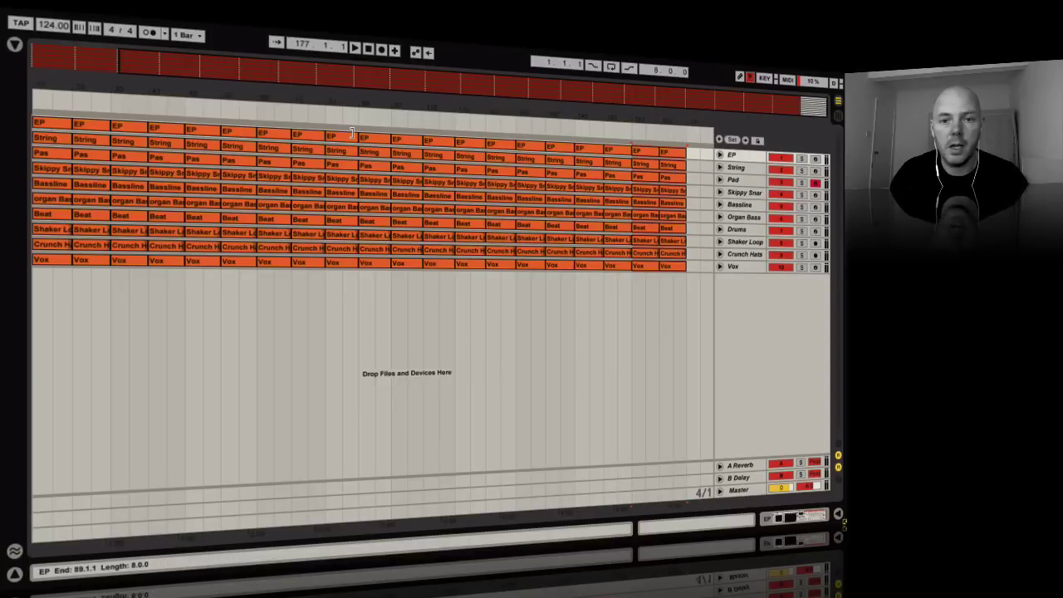
left_click(350, 316)
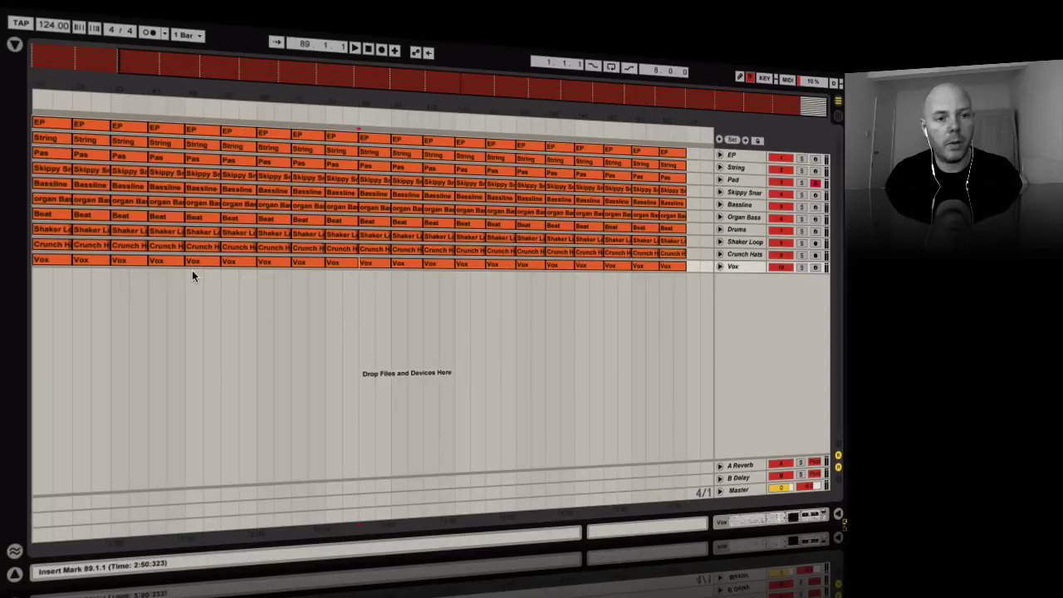
Step: Deactivate every clip in the arrangement
key("ctrl+a")
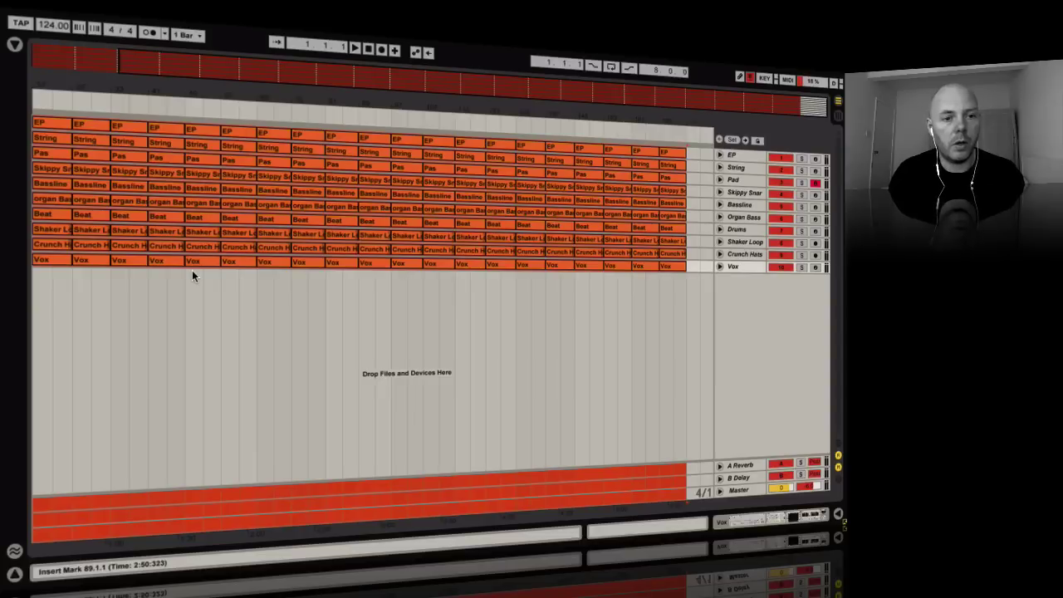
right_click(133, 123)
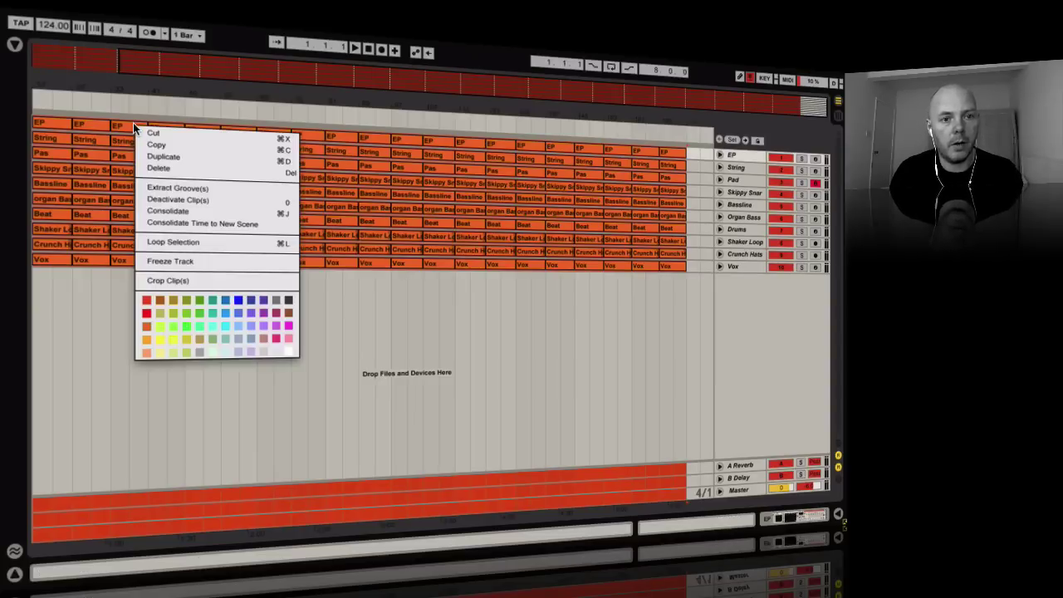
left_click(237, 203)
left_click(240, 331)
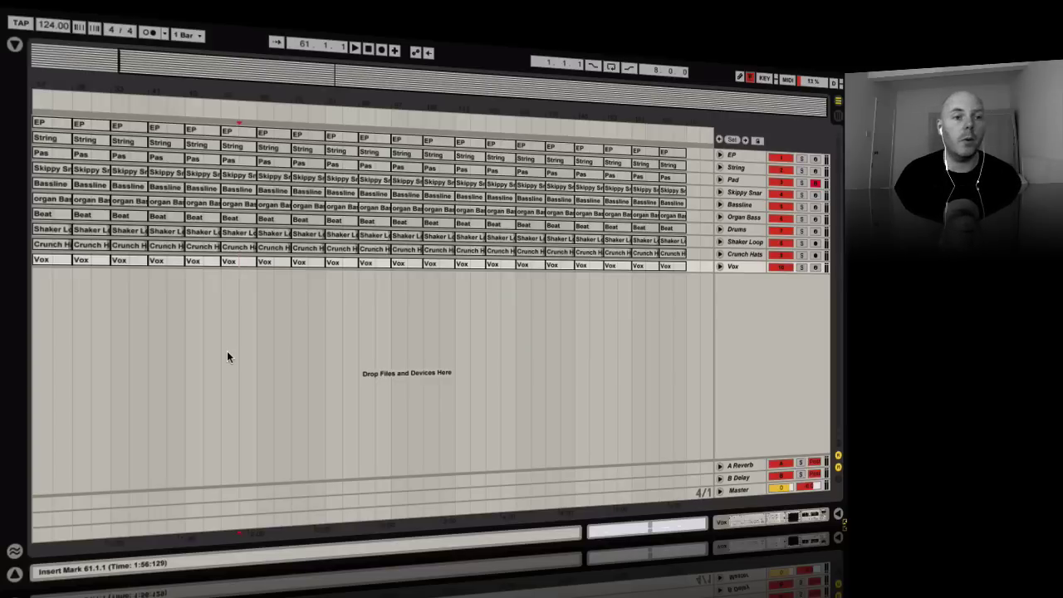
Step: Reactivate the first Beat clip and play the song from the start
left_click(119, 101)
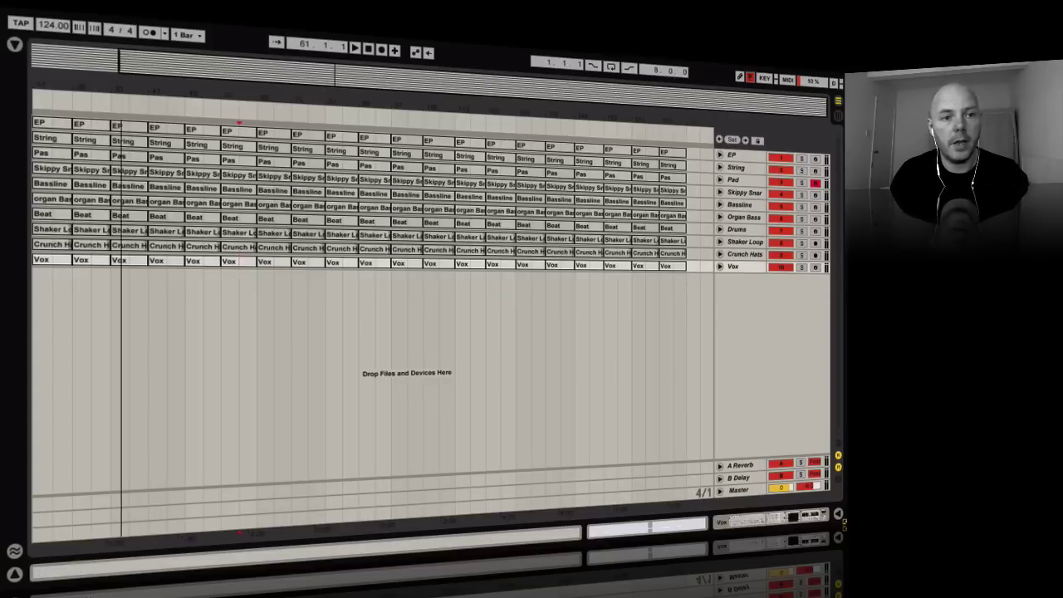
left_click(66, 95)
left_click_drag(64, 95, 686, 132)
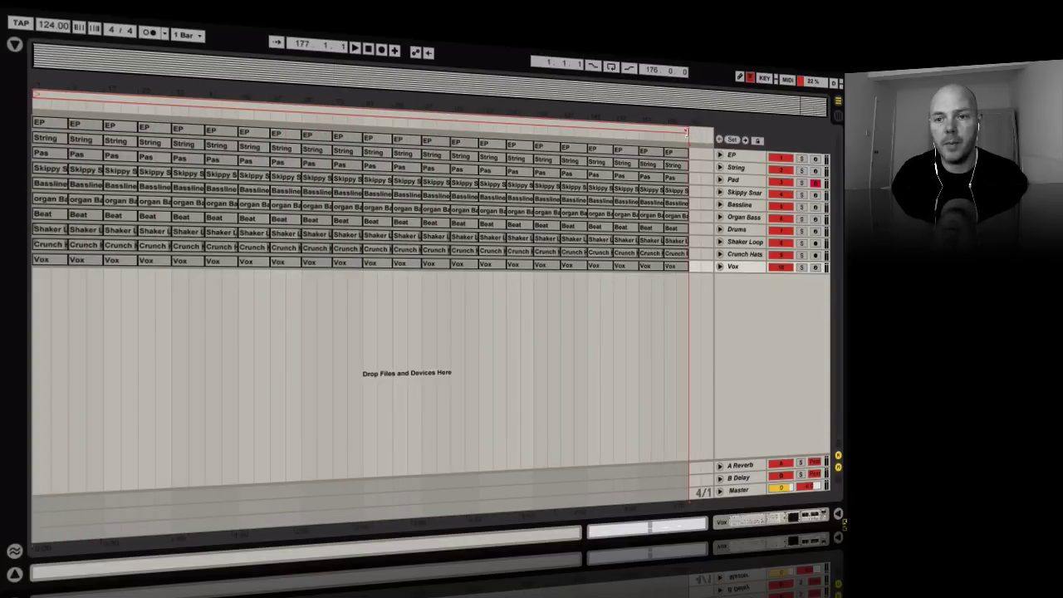
left_click(52, 214)
right_click(53, 213)
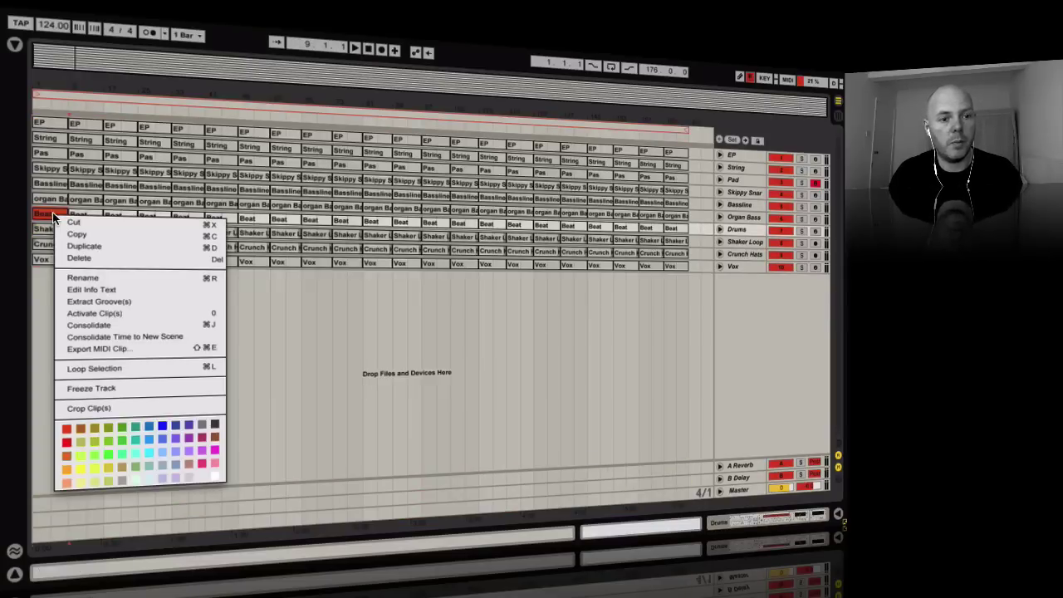
left_click(138, 314)
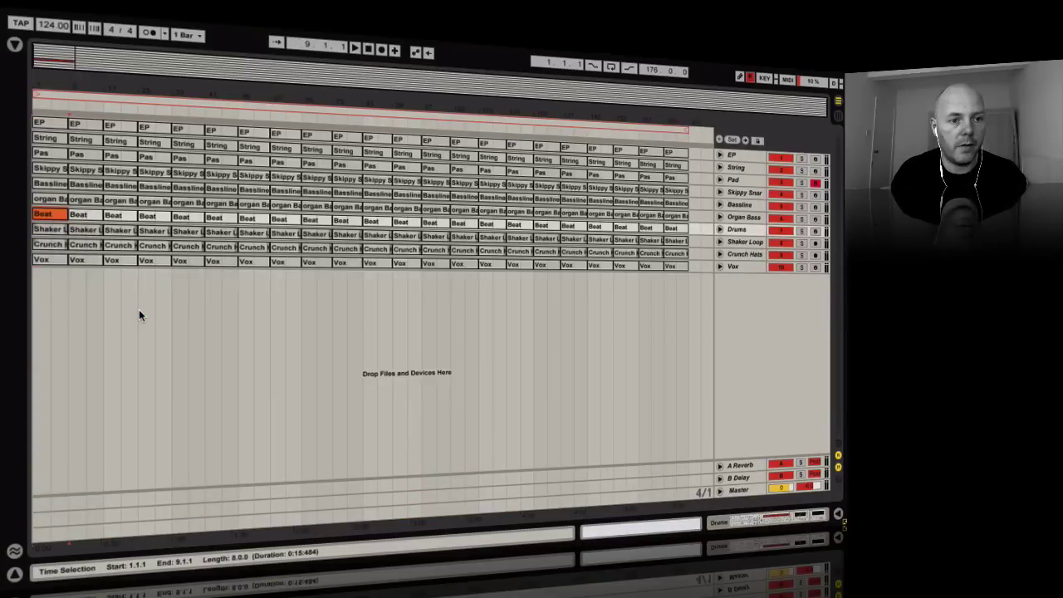
left_click(160, 99)
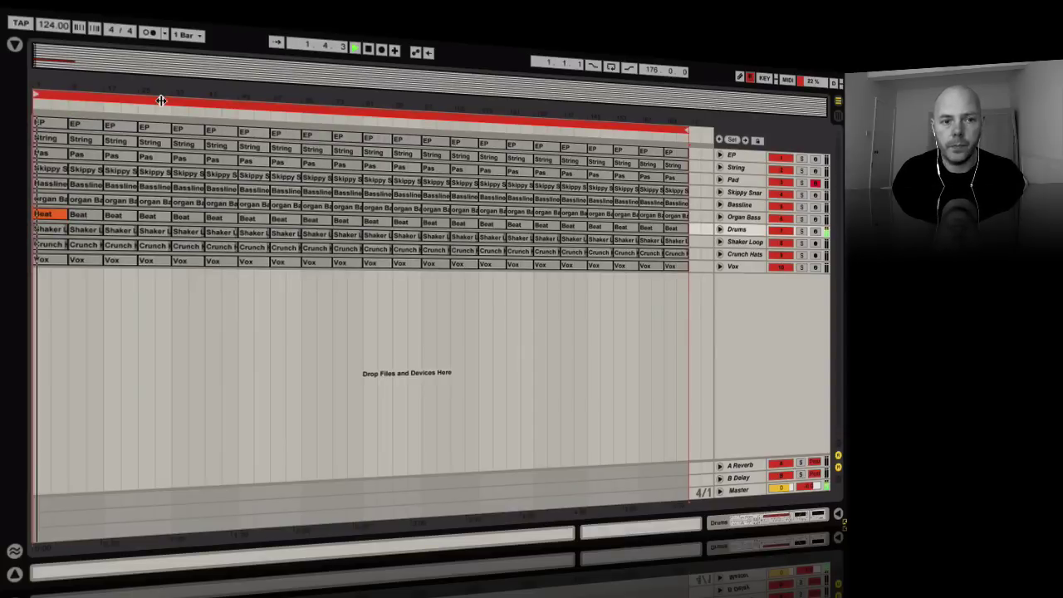
key("XF86AudioRaiseVolume")
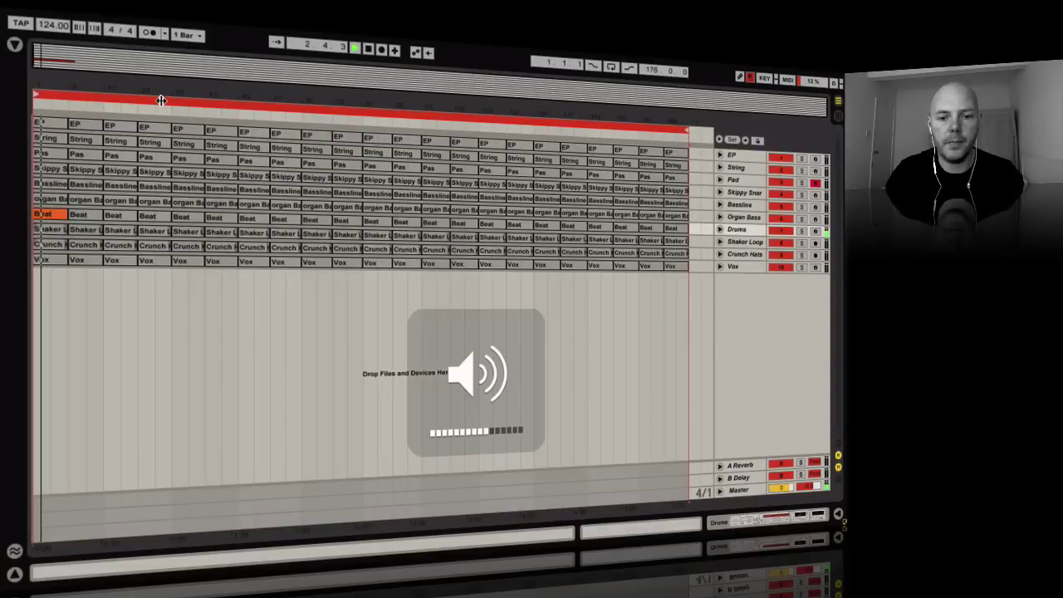
Step: Deactivate all clips again, then activate the first four Beat clips through bar 41
key("super+a")
right_click(82, 213)
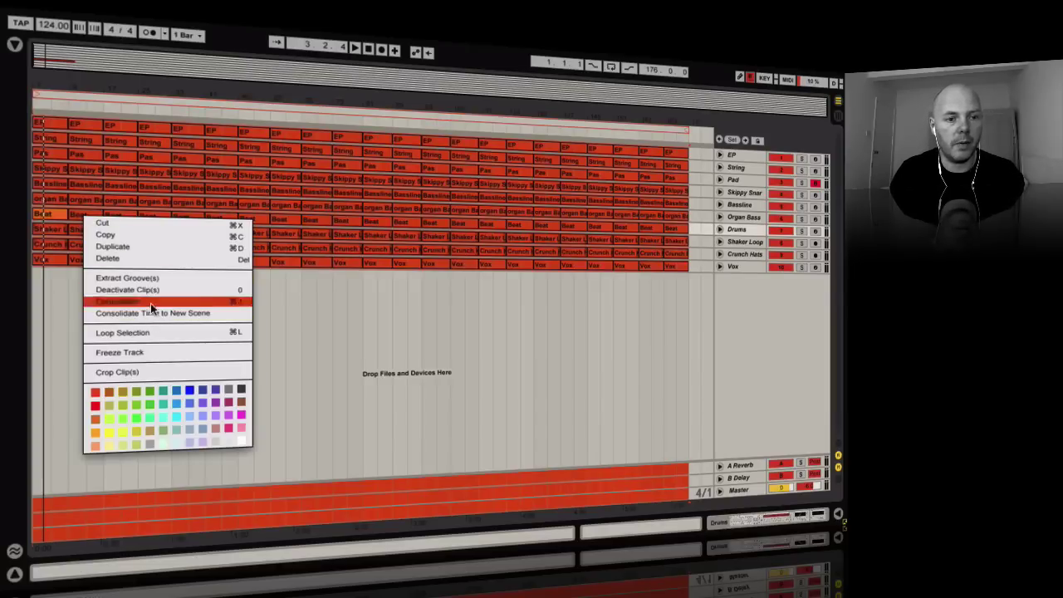
left_click(55, 306)
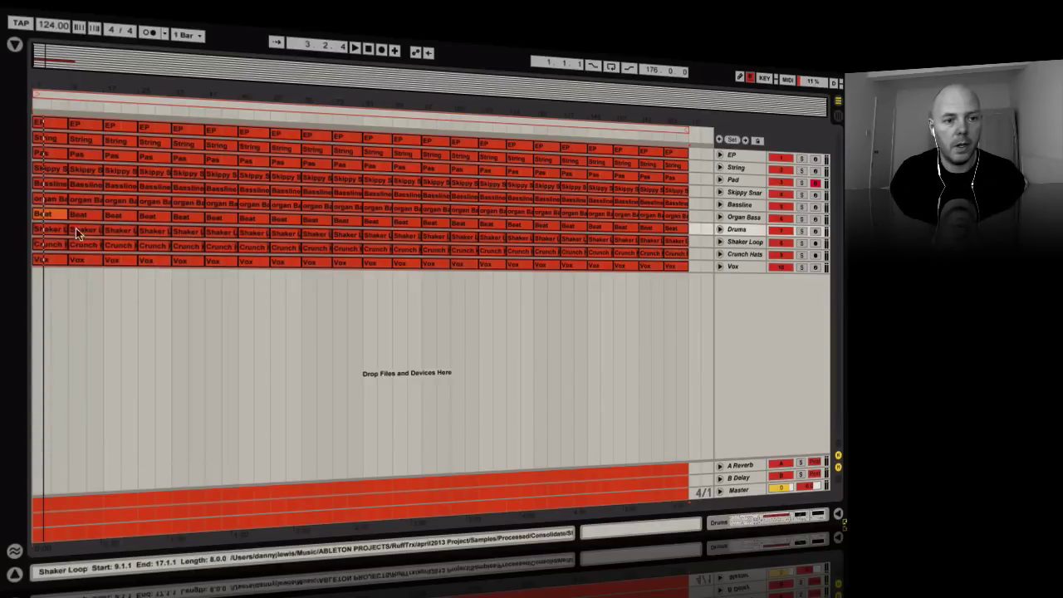
left_click(84, 216)
right_click(84, 221)
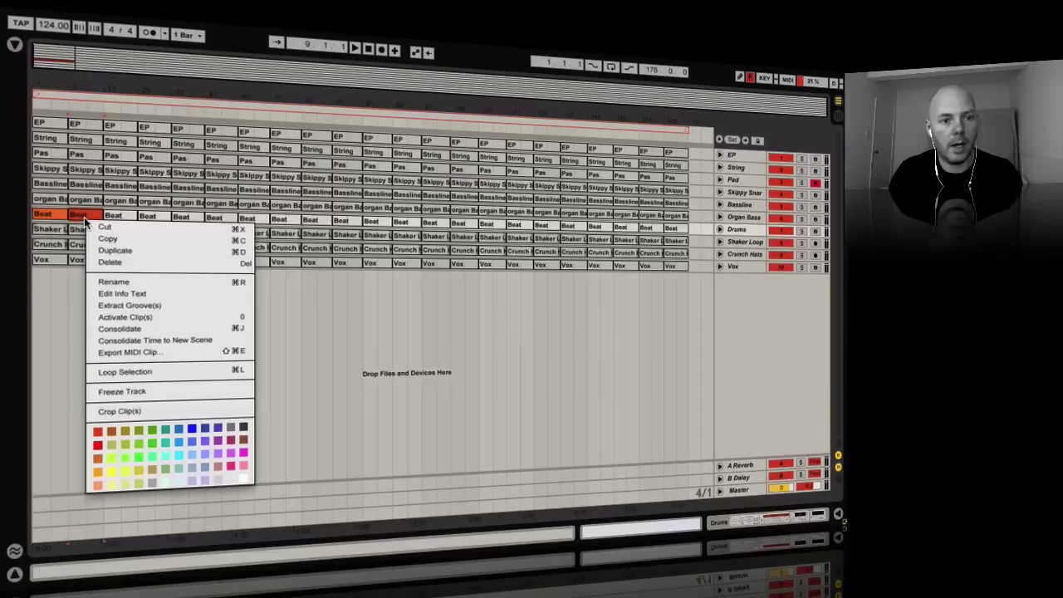
left_click(142, 318)
left_click(130, 214)
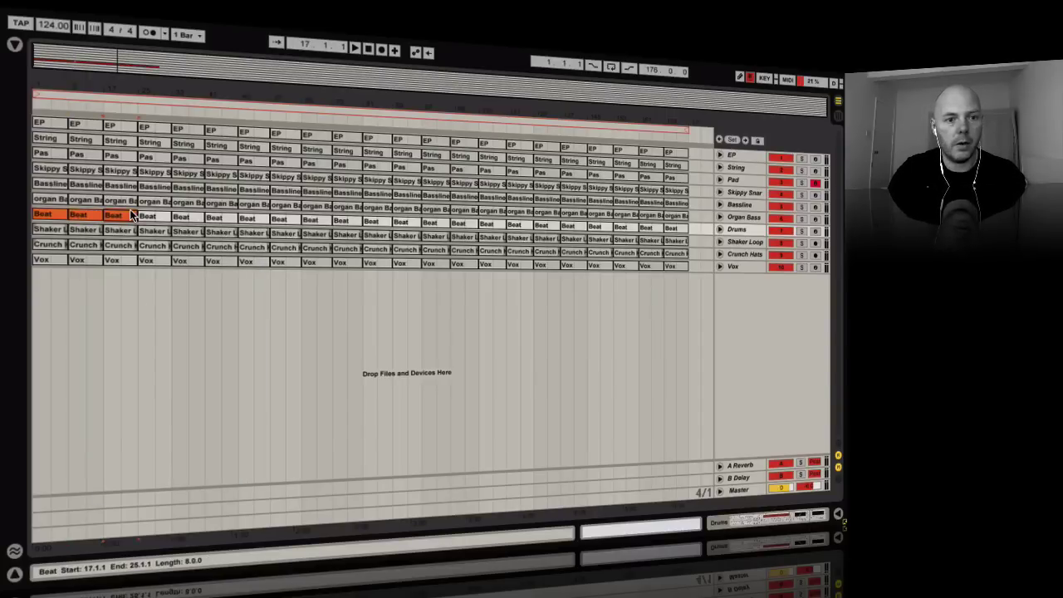
left_click(158, 218)
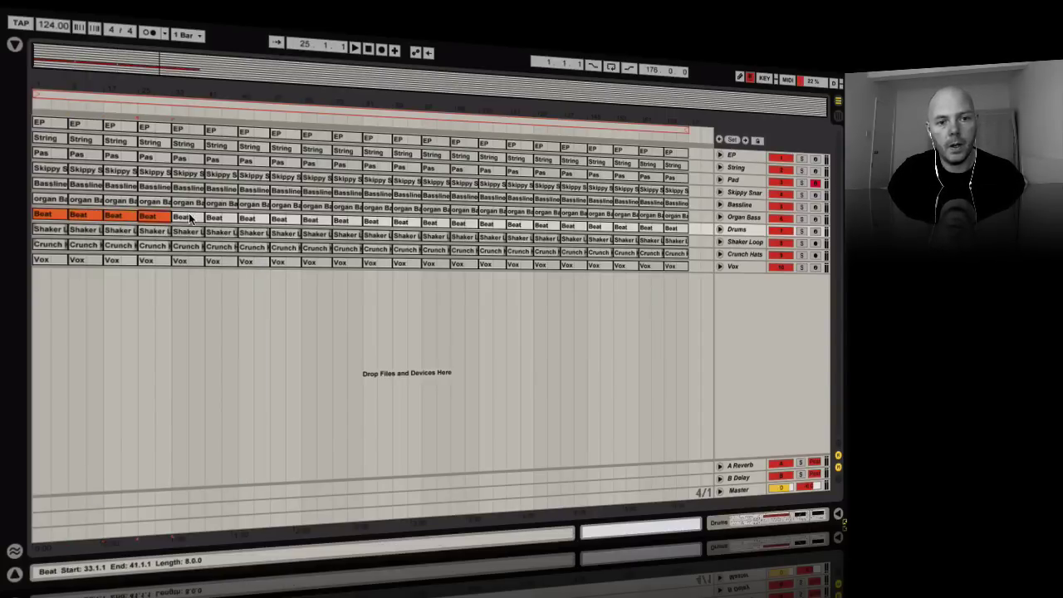
Step: Activate the fifth and sixth Beat clips and the first two Crunch Hats clips
left_click(187, 217)
left_click(218, 219)
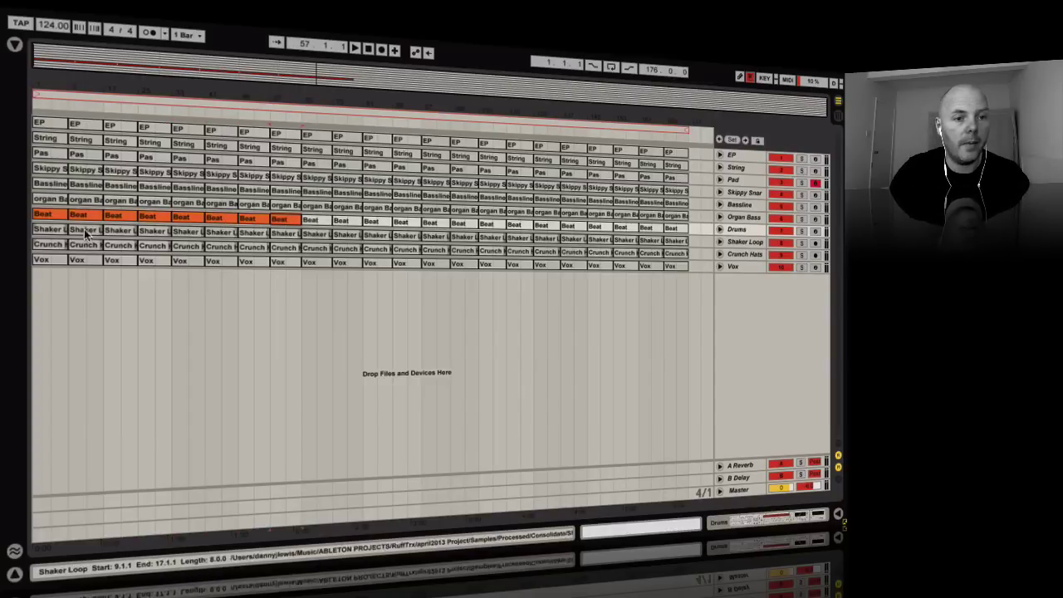
left_click(52, 246)
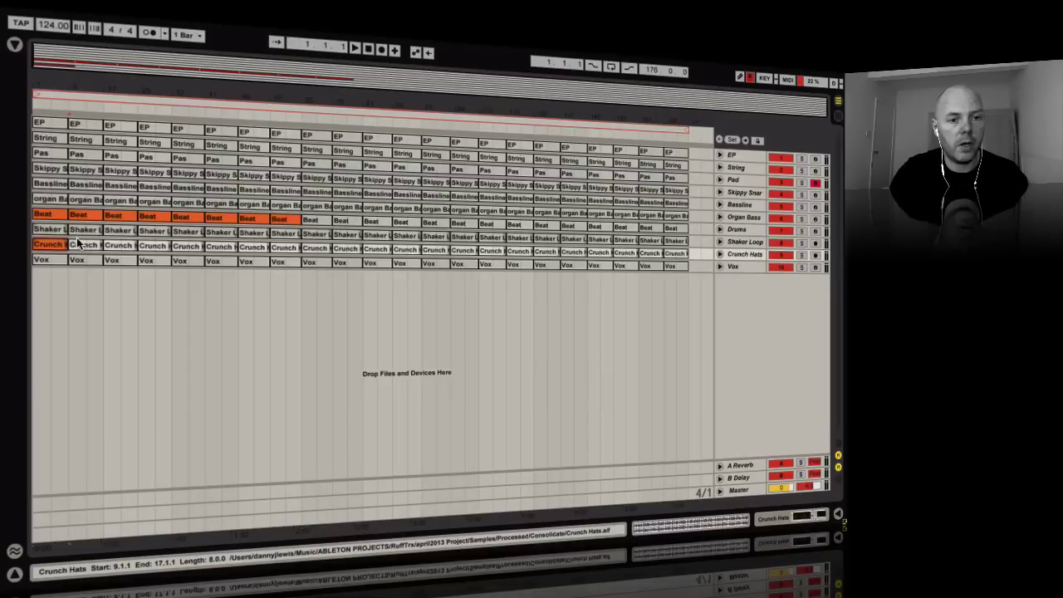
left_click(150, 249, "shift")
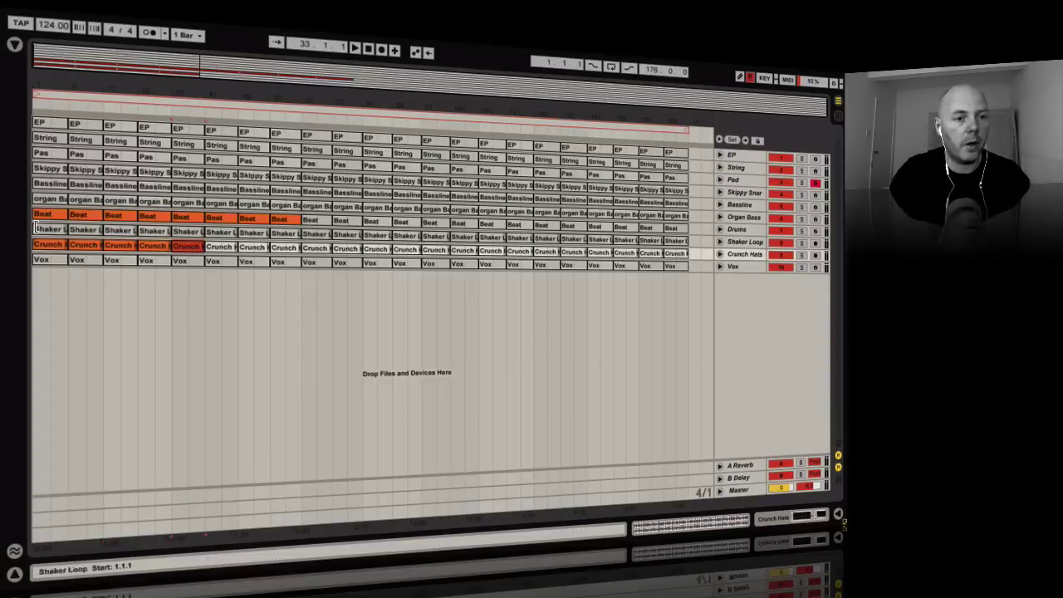
Step: Select the whole arrangement for playback and activate the next several Skippy Snares clips
left_click(70, 98)
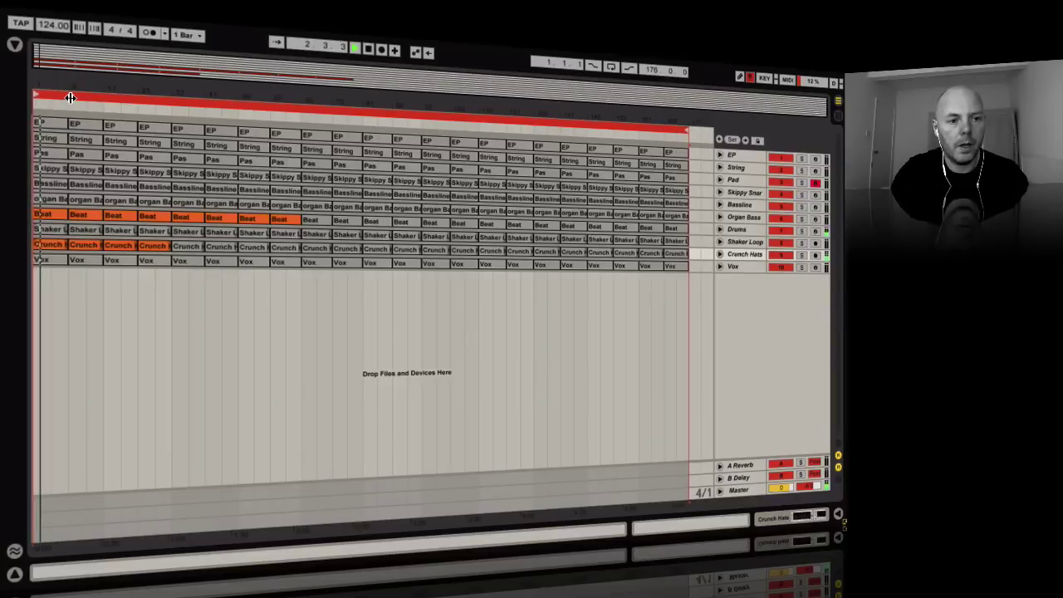
left_click(83, 175)
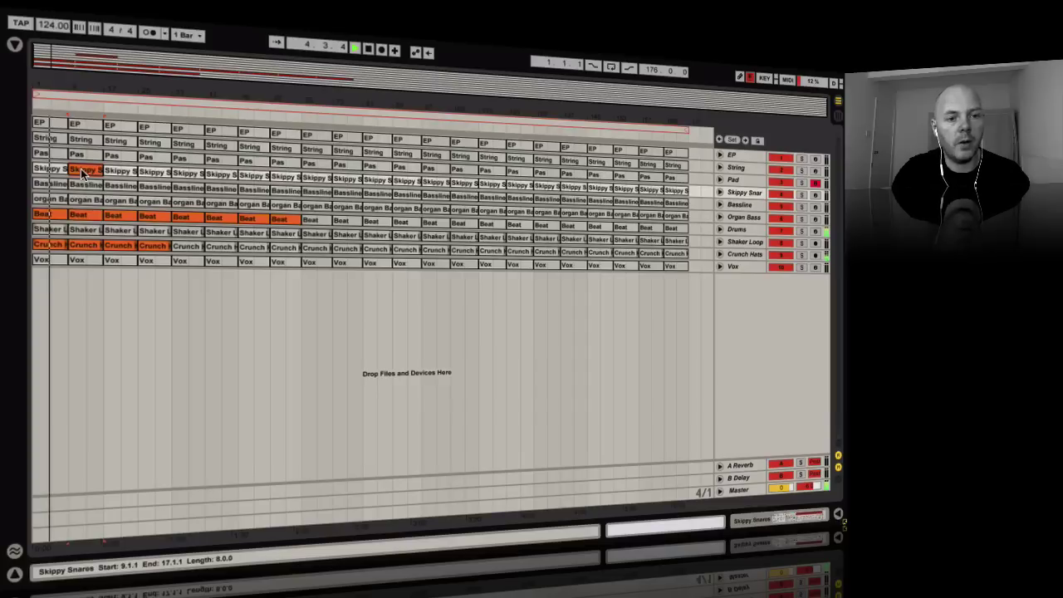
left_click_drag(117, 177, 223, 179)
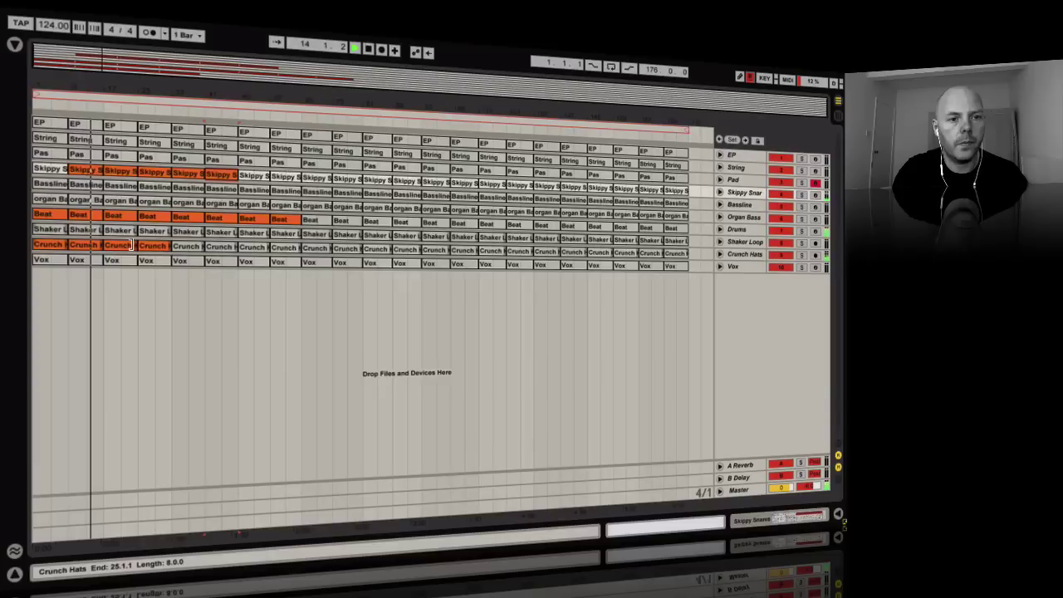
Step: Activate the next Shaker Loop clips and the Crunch Hats and Shaker Loop clips at bar 33
left_click(125, 233)
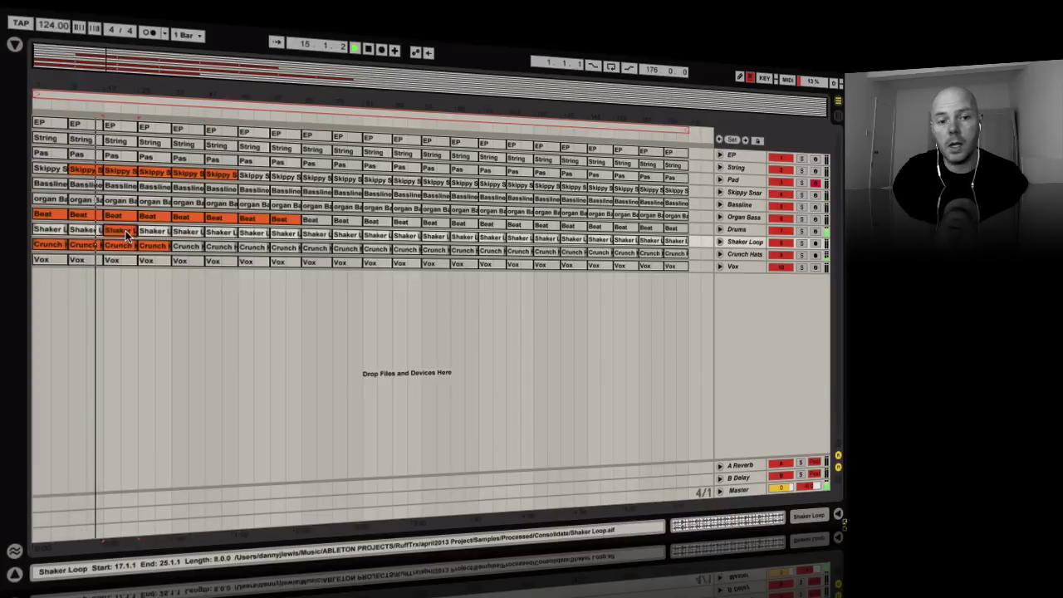
left_click(152, 231)
left_click(386, 236)
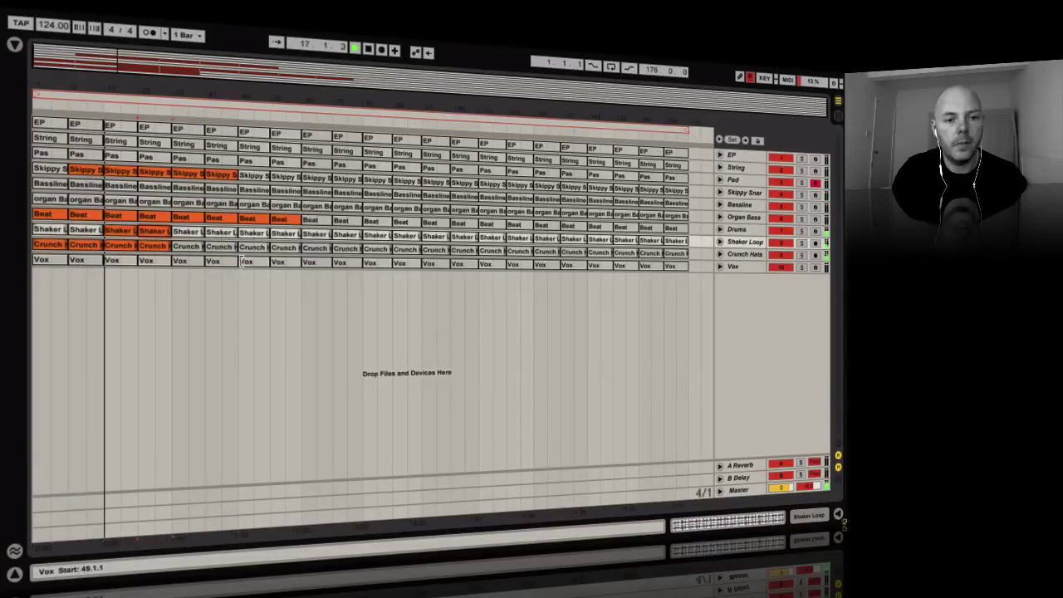
left_click(184, 251)
left_click(188, 232)
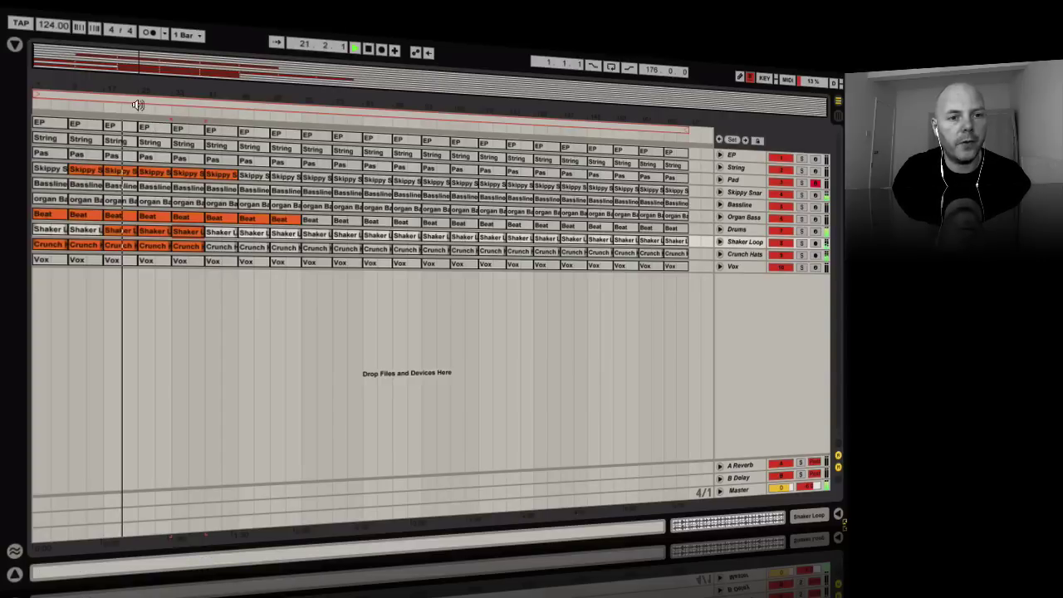
Step: Zoom in around the playhead and activate the Bassline clips in four blocks
left_click_drag(138, 93, 138, 184)
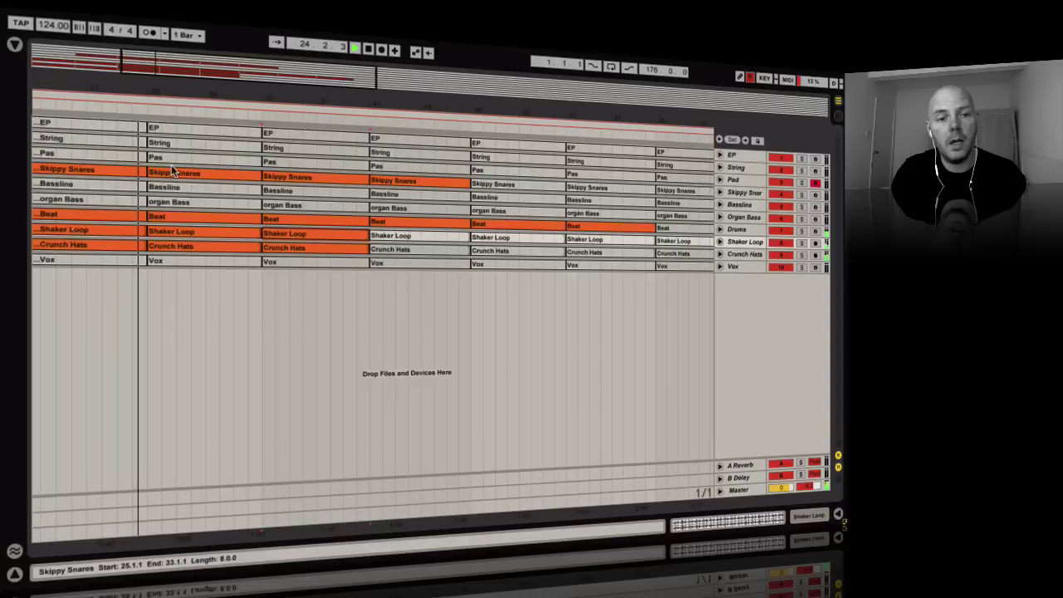
left_click(173, 184)
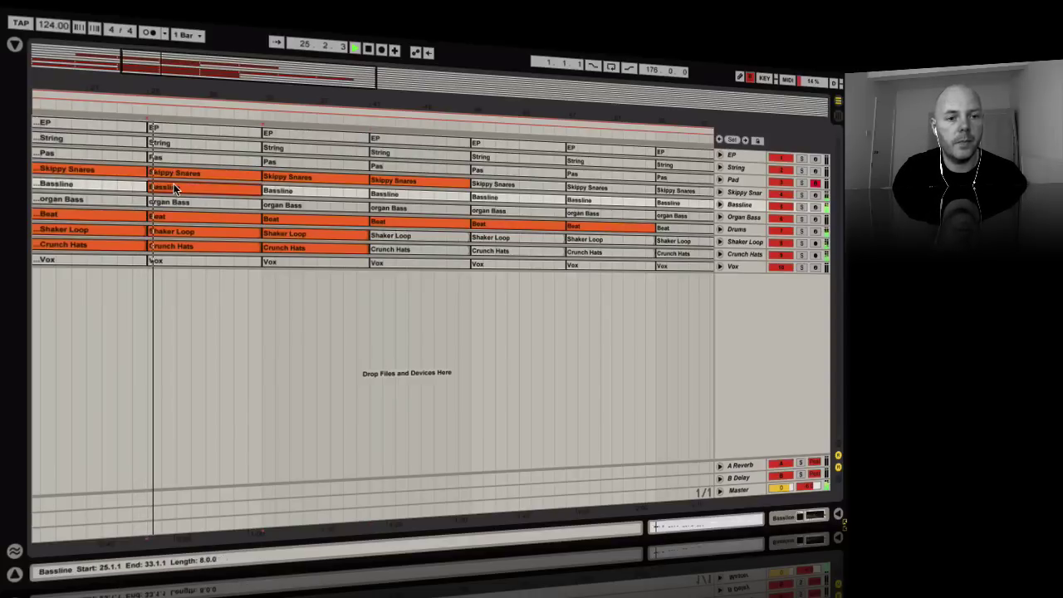
left_click(301, 188)
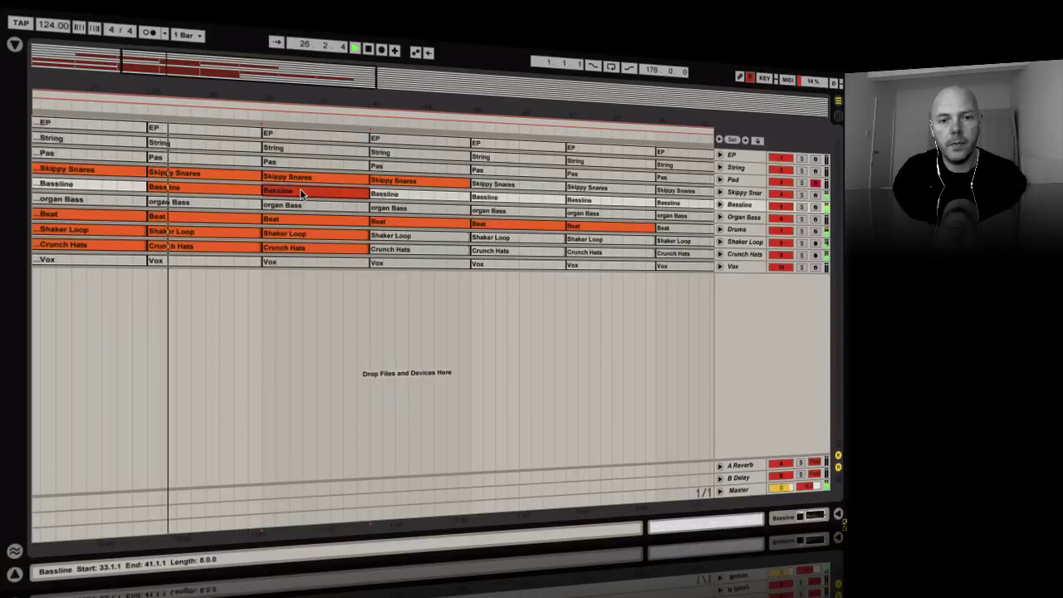
left_click(387, 197)
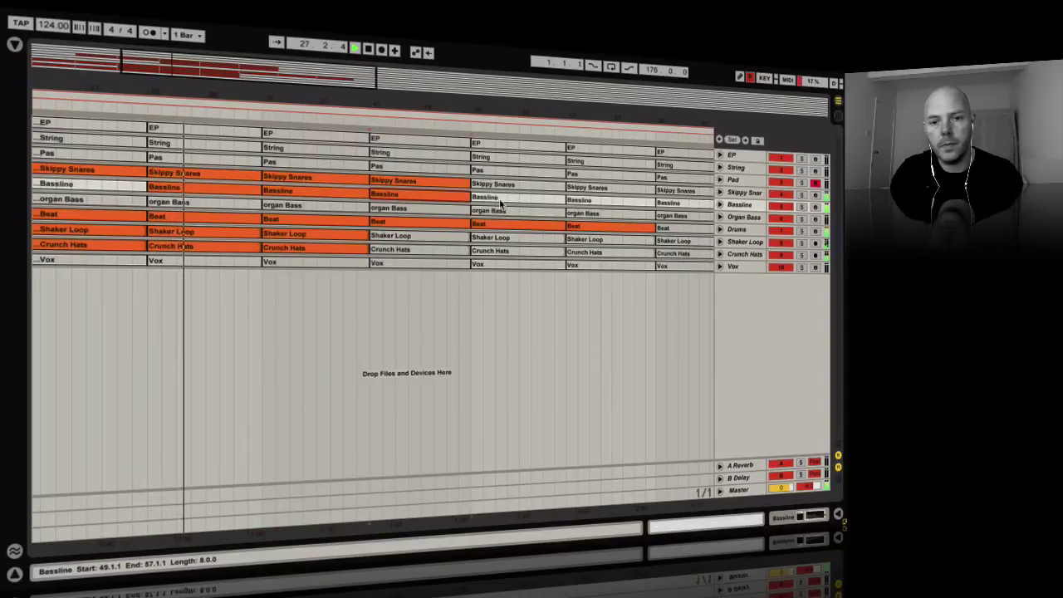
left_click(499, 198)
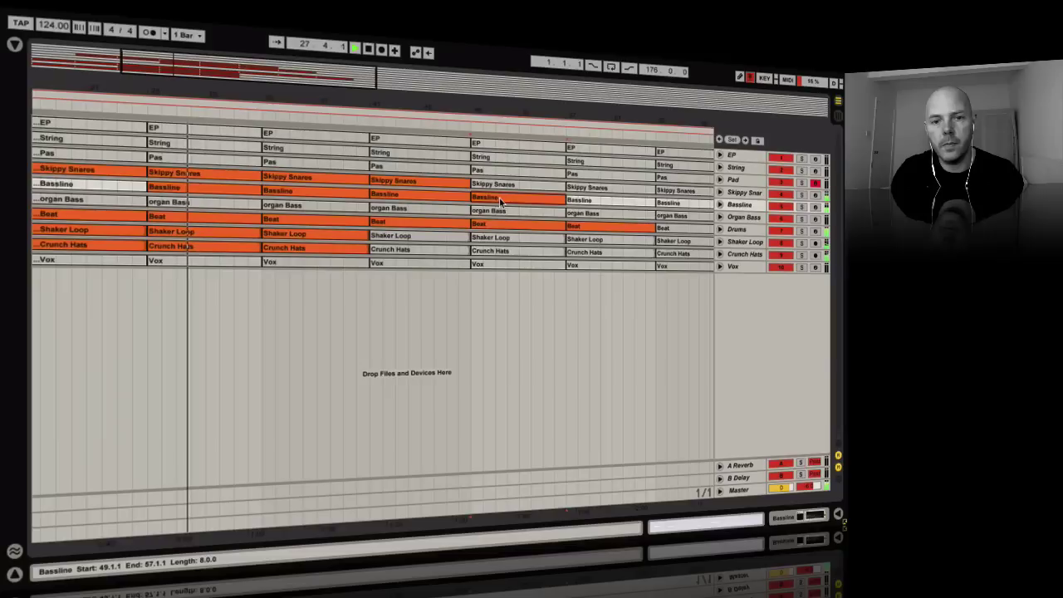
Step: Activate the organ Bass clips, plus the third-block Shaker Loop, Crunch Hats and Vox clips
left_click(283, 208)
left_click(382, 210)
left_click(390, 236)
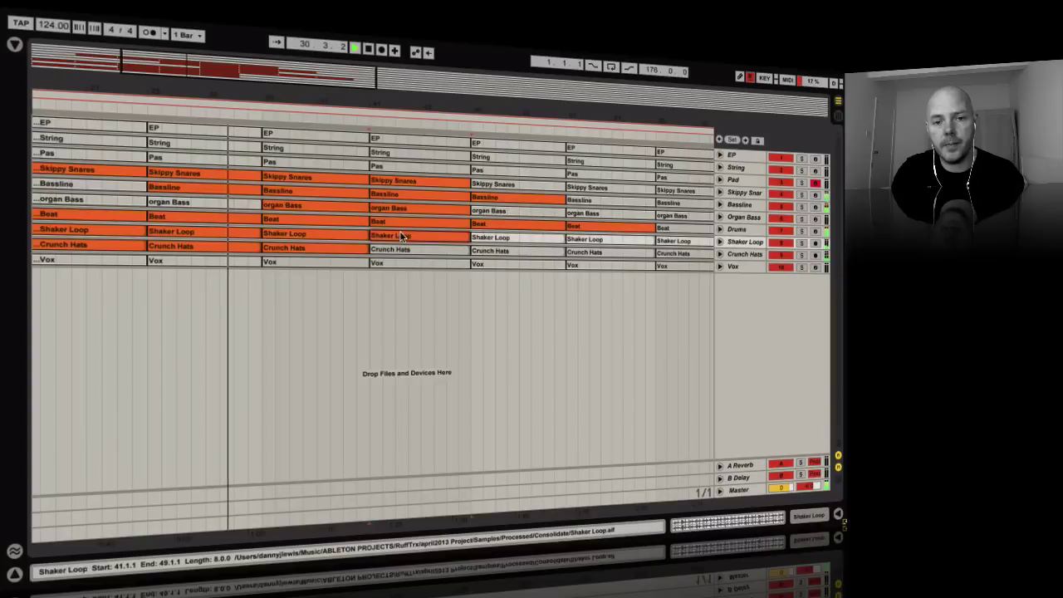
left_click(403, 253)
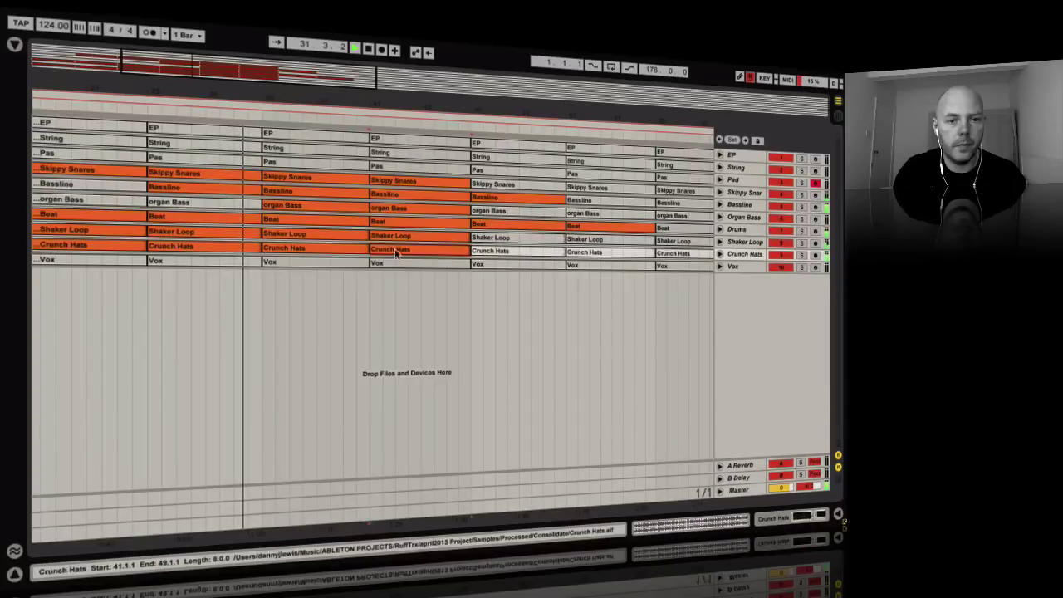
left_click(297, 263)
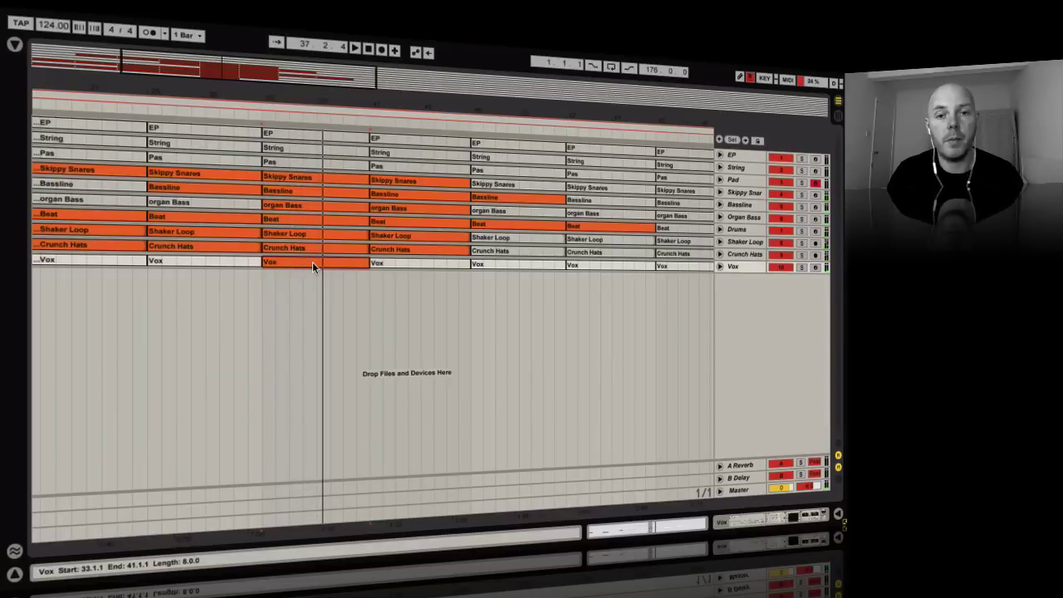
Step: Open the Vox clip and delete all the lower-row hump notes
double_click(312, 264)
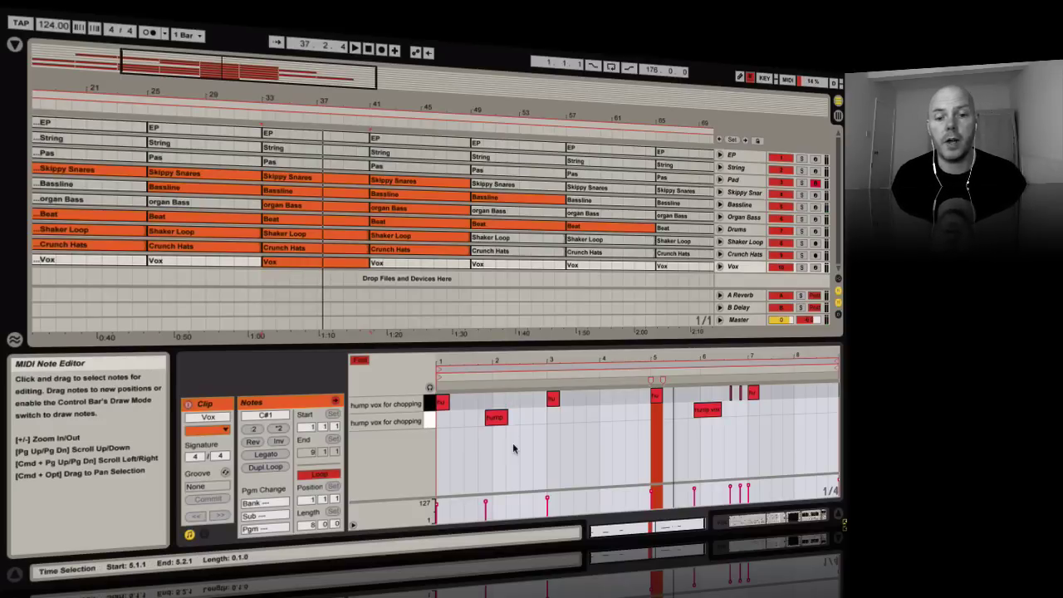
left_click(491, 420)
key("space")
left_click_drag(467, 428, 772, 406)
key("Delete")
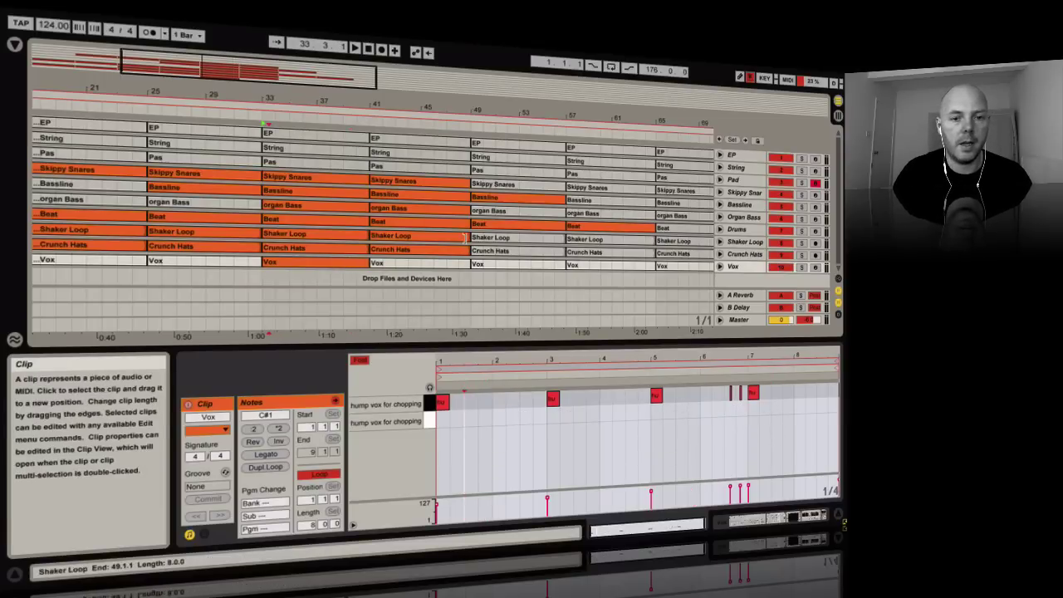
Step: Audition from bar 32, remove the two short notes near the clip end, then view the bar 41 Vox clip
left_click(254, 112)
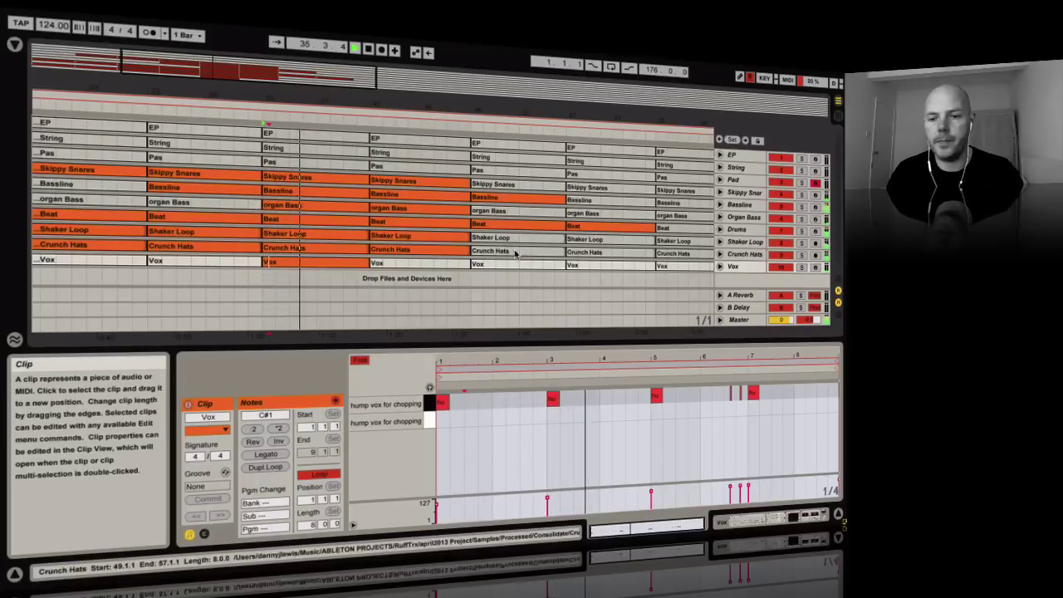
left_click(730, 392)
left_click(741, 392)
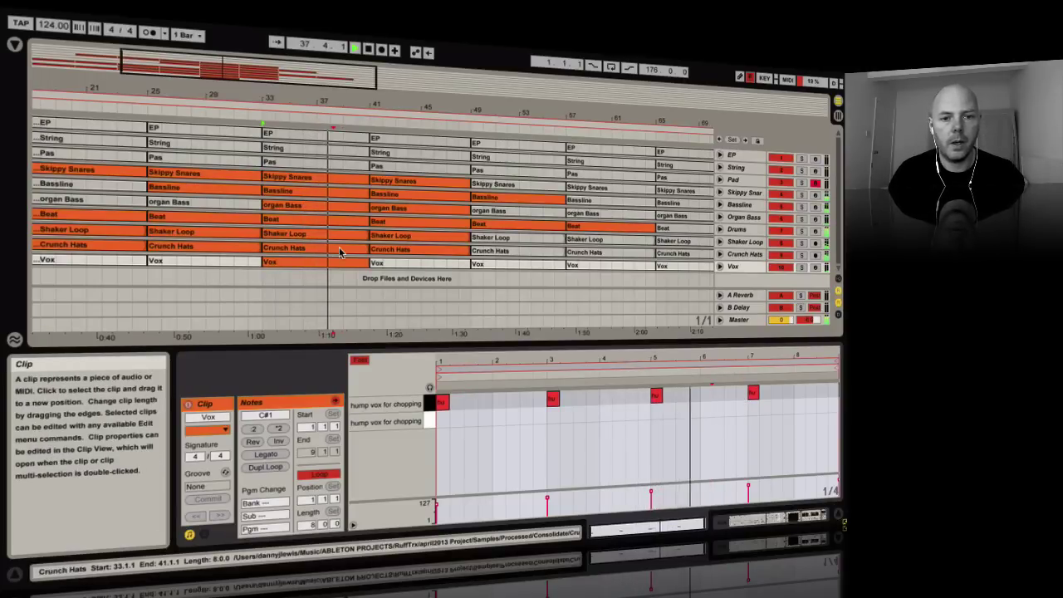
left_click(397, 264)
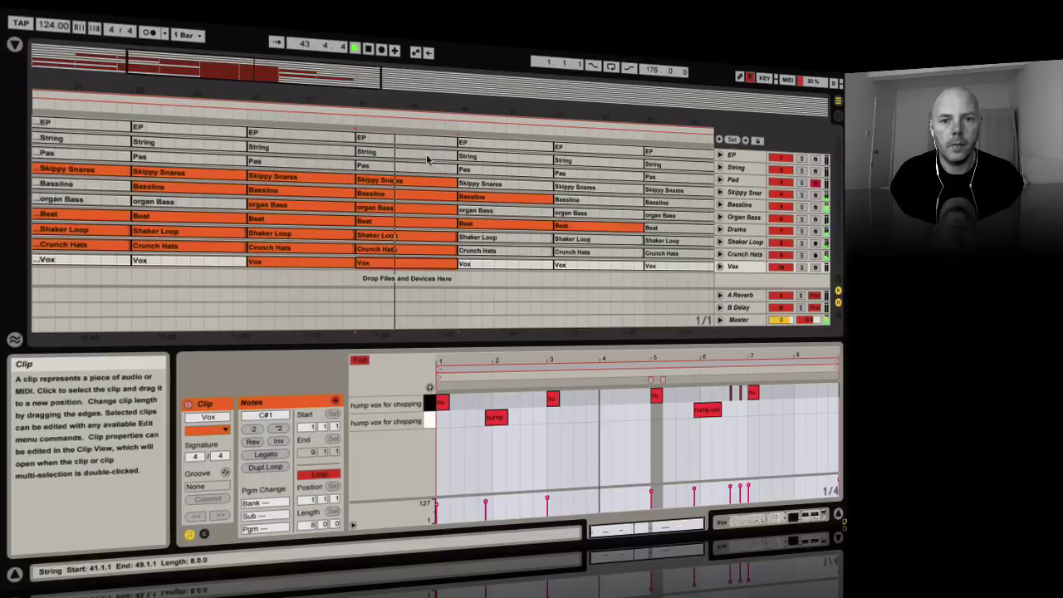
Step: Review the Bassline, EP and Beat clips around the bar 49 block
left_click(378, 192)
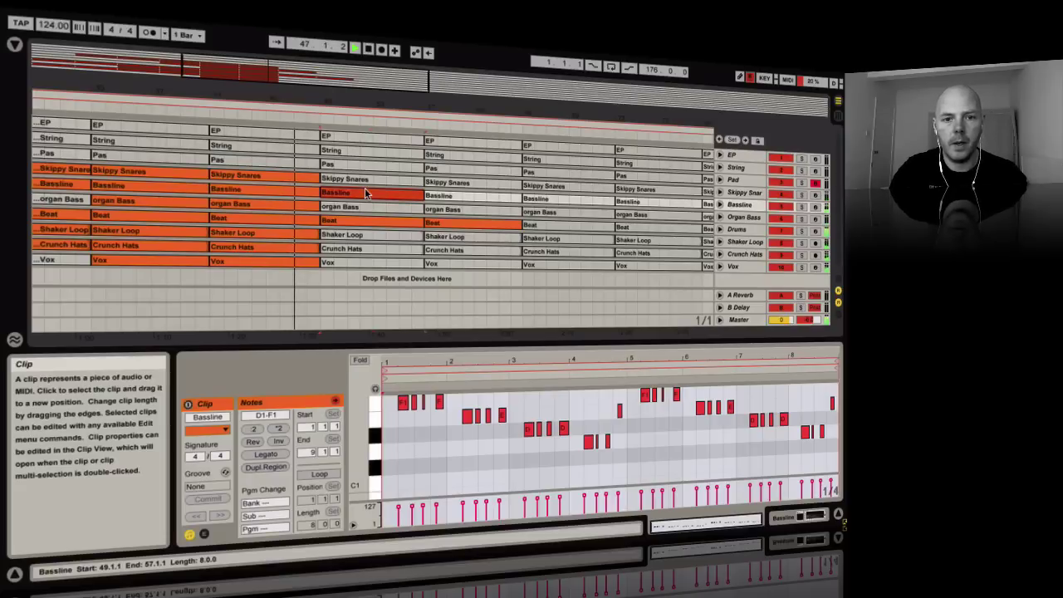
left_click(347, 136)
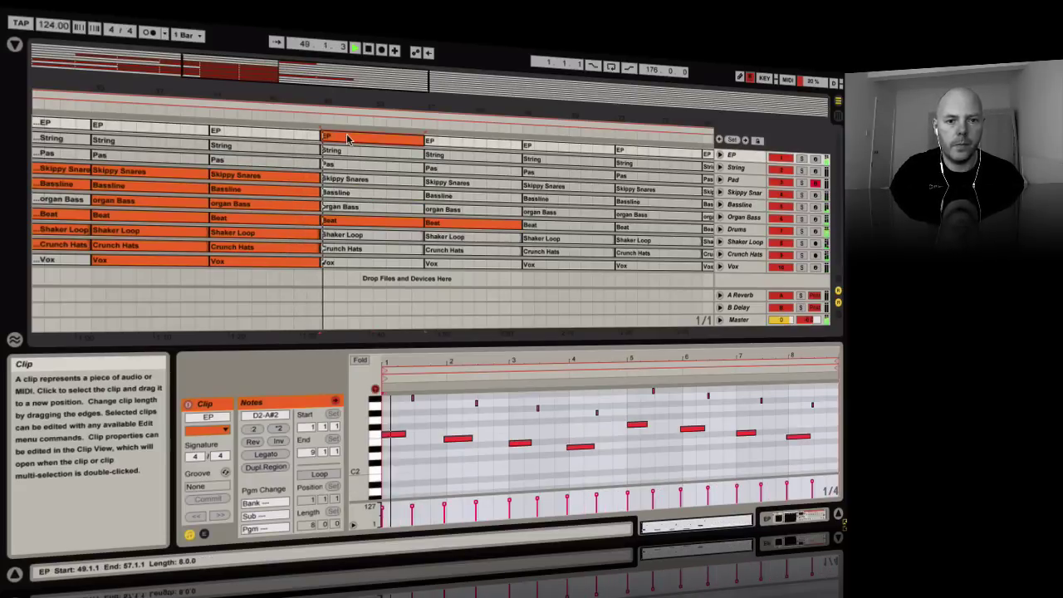
left_click(355, 222)
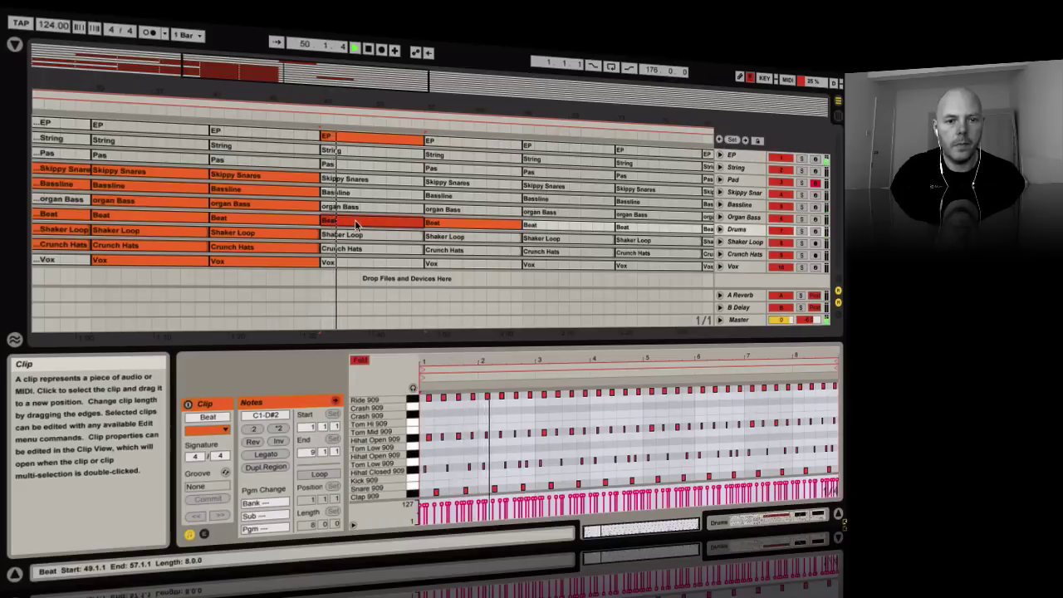
Step: Activate the Shaker Loop, Bassline, organ Bass and Vox clips at bar 49, auditioning from just before
left_click(356, 235)
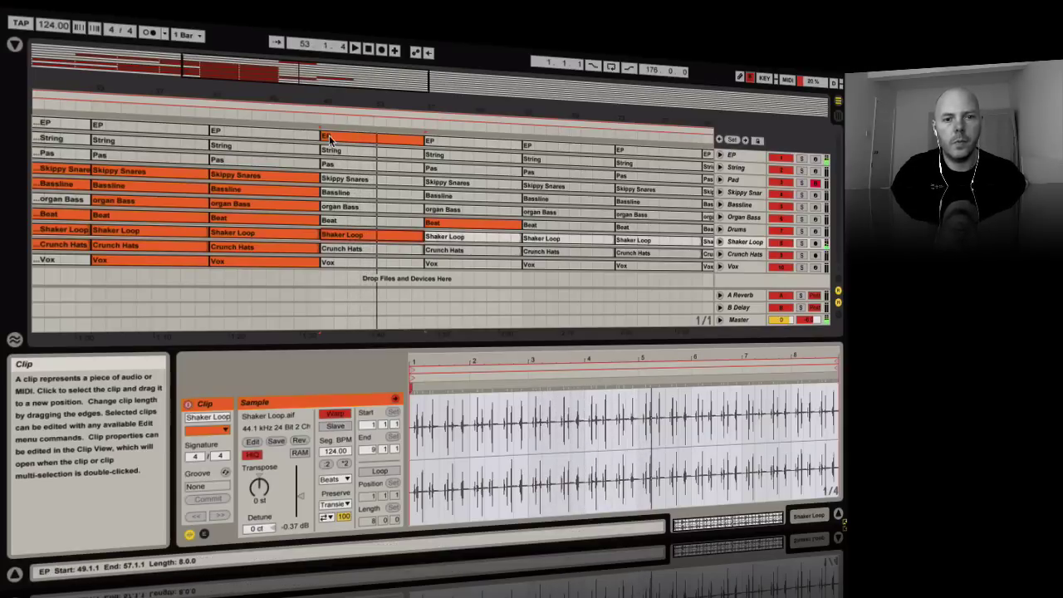
left_click(359, 192)
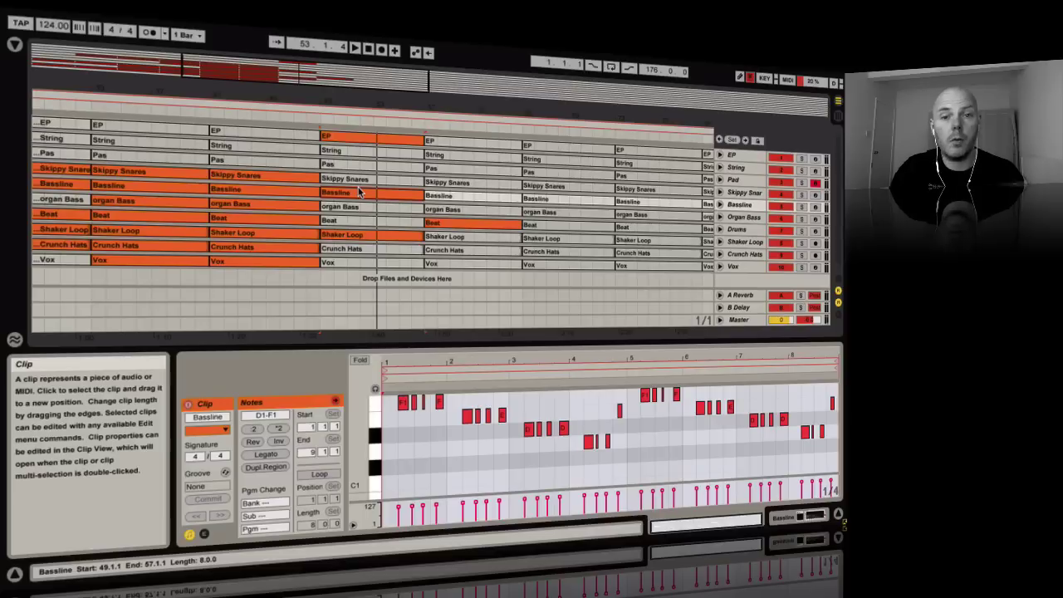
left_click(350, 207)
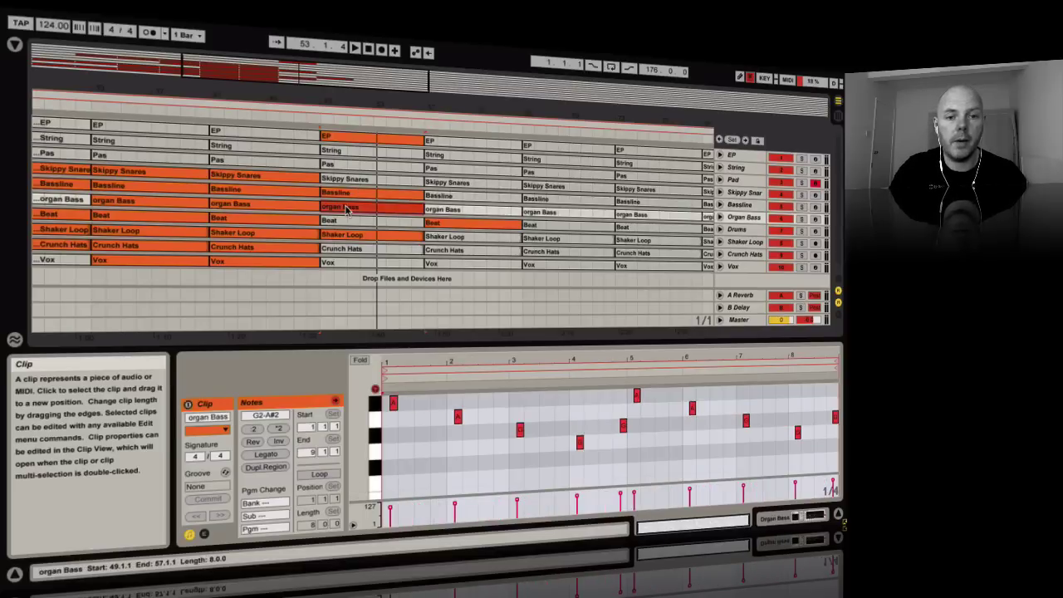
left_click(304, 122)
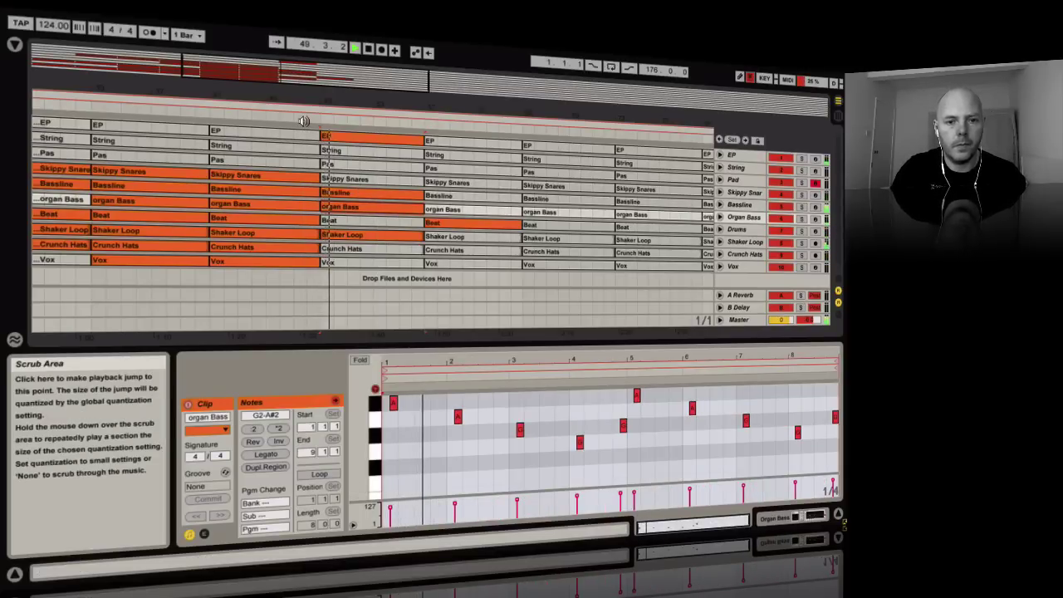
left_click(361, 239)
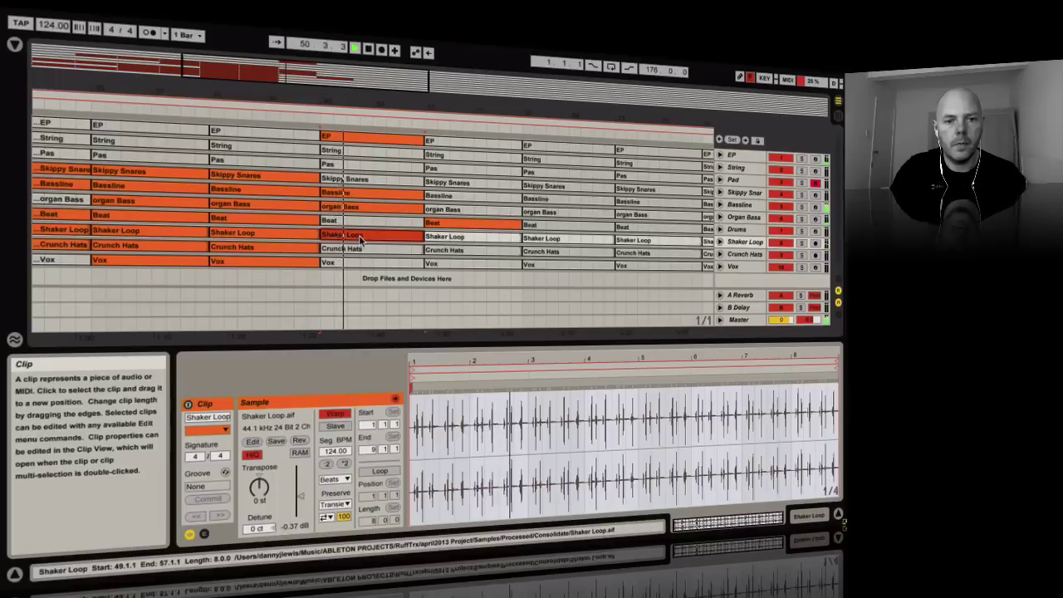
left_click(359, 264)
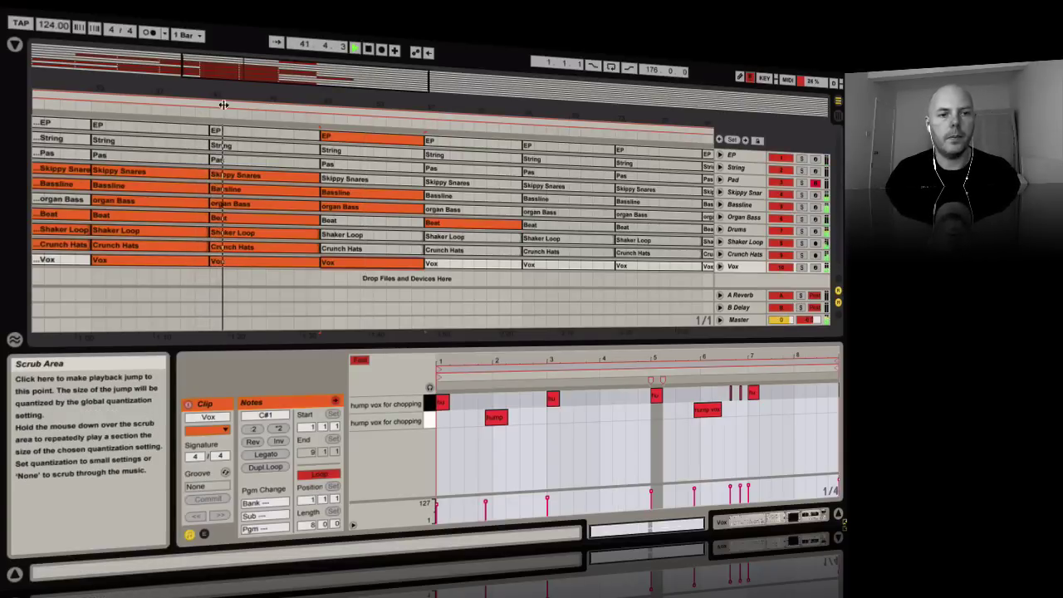
Step: Zoom out to the whole arrangement, activate the String clip at bar 41, and replay
left_click_drag(214, 104, 214, 97)
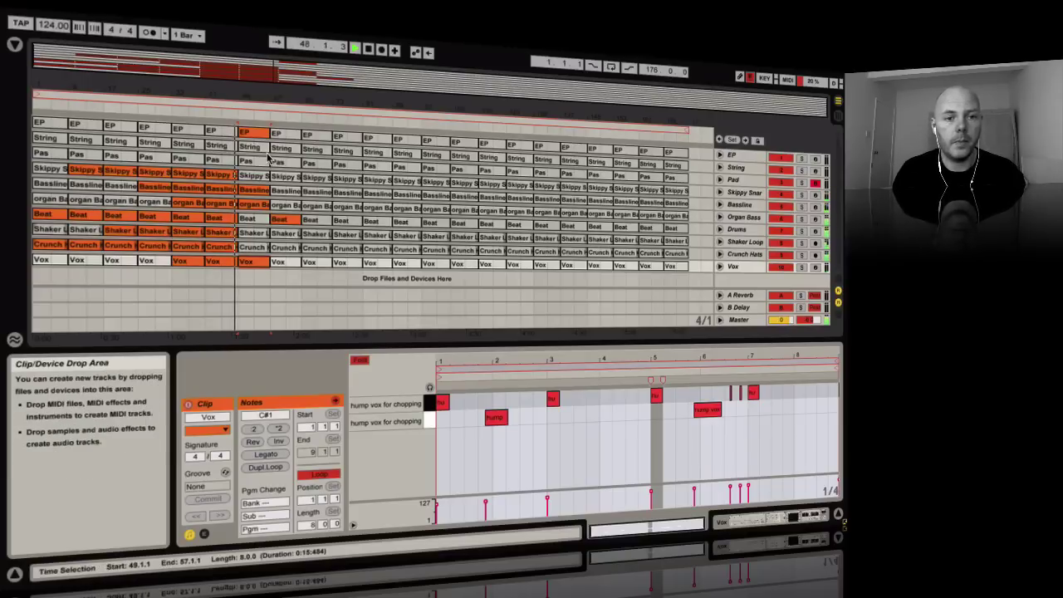
left_click(221, 147)
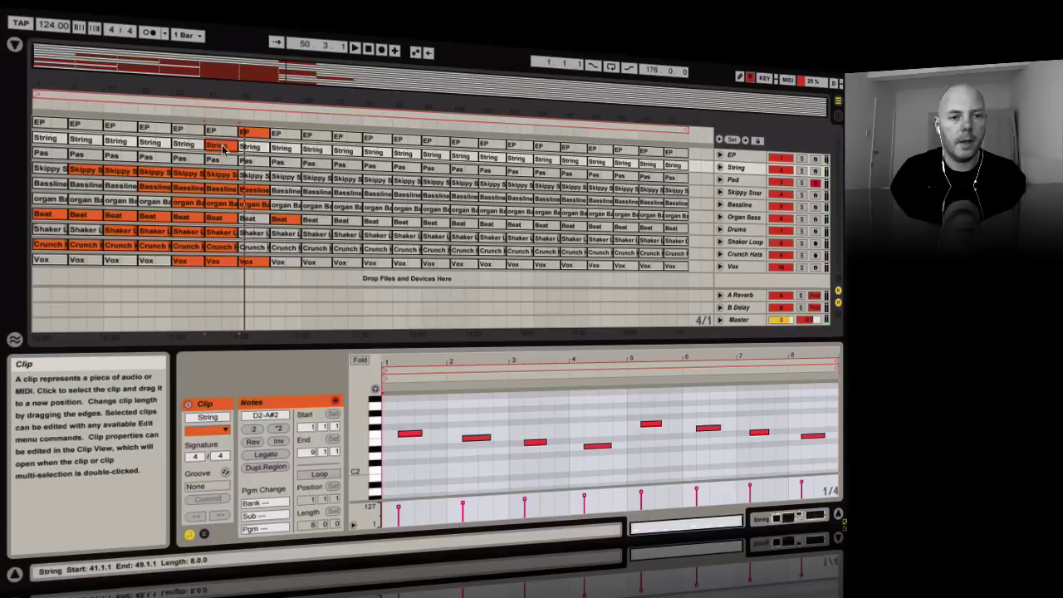
left_click(201, 113)
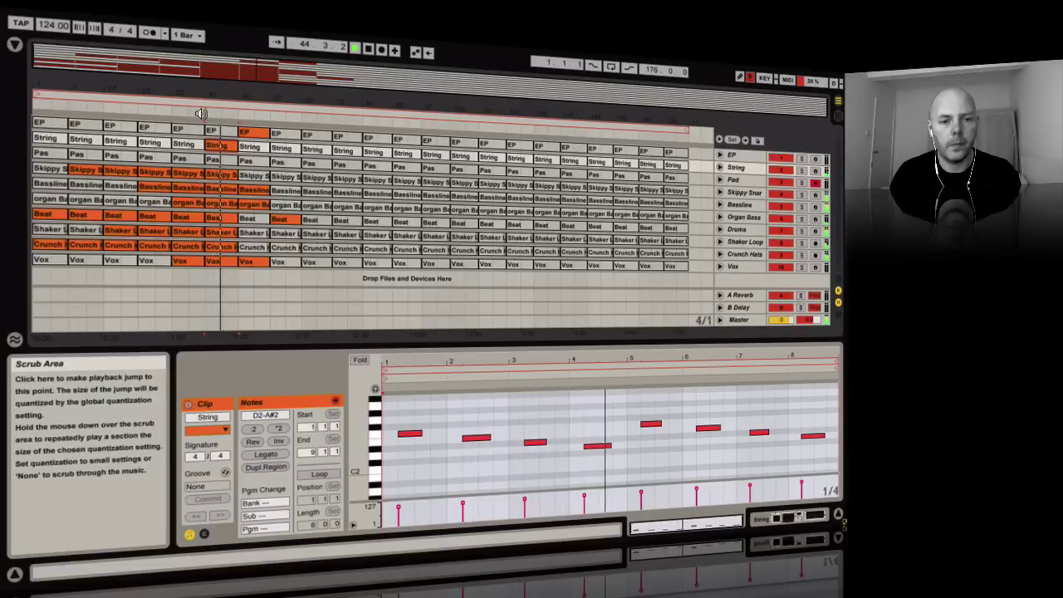
Step: Activate the EP, Bassline, organ Bass and Skippy Snares clips at bar 57
left_click(281, 133)
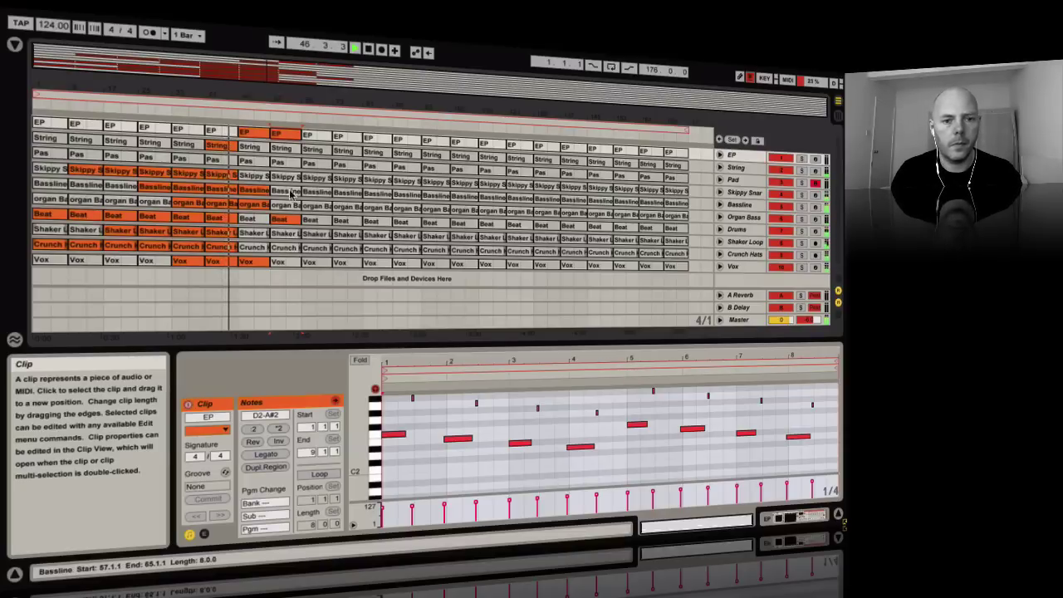
left_click(288, 192)
left_click(290, 206)
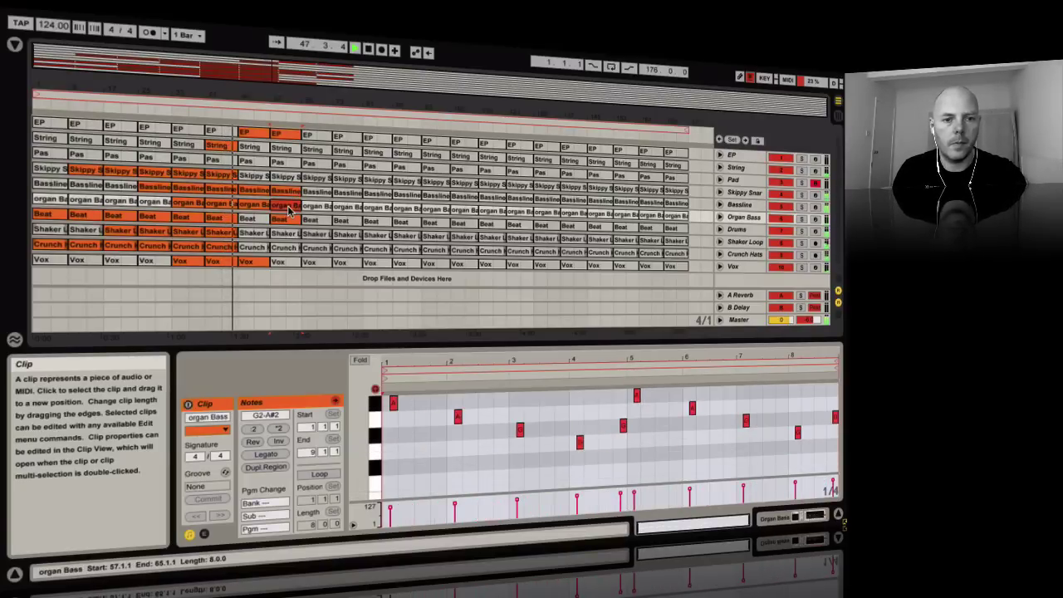
left_click(284, 175)
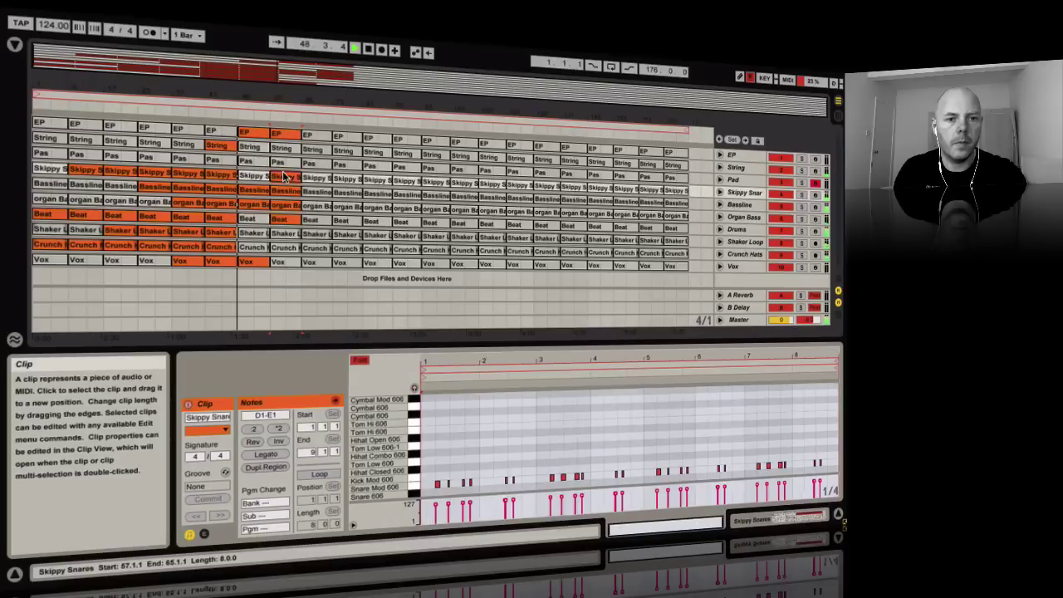
left_click(286, 234)
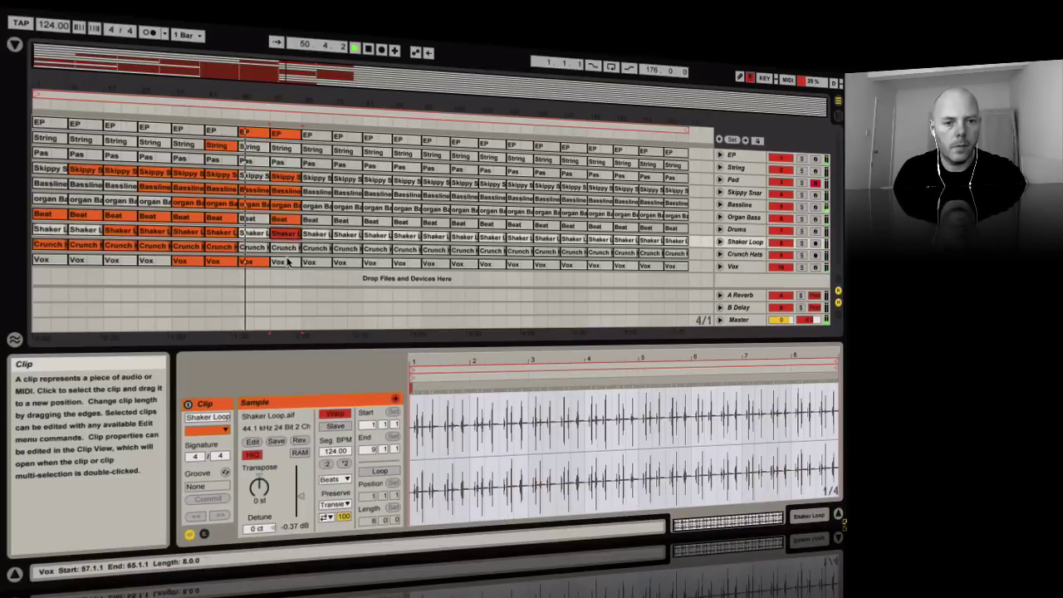
left_click(288, 263)
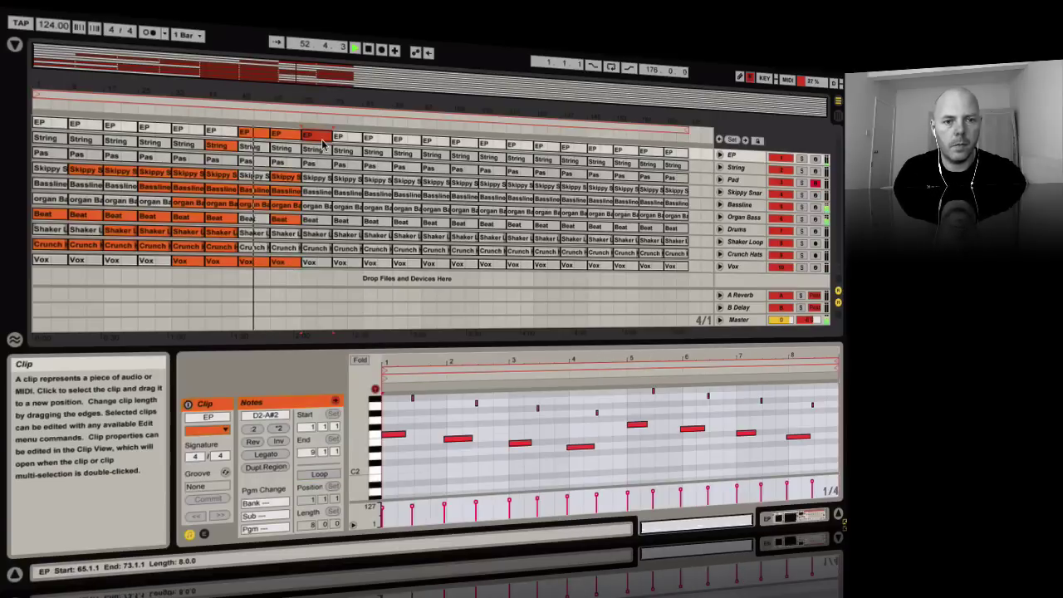
Step: Activate the Skippy Snares, Bassline, organ Bass and Beat clips at bar 65, plus Crunch Hats at bar 57
left_click(318, 177)
left_click(316, 191)
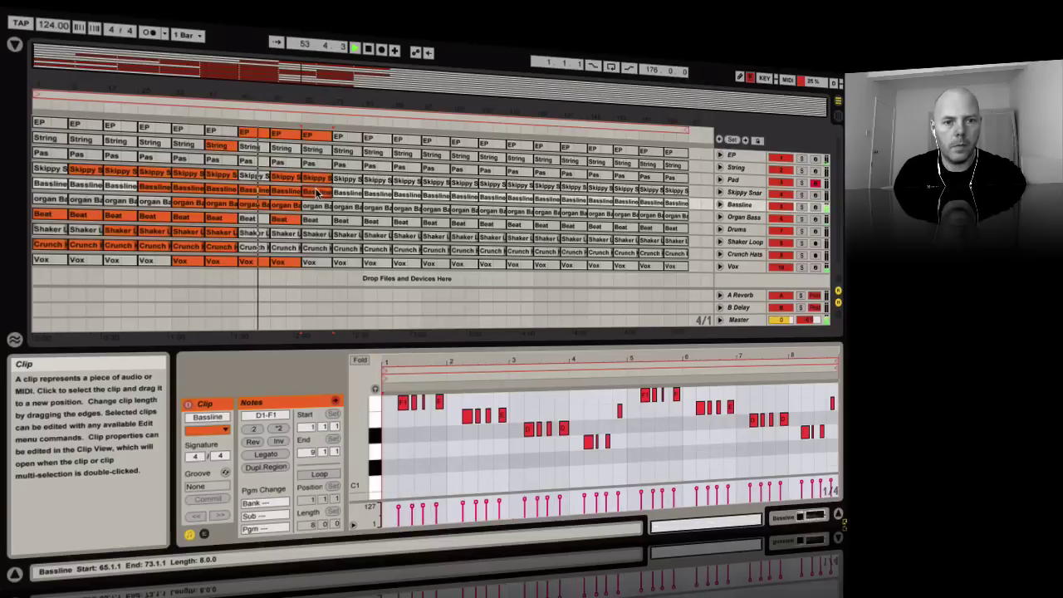
left_click(316, 206)
left_click(315, 220)
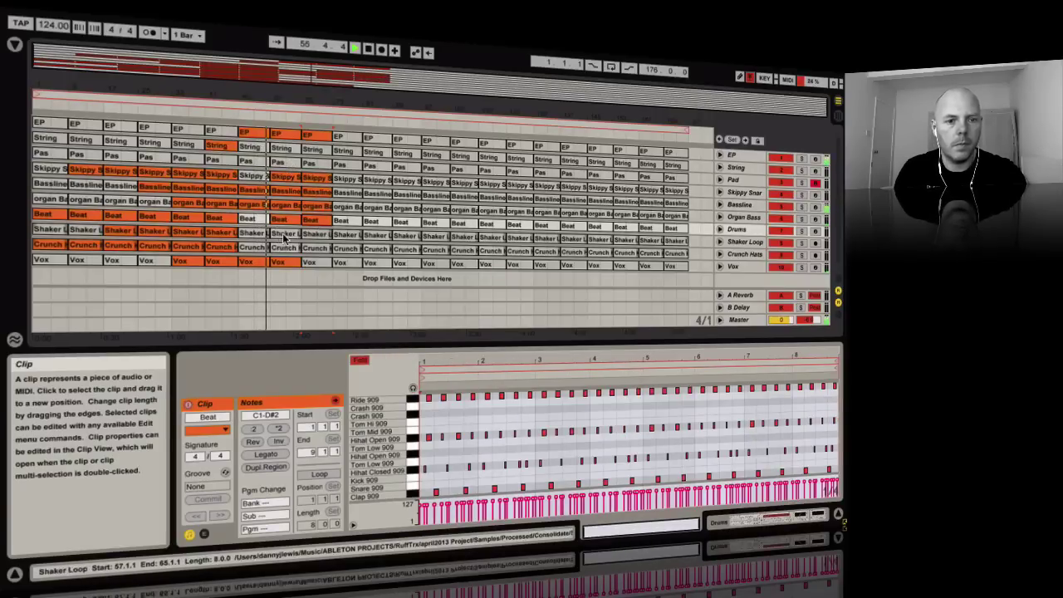
left_click(287, 248)
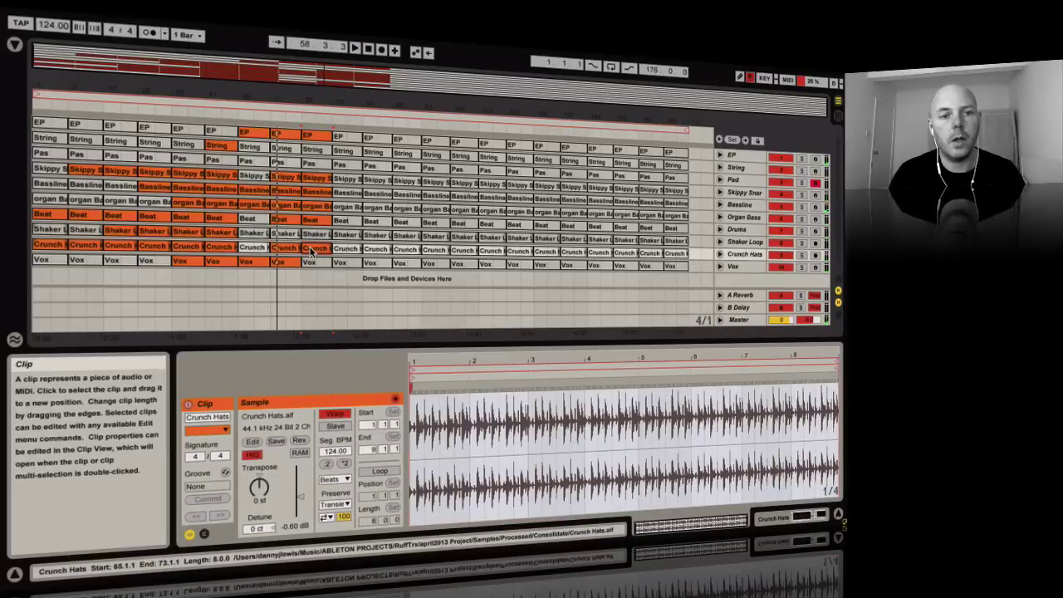
Step: Open the Beat clip at bar 49 and try selecting its upper drum notes
left_click(247, 219)
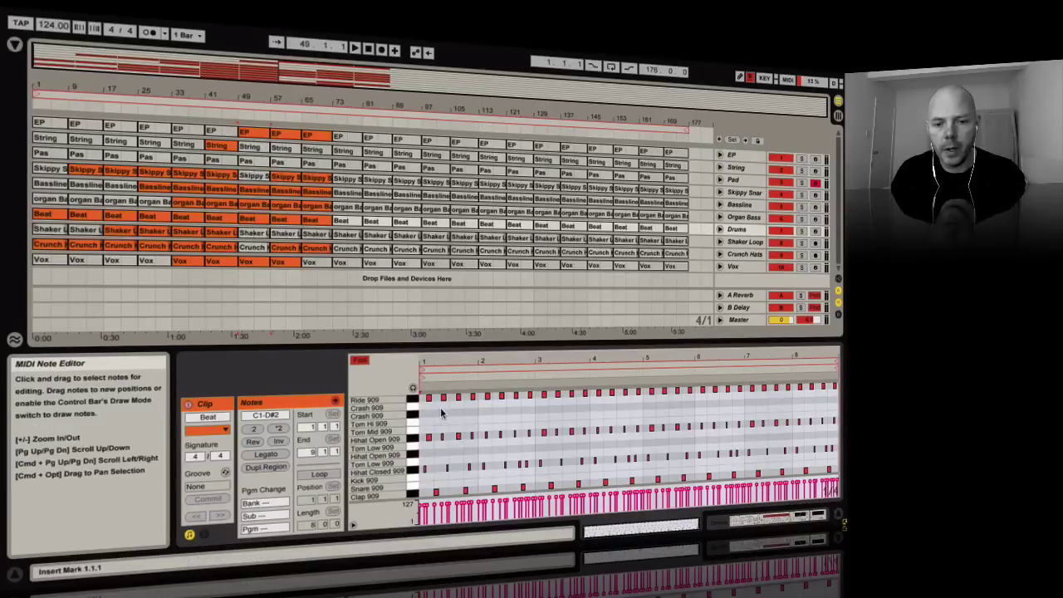
left_click_drag(422, 391, 846, 458)
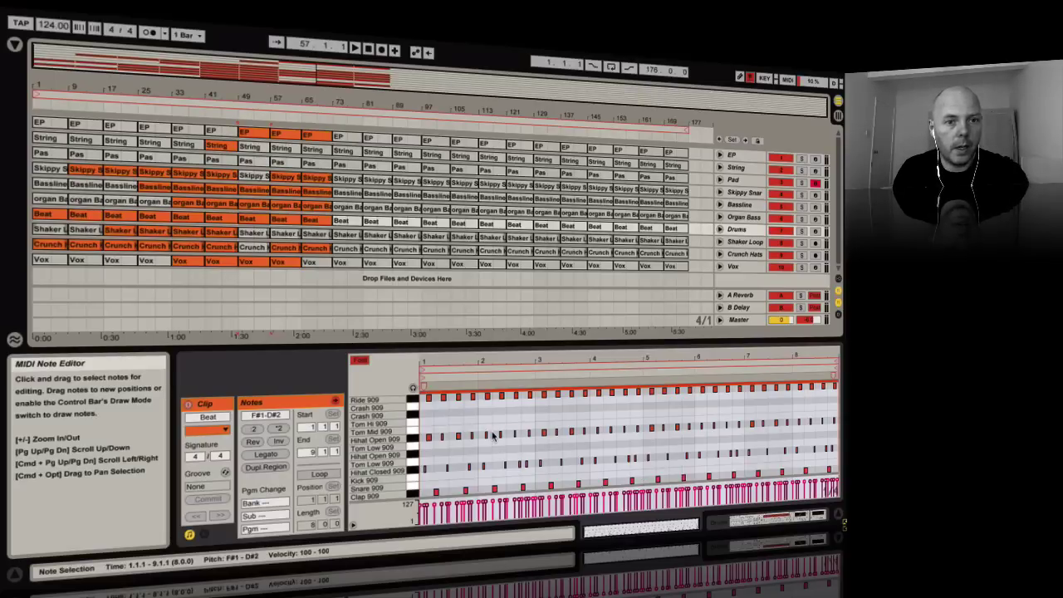
left_click(436, 414)
scroll(438, 417, "down", 3)
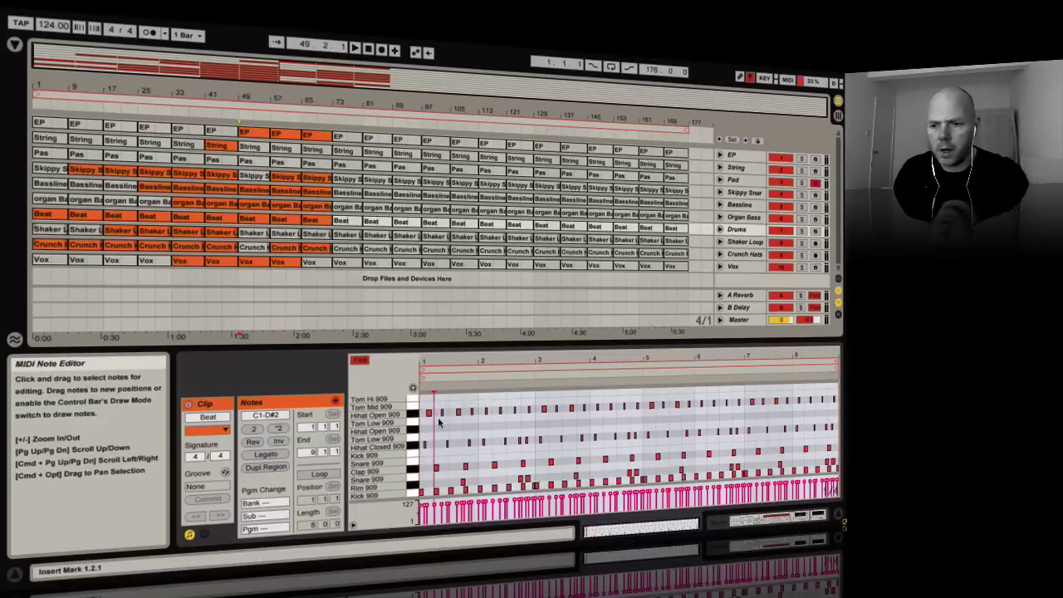
scroll(439, 437, "up", 3)
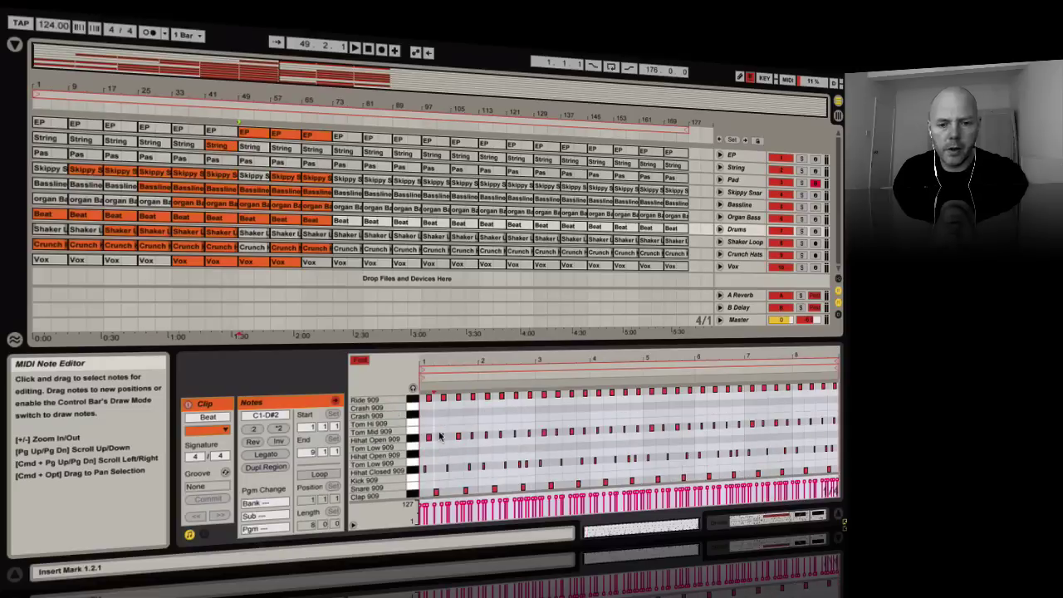
Step: Remove the hi-hat and cymbal notes from F#1 to D#2, then play from bar 48
left_click_drag(420, 388, 841, 465)
left_click(729, 417)
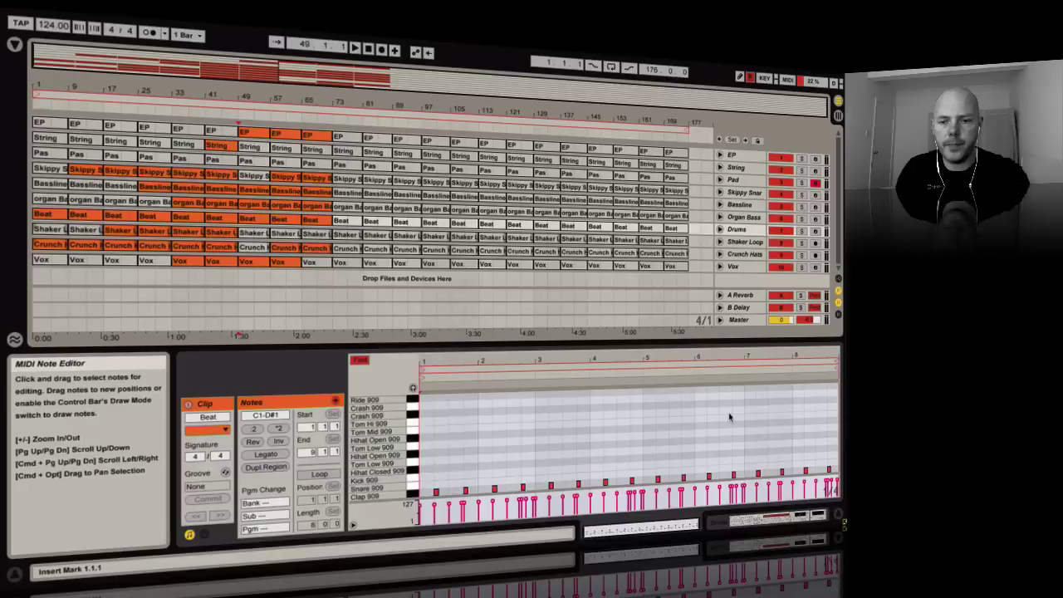
scroll(730, 417, "down", 3)
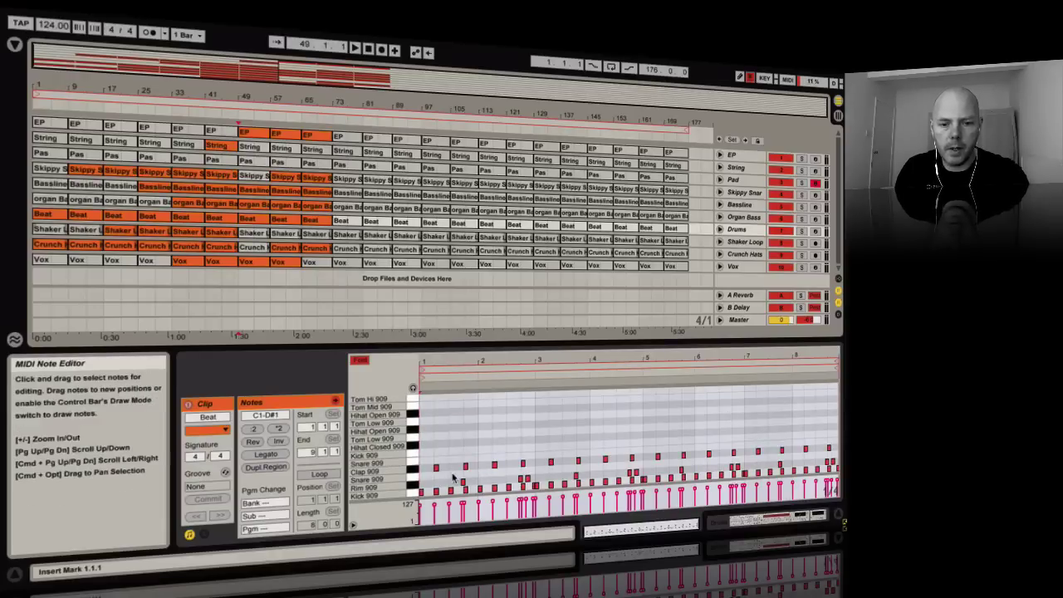
left_click_drag(452, 473, 799, 458)
left_click(449, 432)
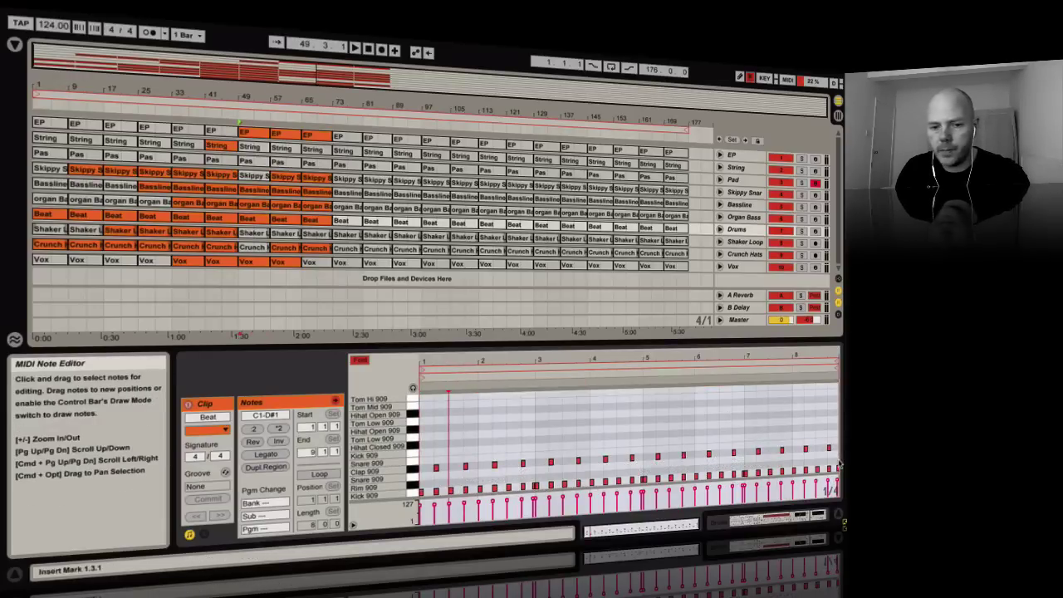
left_click(236, 113)
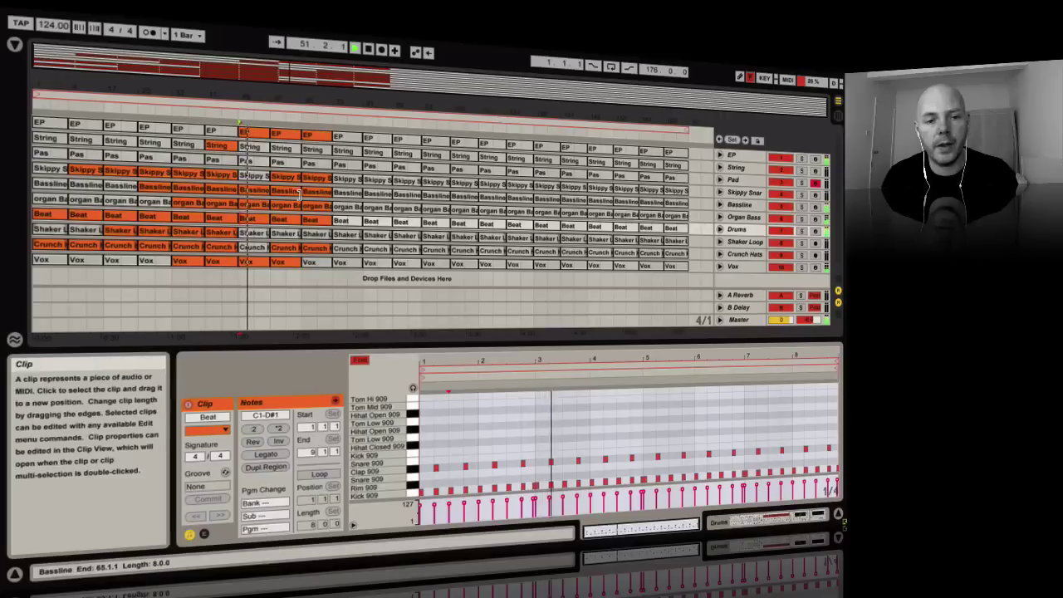
Step: Start the Shaker Loop at bar 53, activate the String clip at bar 57, and replay from bar 45
left_click(254, 235)
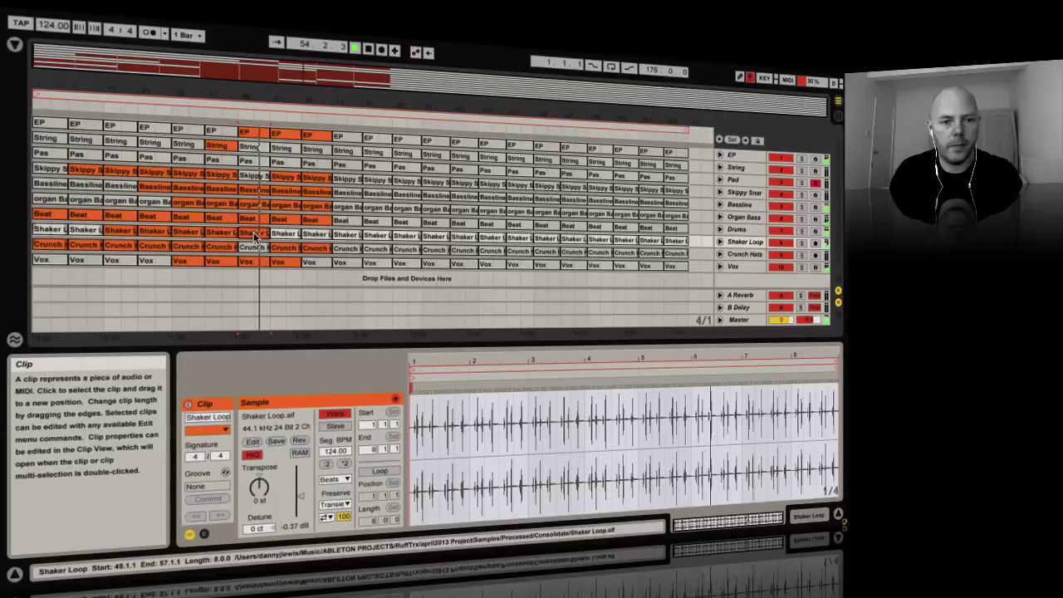
left_click(255, 235)
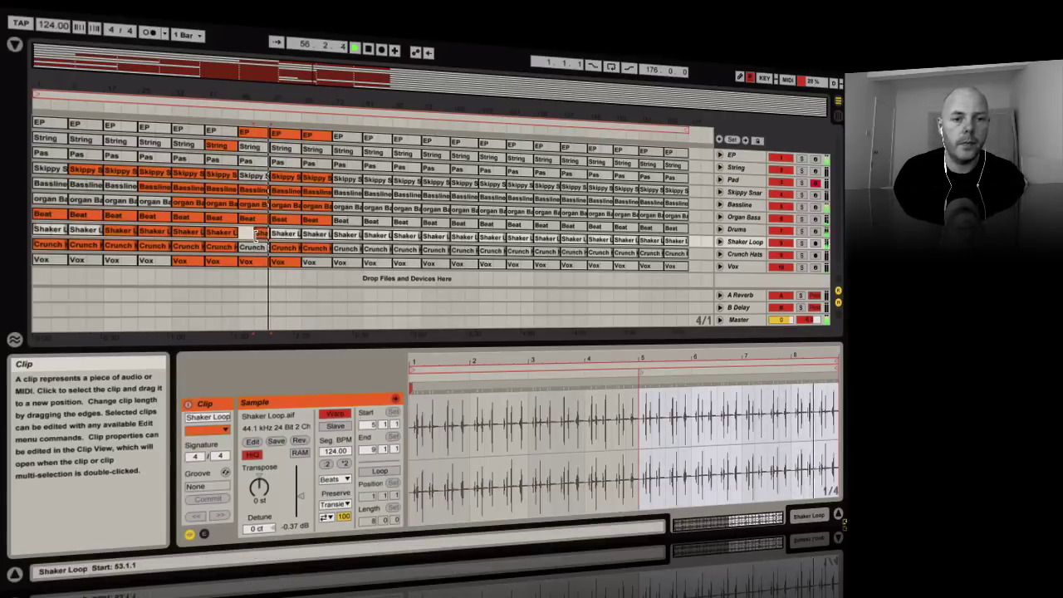
left_click(283, 235)
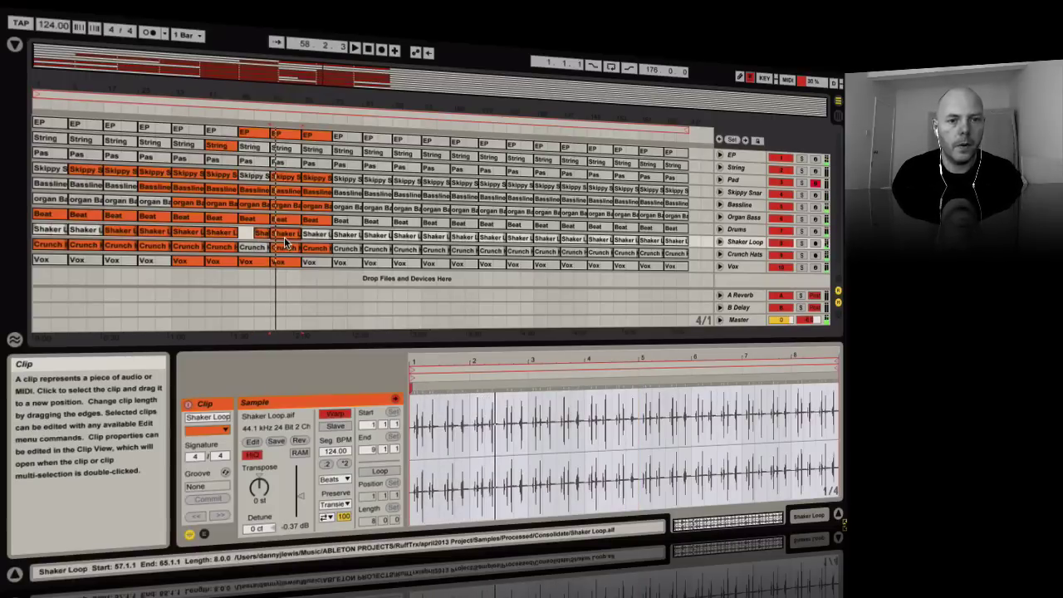
left_click(287, 152)
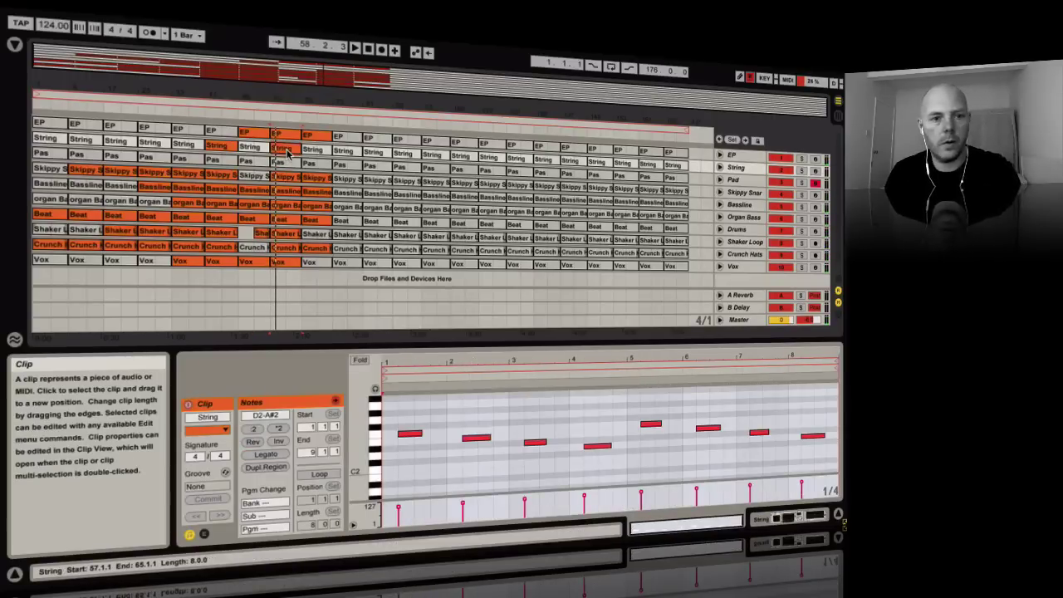
left_click(220, 113)
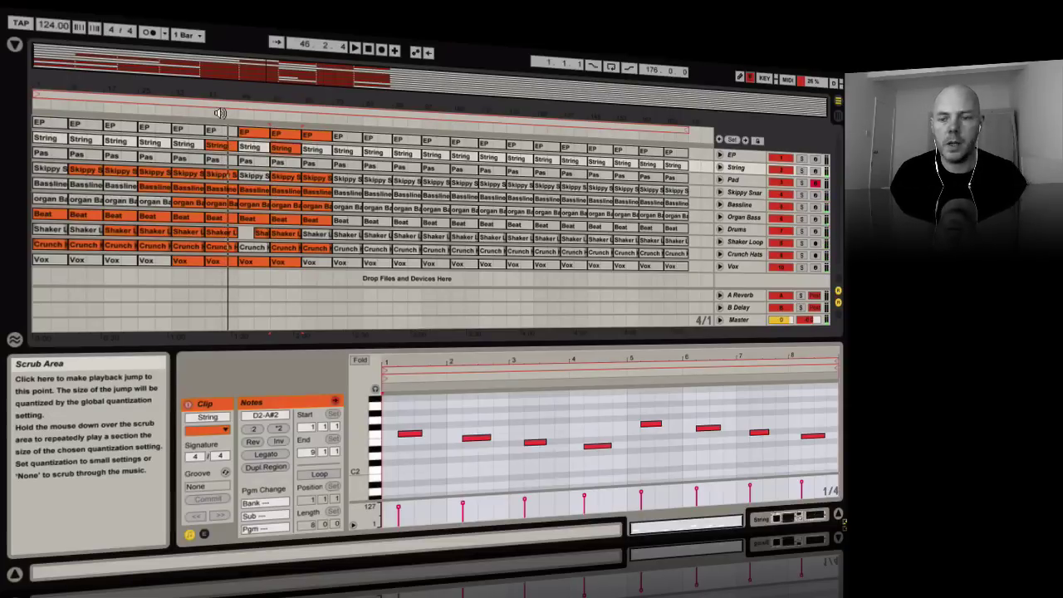
Step: Reveal the Drums rack's individual chains in Session View, then return to the arrangement
key("Tab")
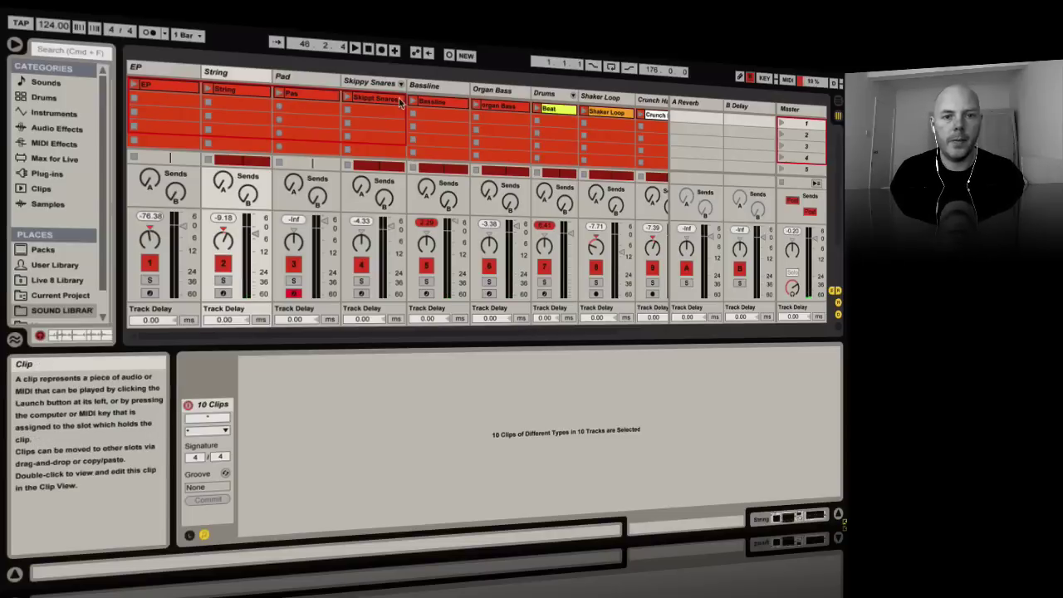
left_click(571, 96)
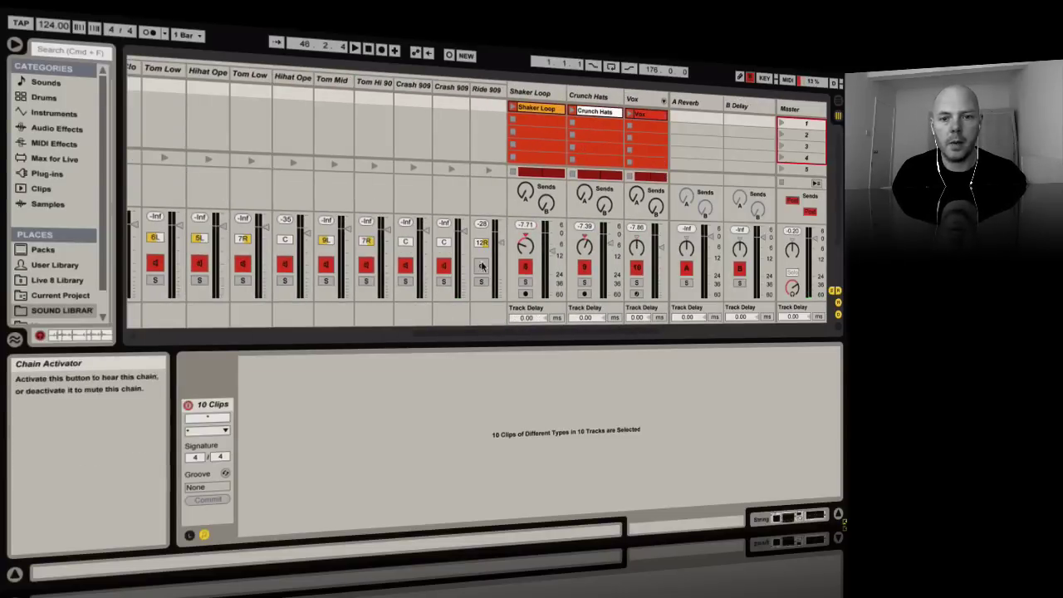
key("Tab")
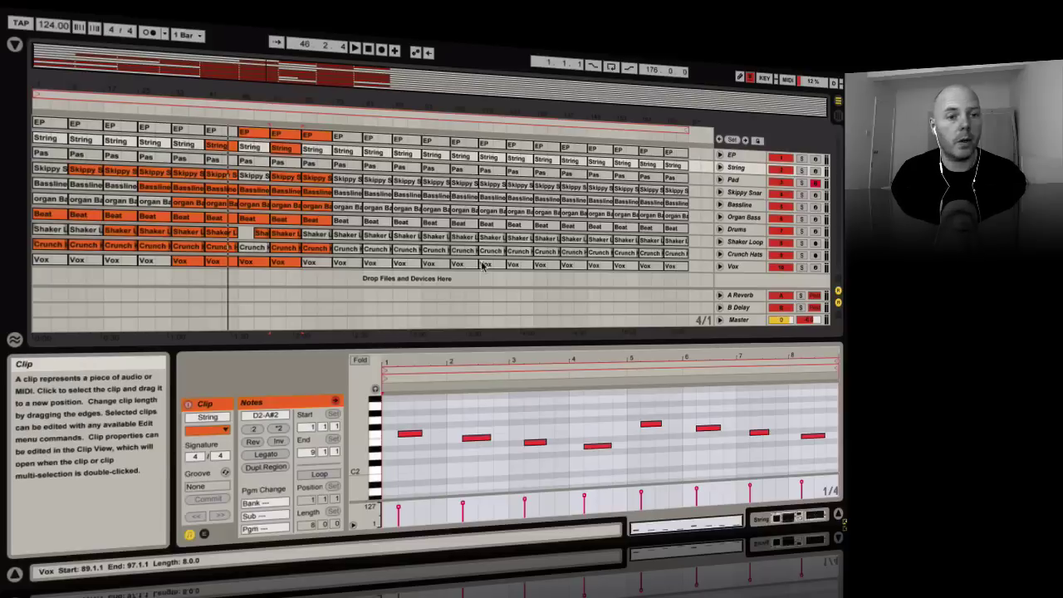
Step: Compare the Beat clips at bars 9, 25 and 41, and select the Ride 909 notes
left_click(158, 218)
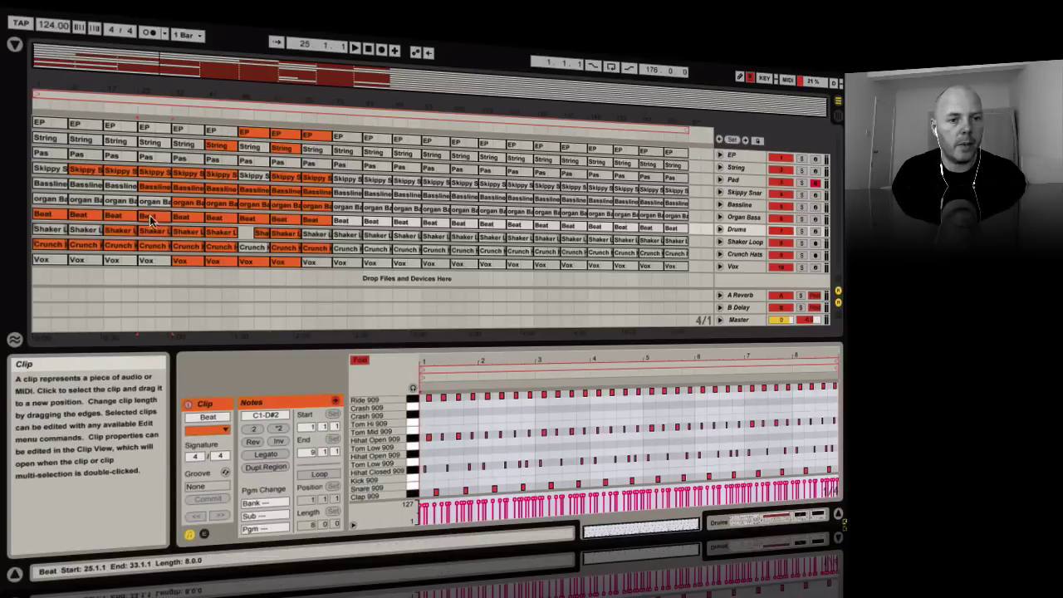
left_click(85, 220)
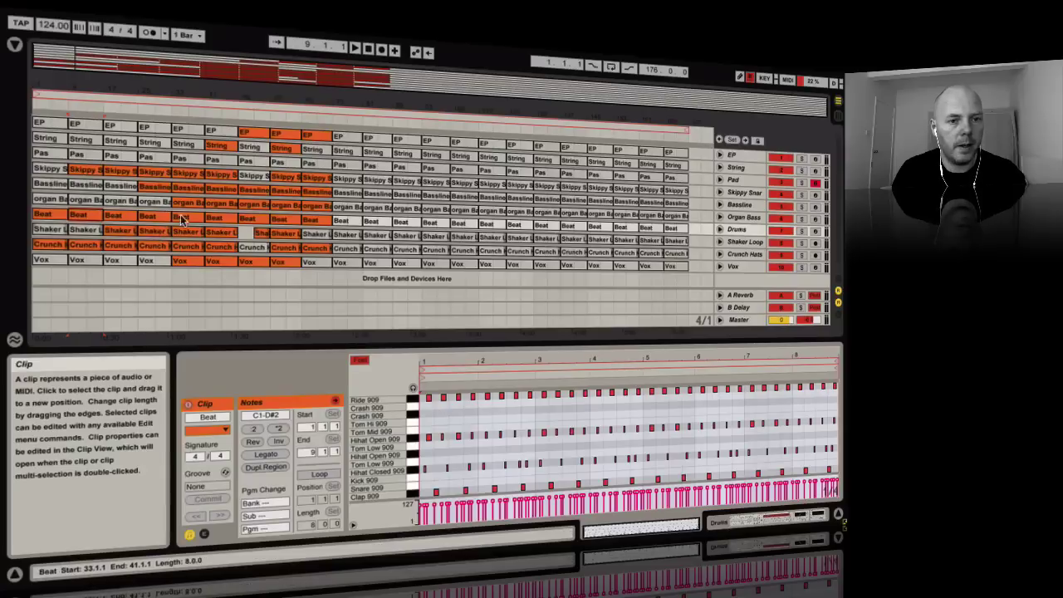
left_click(220, 213)
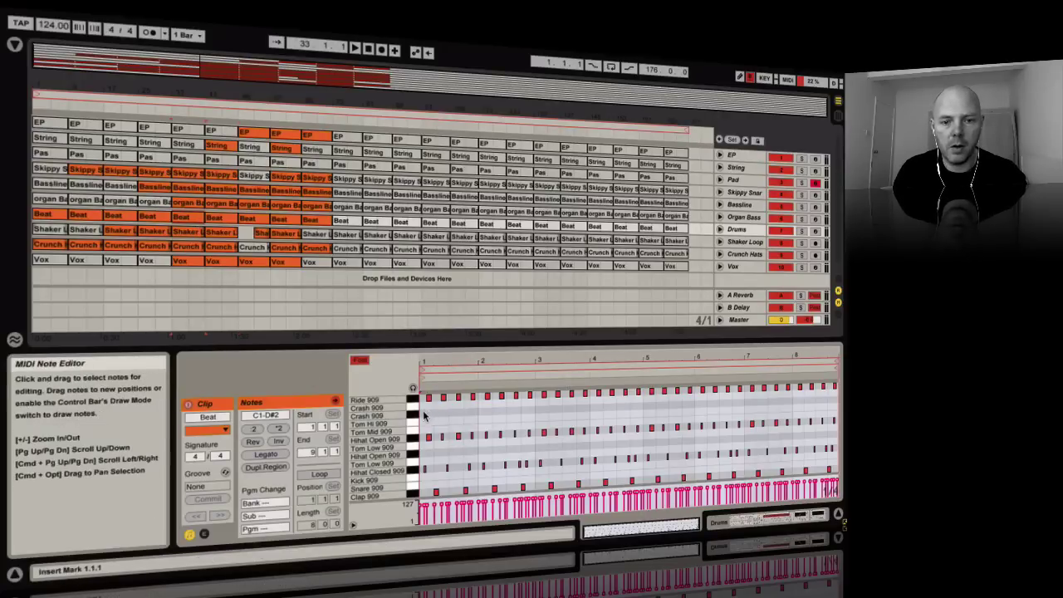
left_click_drag(425, 402, 840, 332)
Step: Delete the Ride 909 notes and compare the Beat clips with and without ride
key("Delete")
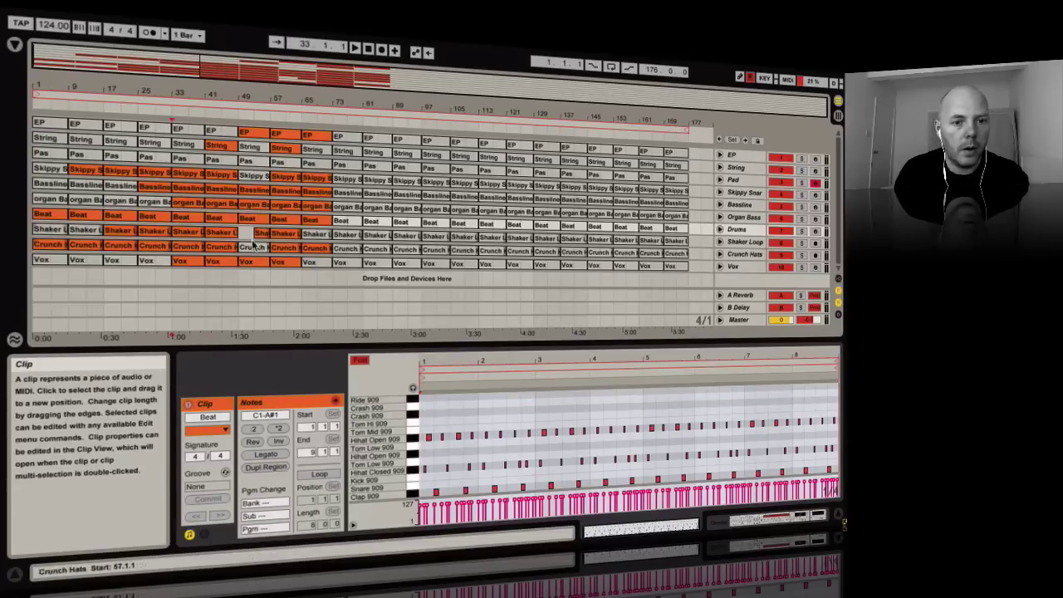
left_click(223, 215)
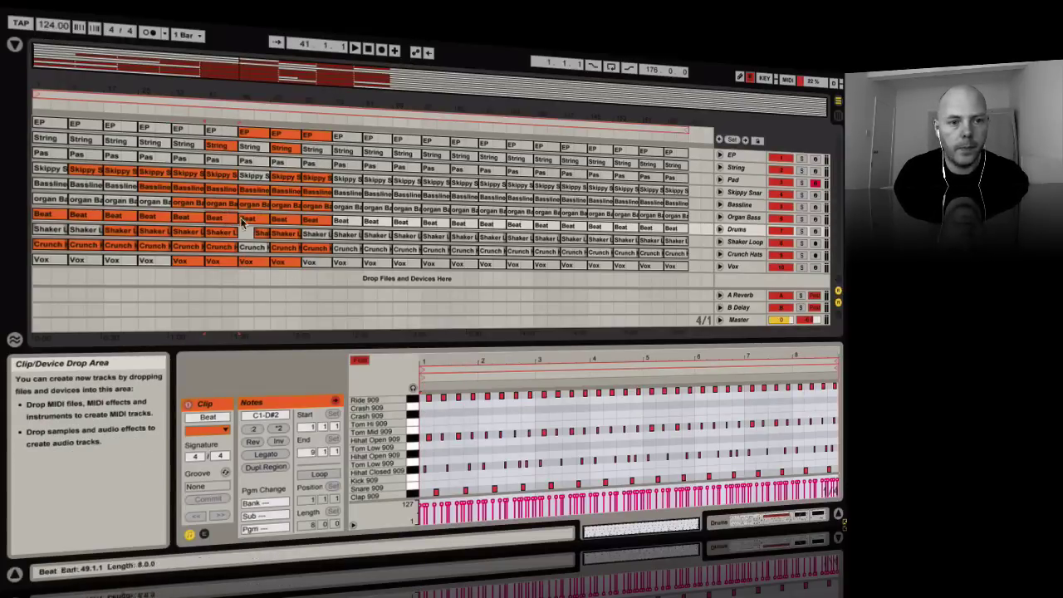
left_click(251, 221)
left_click(214, 218)
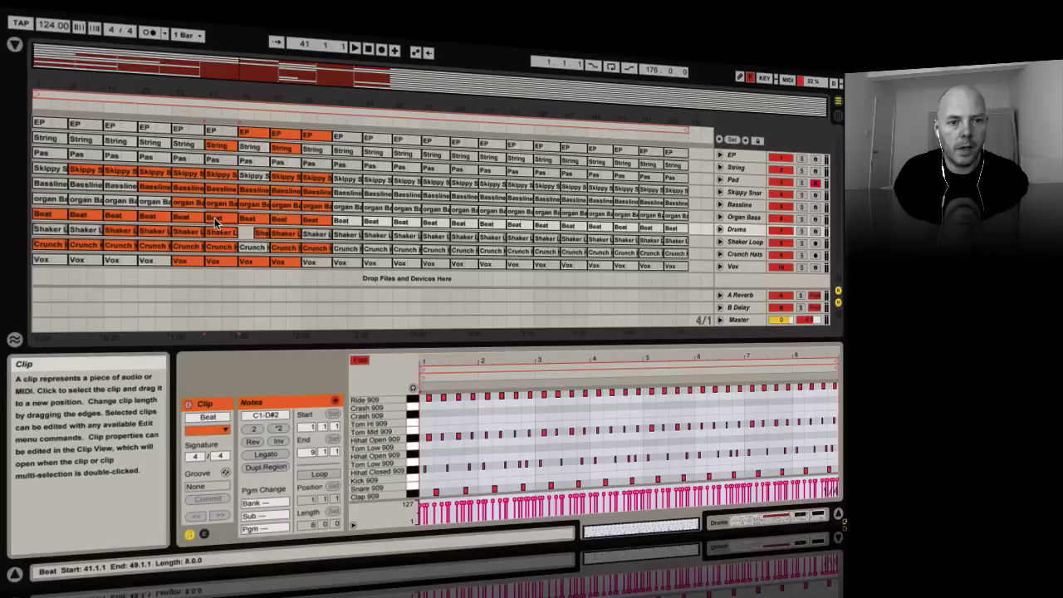
Step: Move the bar 25 Beat clip to bar 33, fill the gap, and delete the bar 9–17 clip
left_click(153, 217)
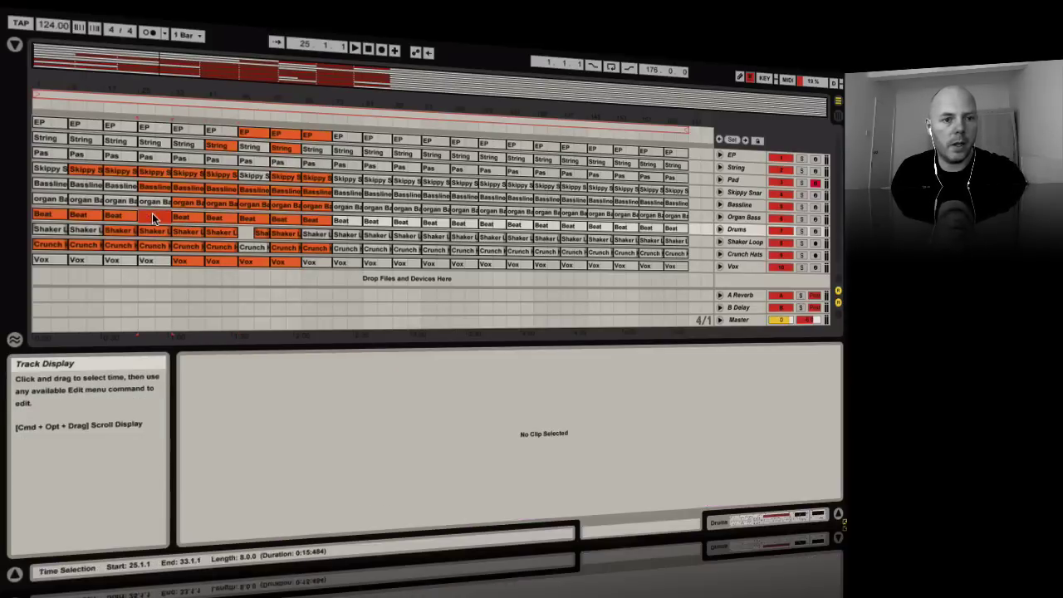
left_click_drag(152, 212, 180, 217)
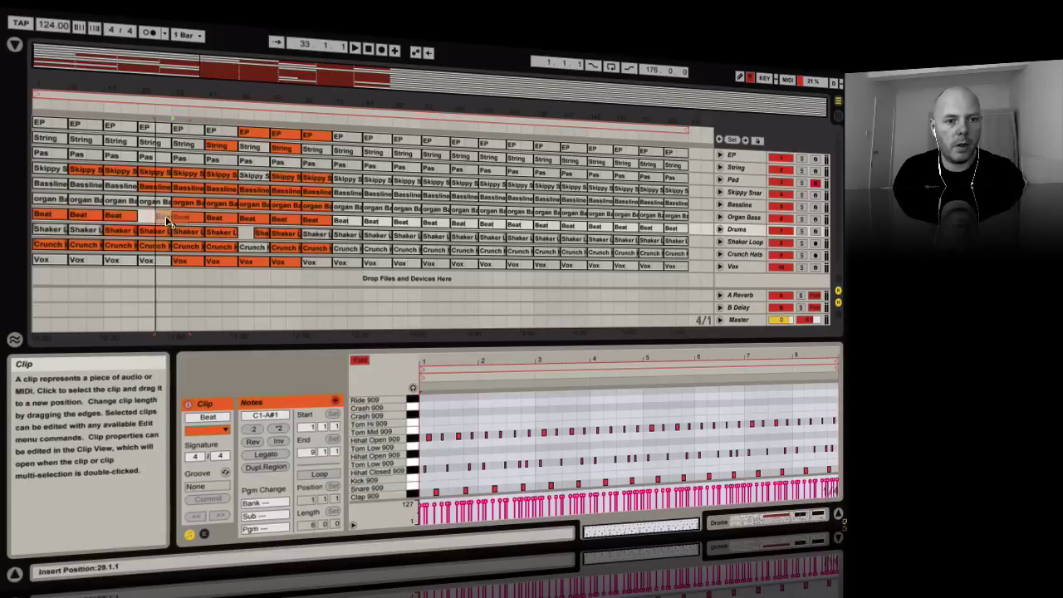
left_click_drag(112, 217, 150, 217)
left_click(121, 217)
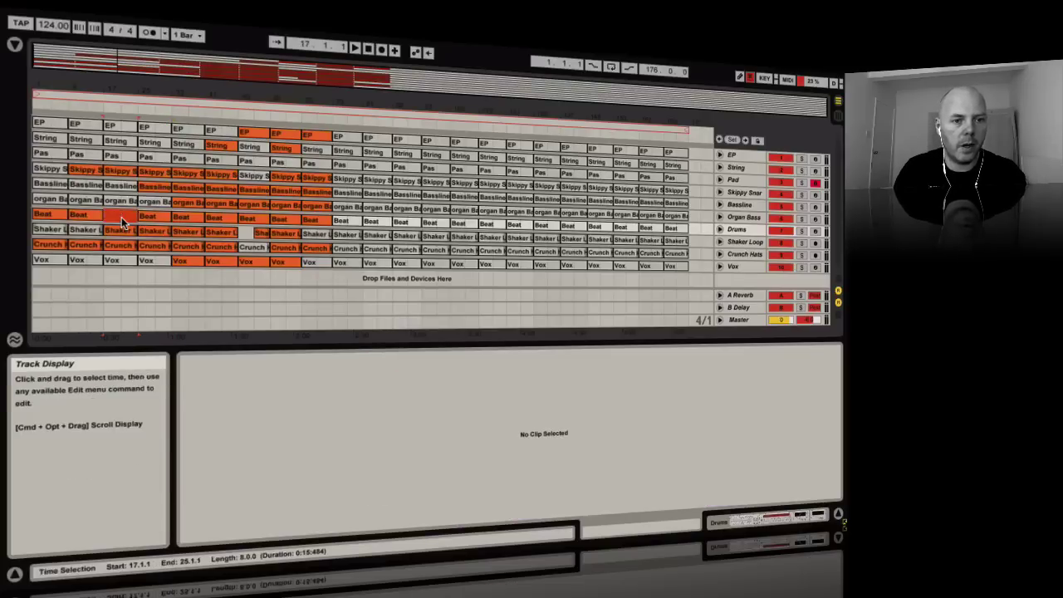
left_click(101, 214)
key("Delete")
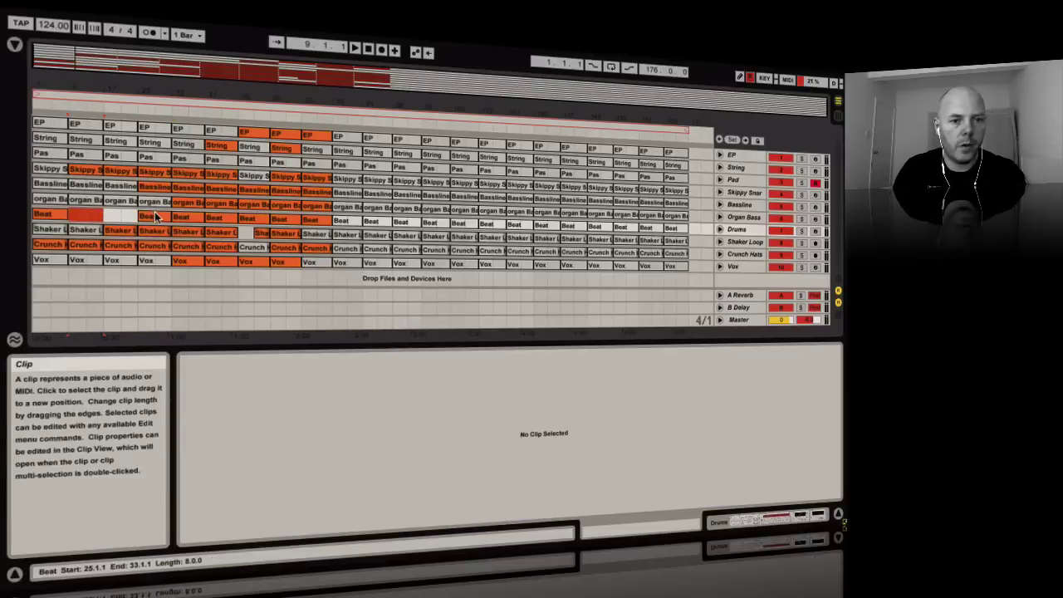
Step: Copy a Beat clip to bar 17, shift the first Beat clip to bar 9, and check the result
left_click(52, 214)
left_click_drag(53, 215, 122, 214)
left_click(50, 217)
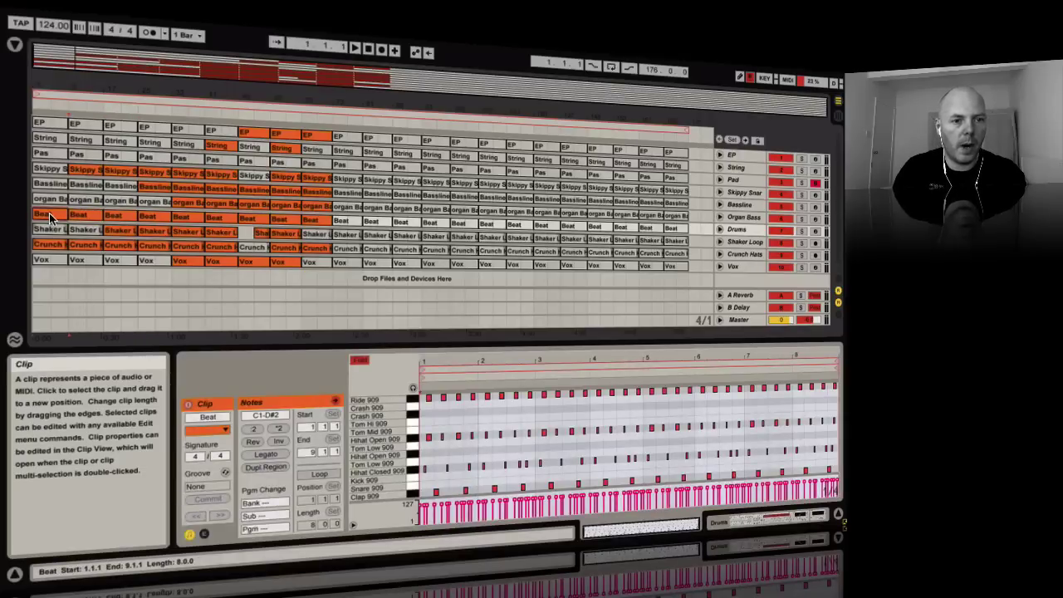
mouse_move(49, 217)
left_mouse_down()
mouse_move(90, 215)
mouse_move(52, 214)
left_mouse_up()
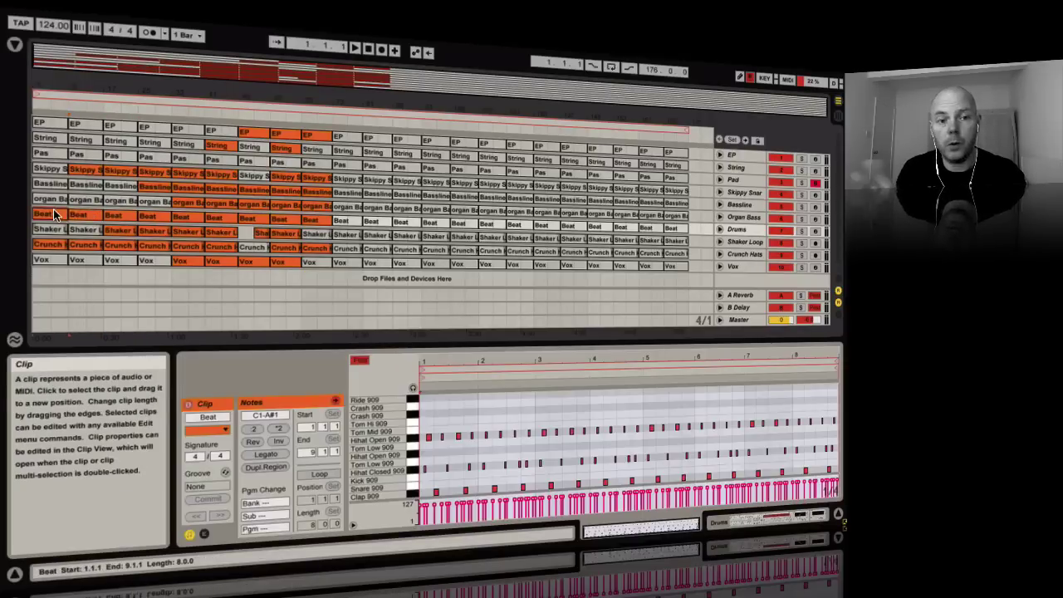
left_click(112, 214)
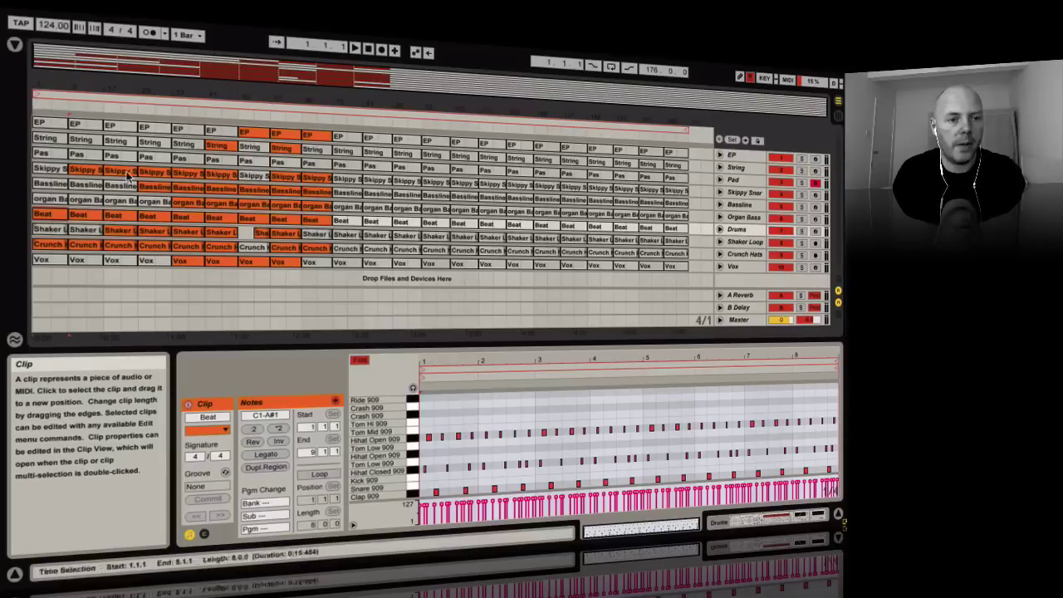
Step: Play from just before bar 17, jump ahead to bars 33 and 40, and zoom in on the current section
left_click(102, 108)
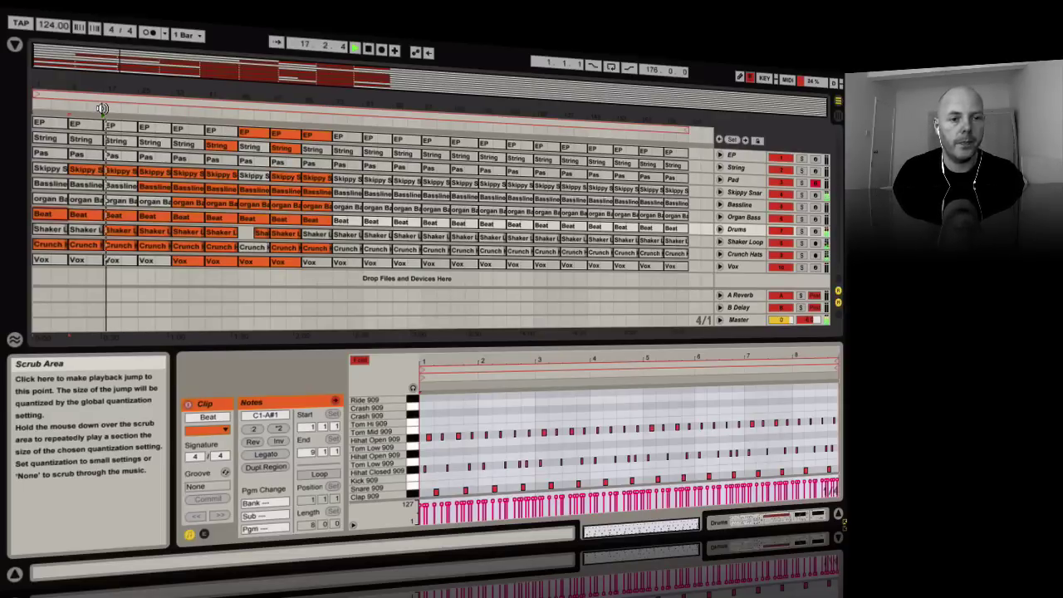
left_click(169, 96)
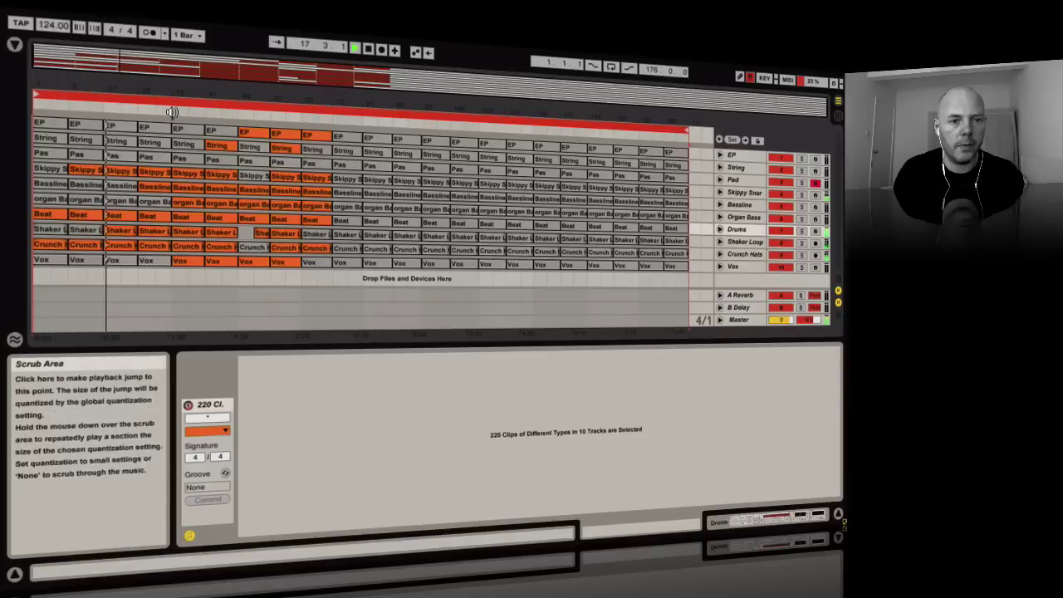
left_click(171, 112)
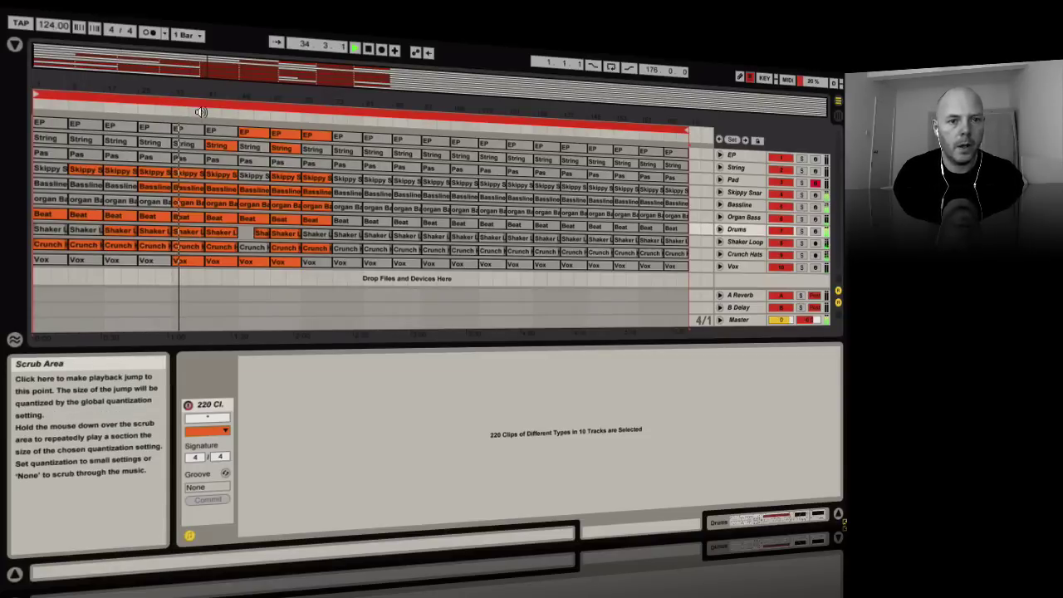
left_click(201, 112)
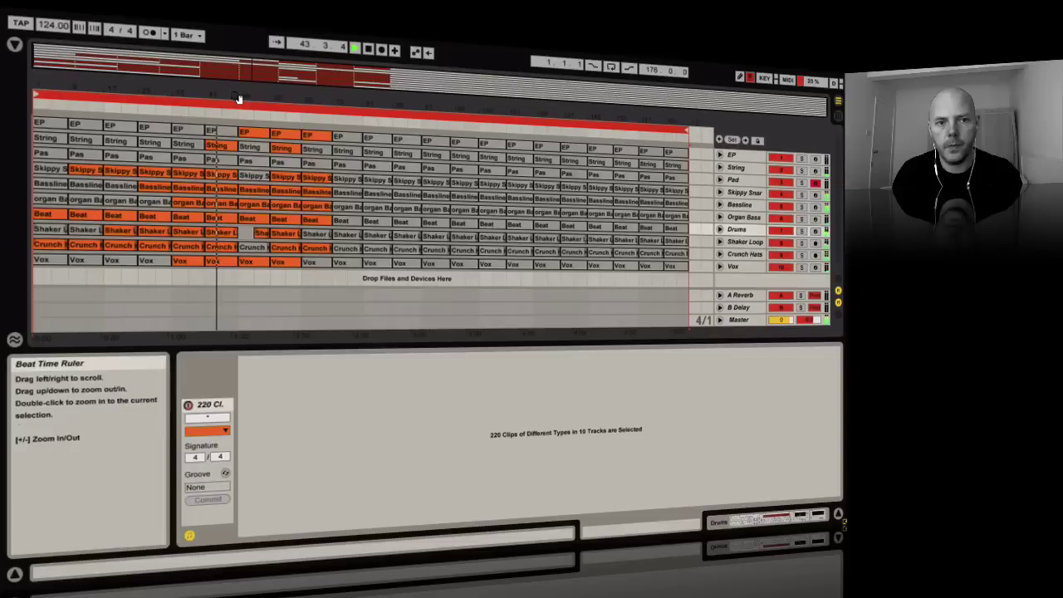
left_click_drag(238, 98, 237, 97)
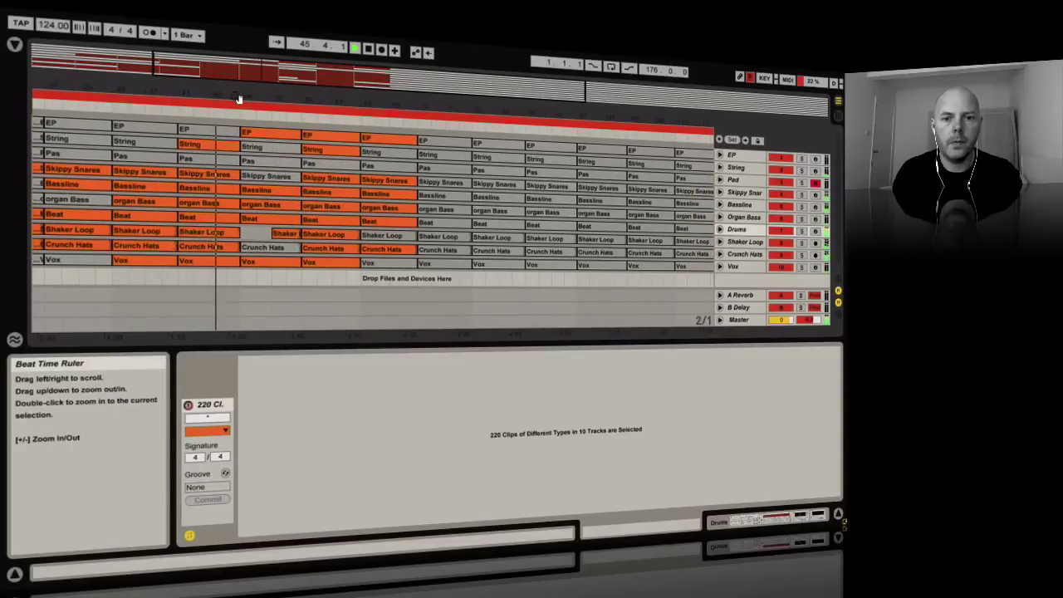
left_click_drag(238, 97, 238, 97)
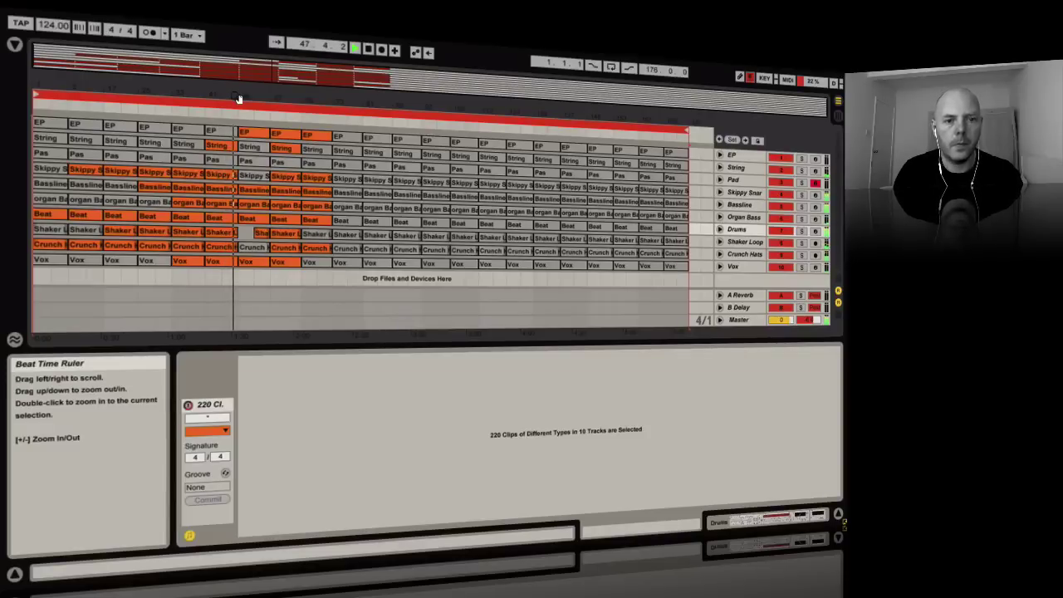
left_click_drag(235, 95, 235, 94)
Step: Open the Drums track's Beat clip at bars 41–49 and zoom to show the whole arrangement
left_click(236, 221)
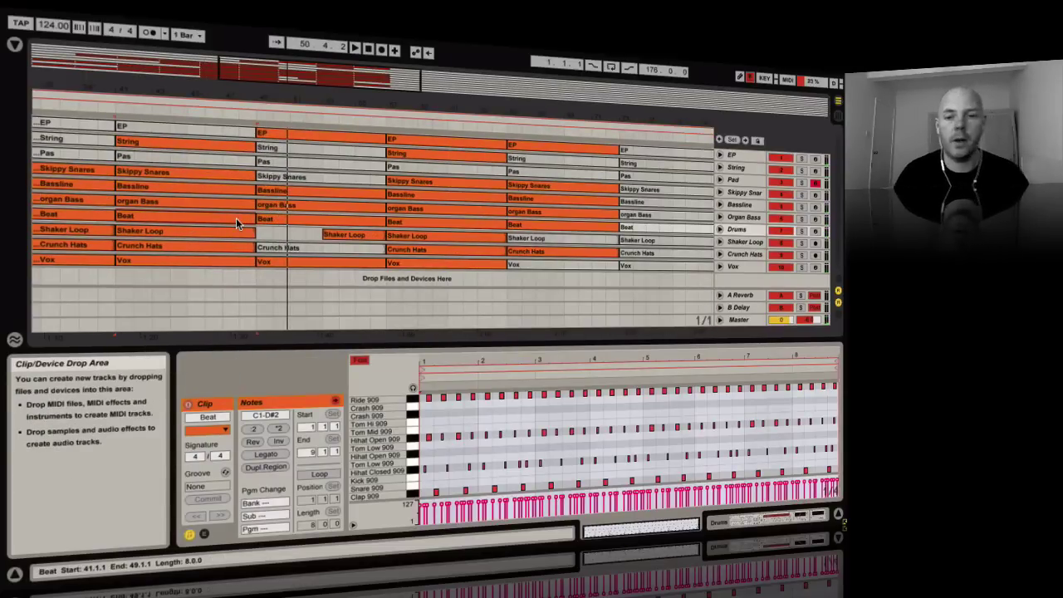
left_click_drag(240, 99, 239, 95)
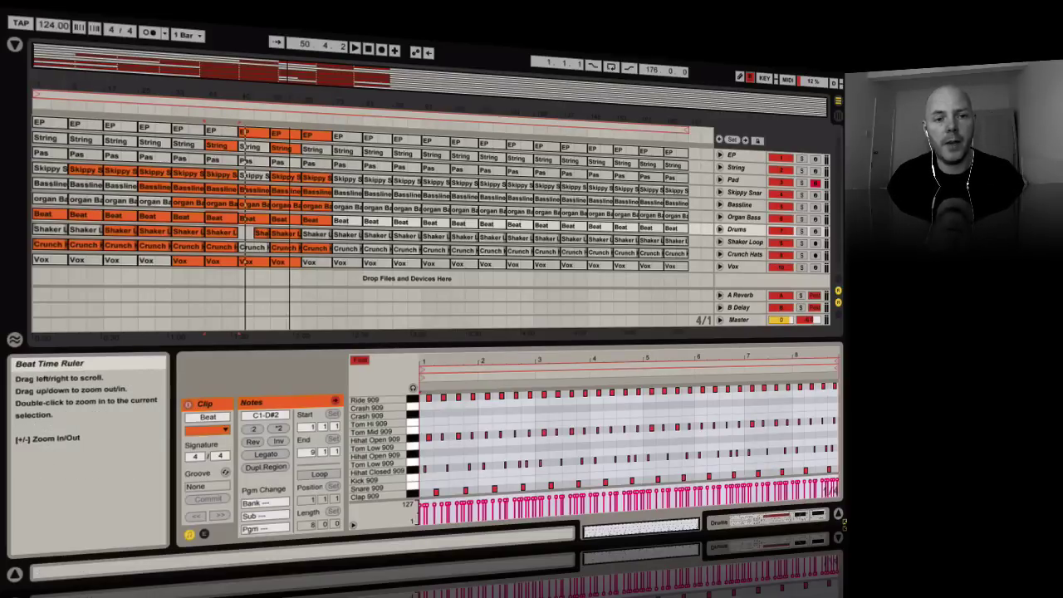
left_click_drag(294, 97, 295, 103)
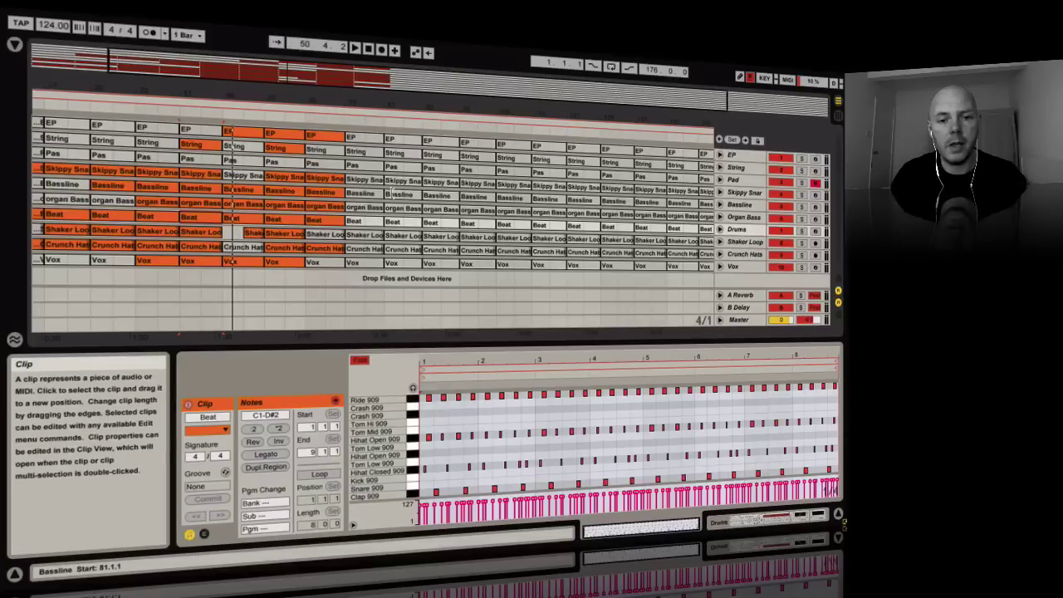